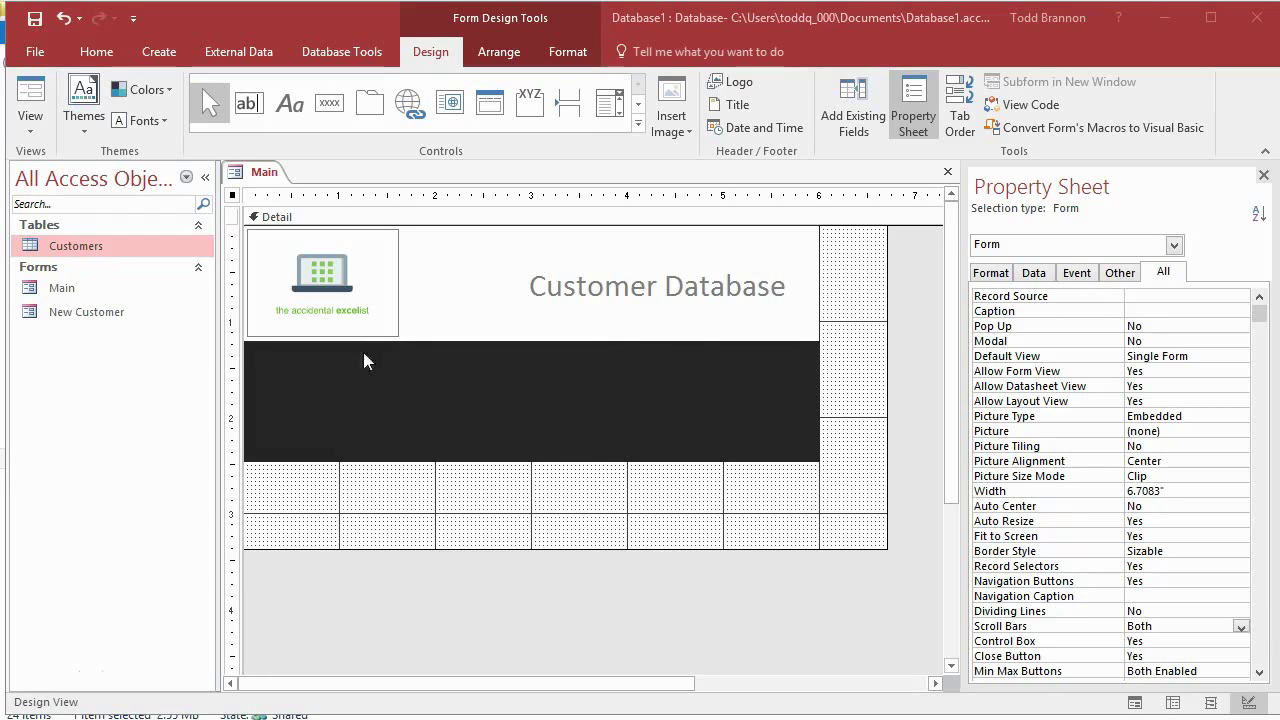
Step: Preview the Main form in Form View, then return it to Design View
{"action": "left_click", "coordinate": [33, 100]}
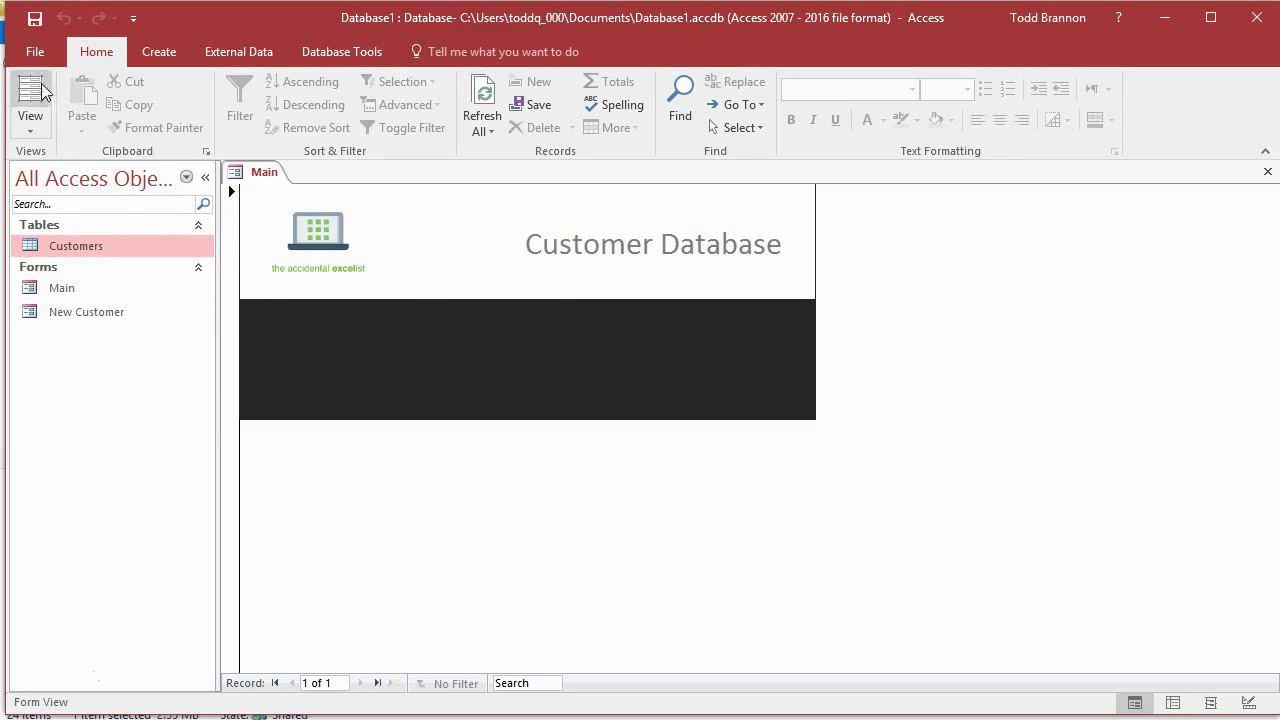
{"action": "left_click", "coordinate": [30, 125]}
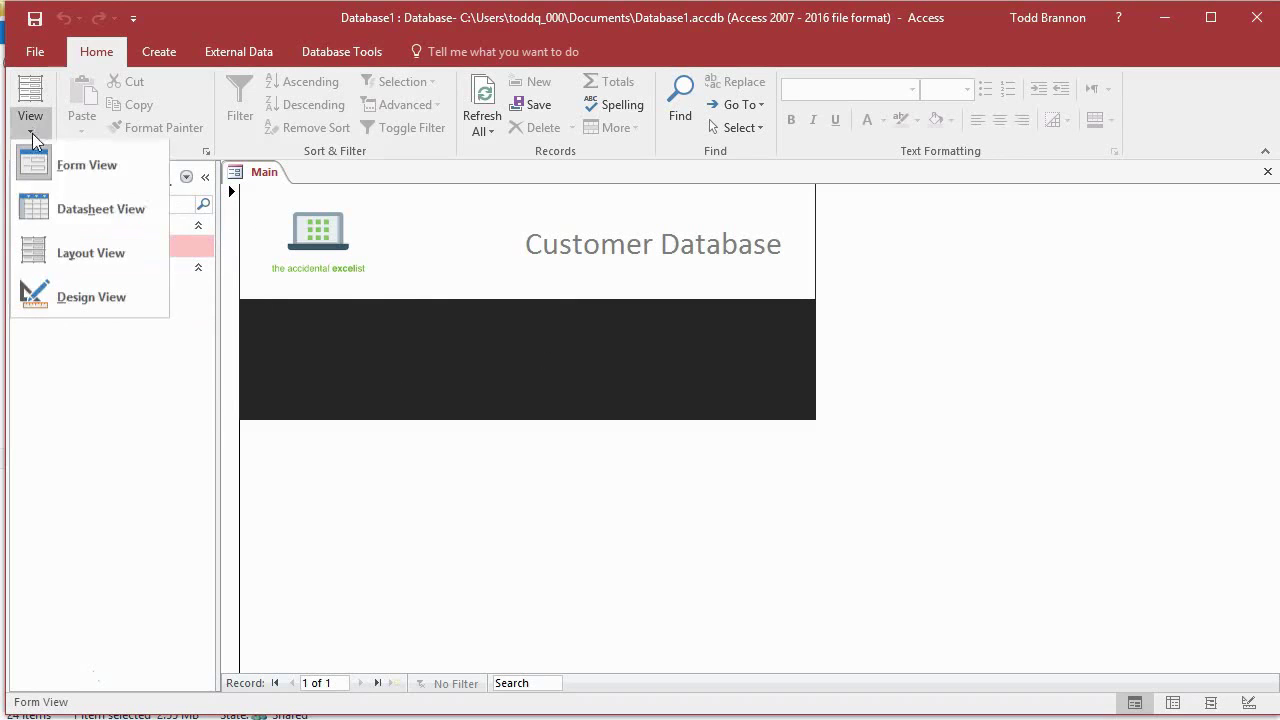
{"action": "left_click", "coordinate": [70, 300]}
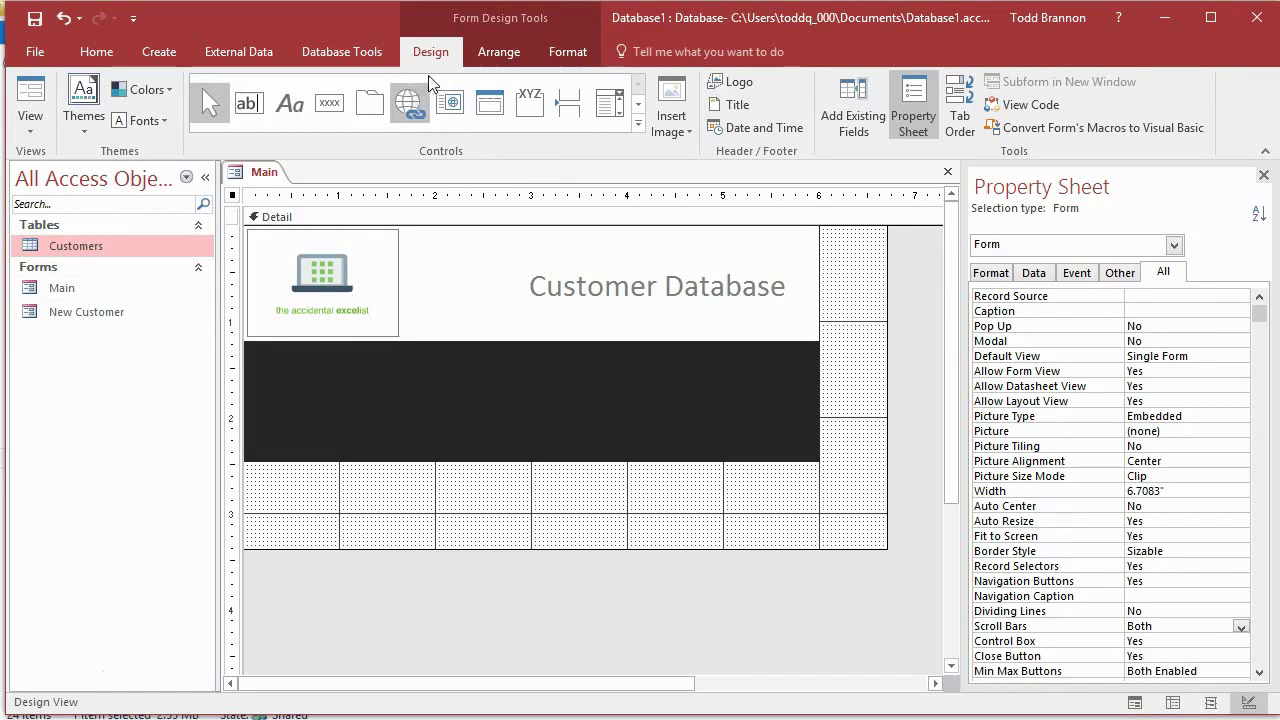
Step: Draw a new command button, Command10, in Main's dark band, cancelling the wizard
{"action": "left_click", "coordinate": [333, 119]}
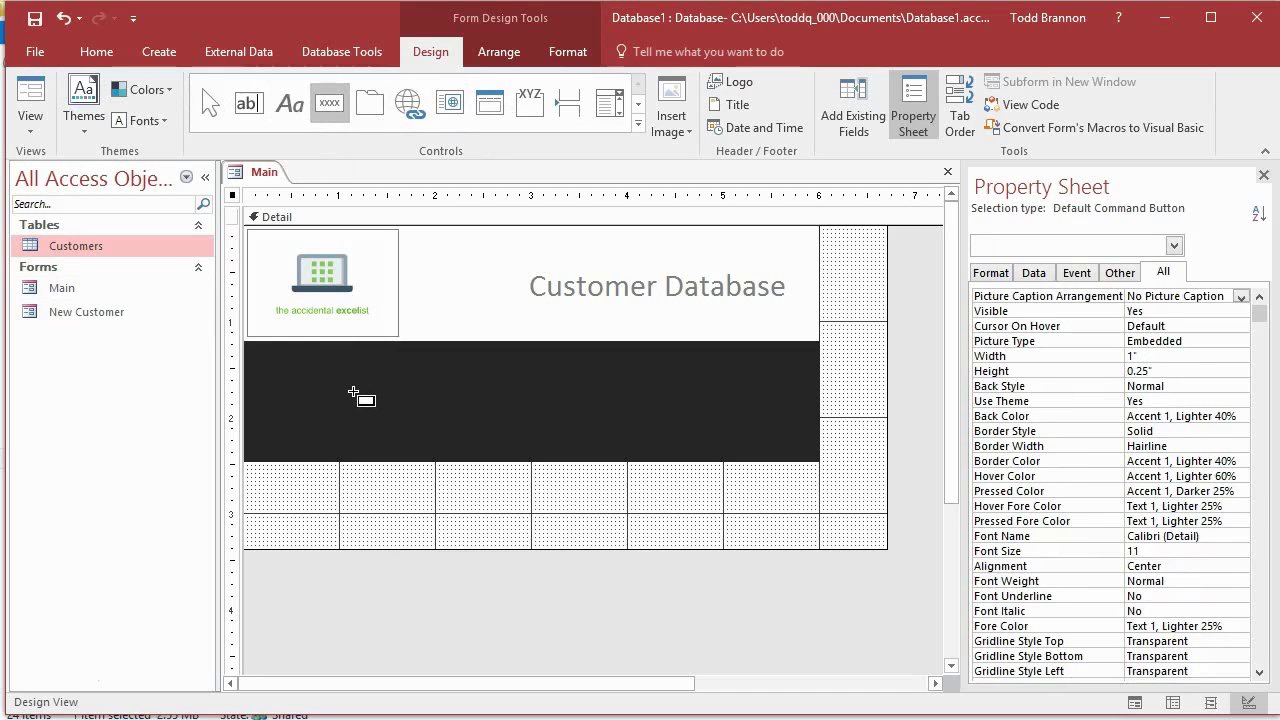
{"action": "left_click_drag", "start_coordinate": [352, 389], "coordinate": [429, 413]}
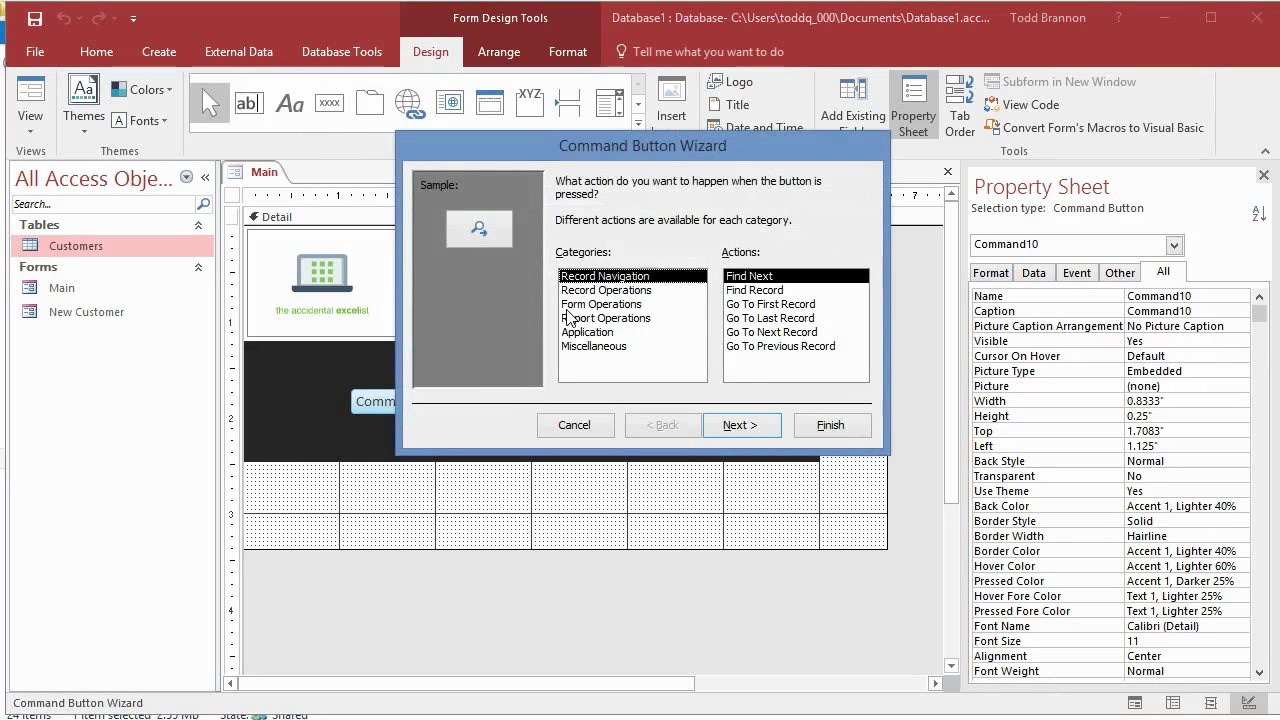
{"action": "left_click", "coordinate": [577, 427]}
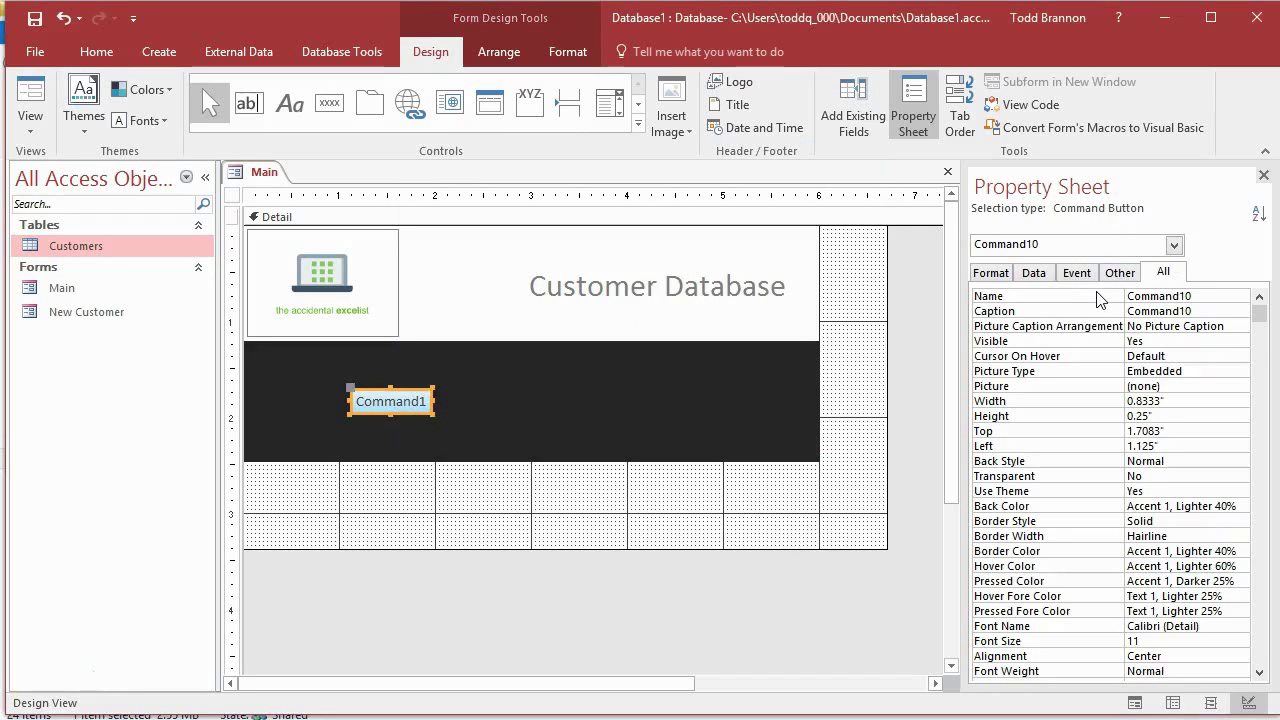
Step: Change the new button's caption to 'Add New'
{"action": "double_click", "coordinate": [1190, 311]}
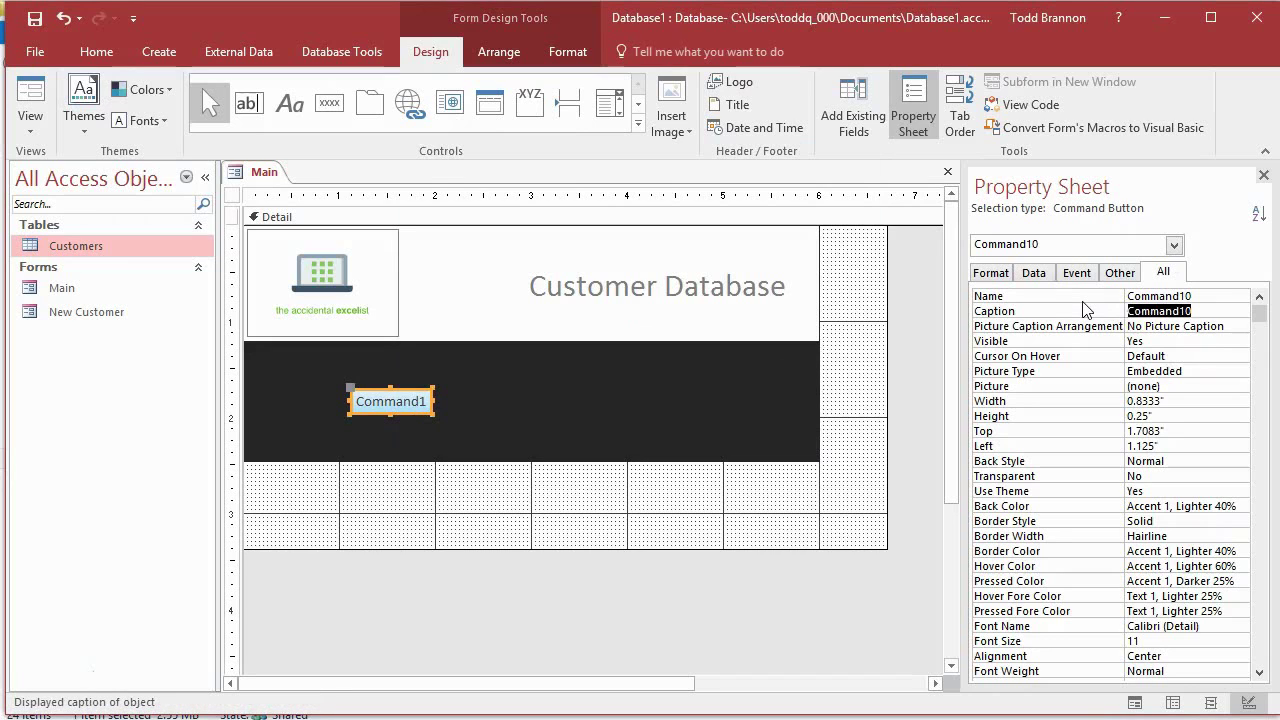
{"action": "type", "text": "Add New"}
{"action": "left_click_drag", "start_coordinate": [1192, 311], "coordinate": [1128, 311]}
{"action": "key", "text": "ctrl+c"}
Step: Name the button AddNewCustomerBtn and show its event properties
{"action": "left_click_drag", "start_coordinate": [1205, 296], "coordinate": [1122, 296]}
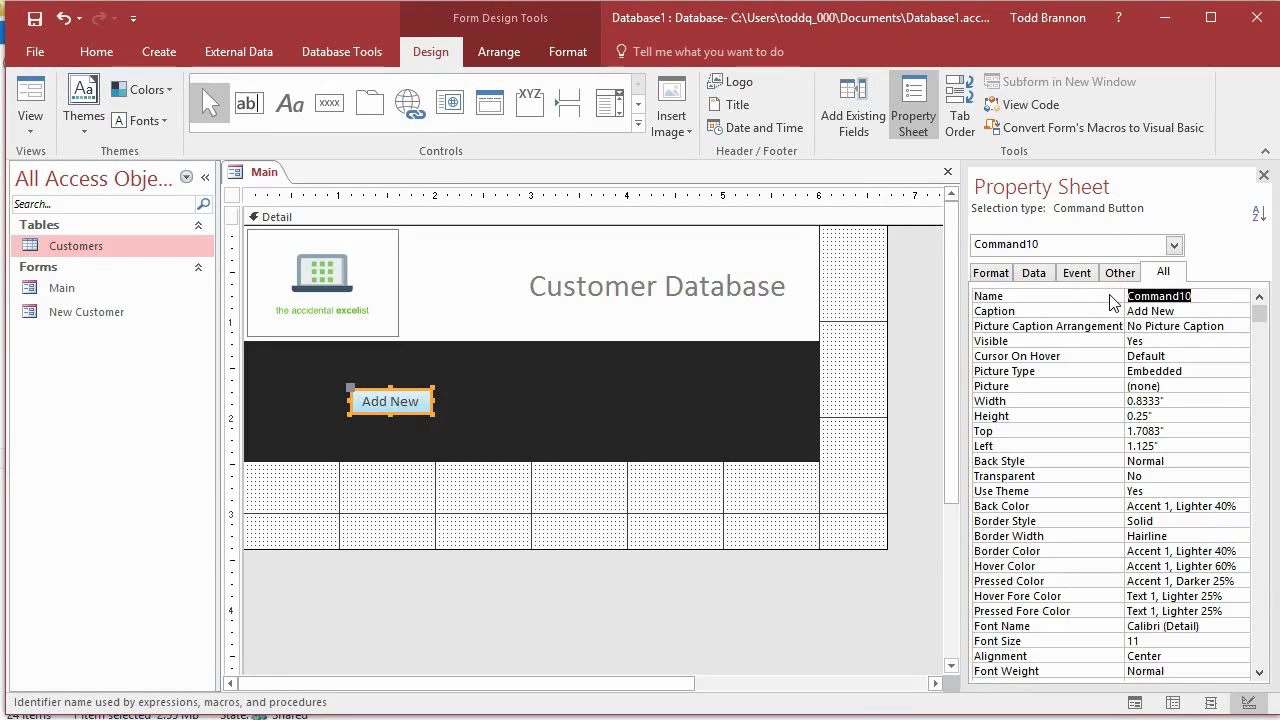
{"action": "key", "text": "ctrl+v"}
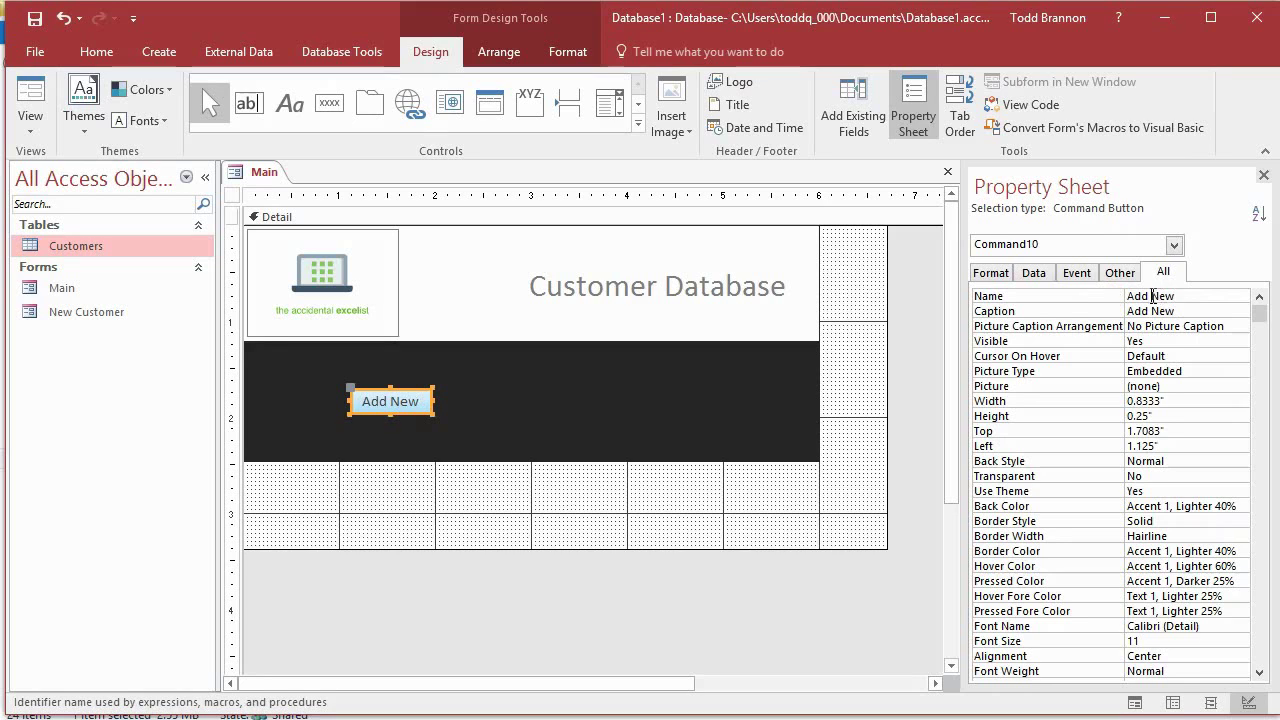
{"action": "key", "text": "Return"}
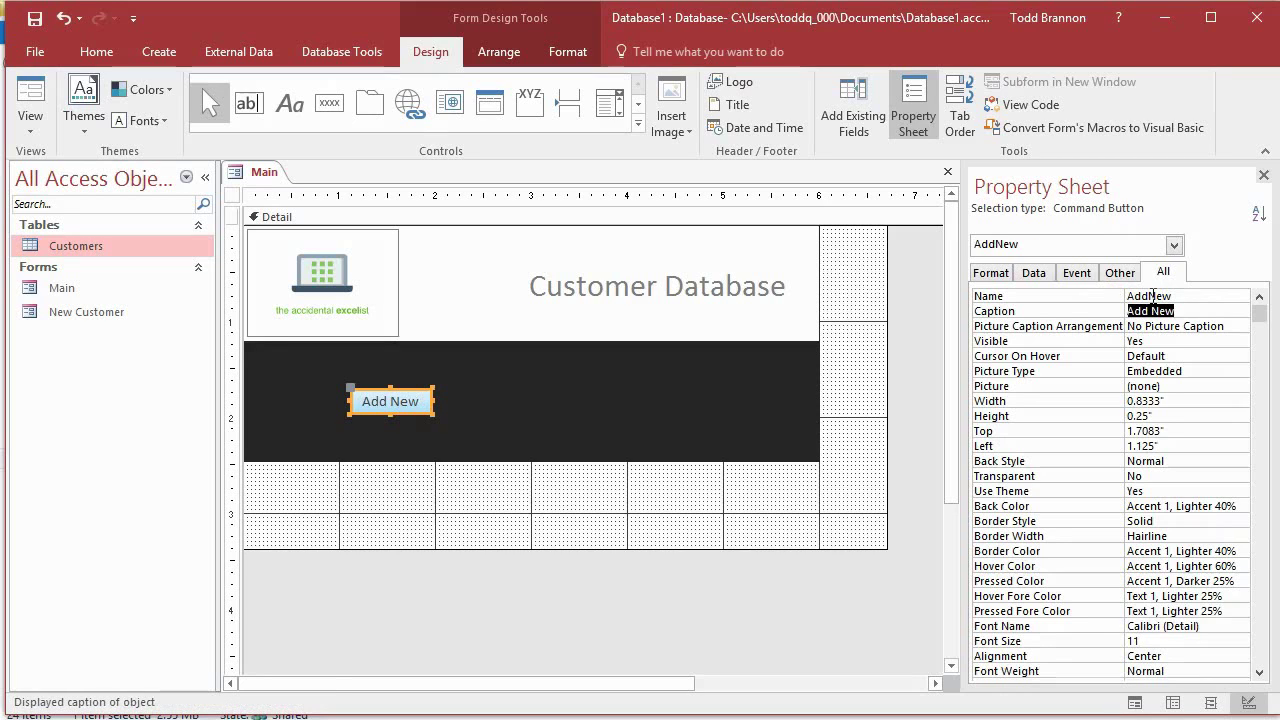
{"action": "left_click", "coordinate": [1203, 297]}
{"action": "type", "text": "Cuts"}
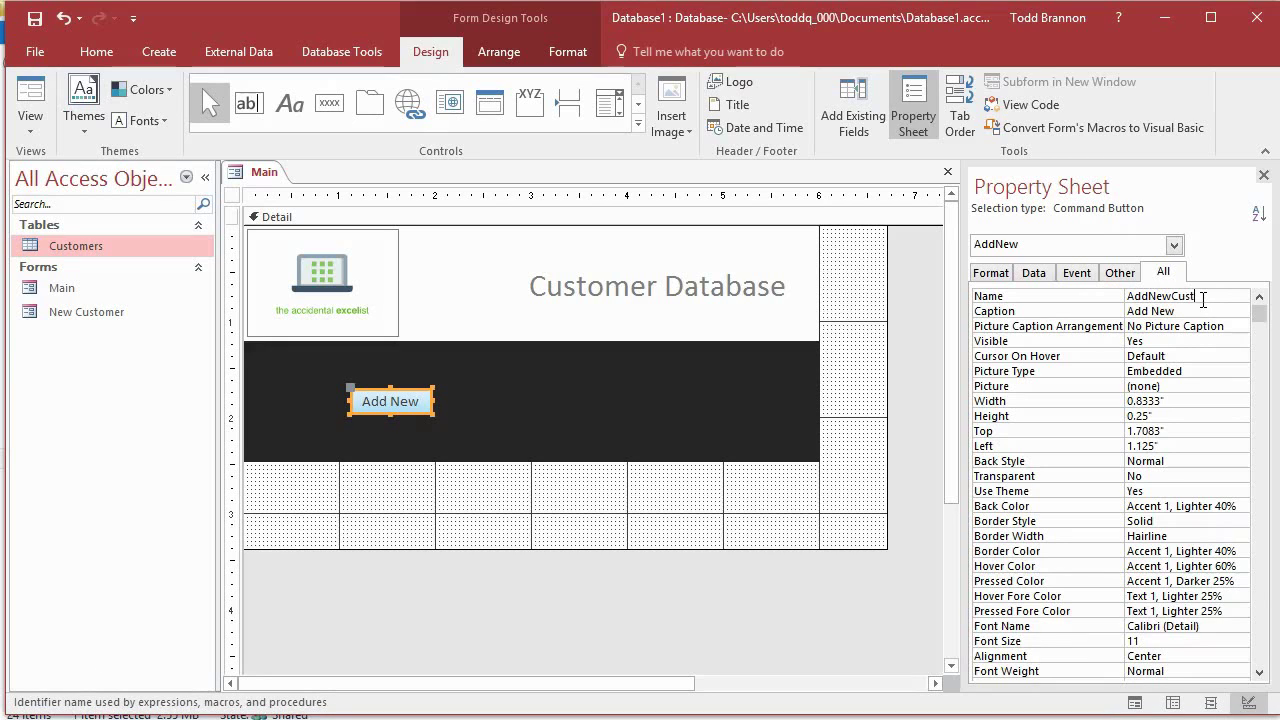
{"action": "type", "text": "omerBtn"}
{"action": "key", "text": "Return"}
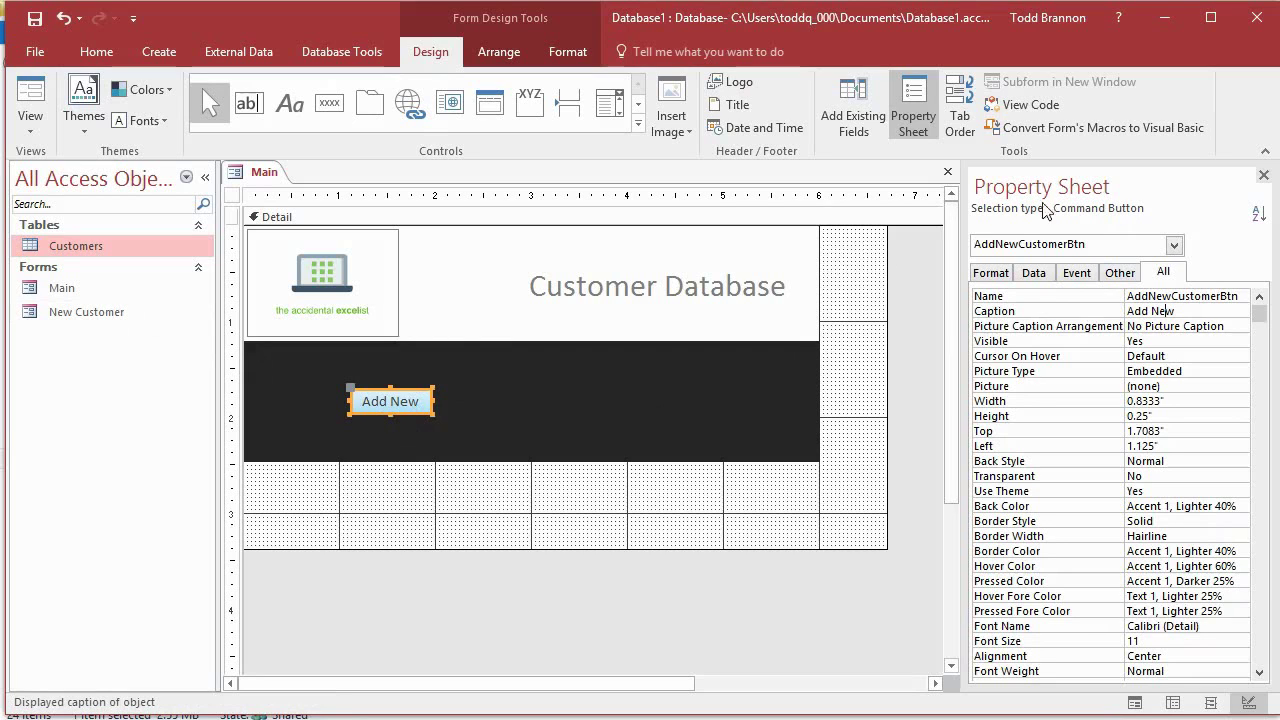
{"action": "left_click", "coordinate": [1077, 277]}
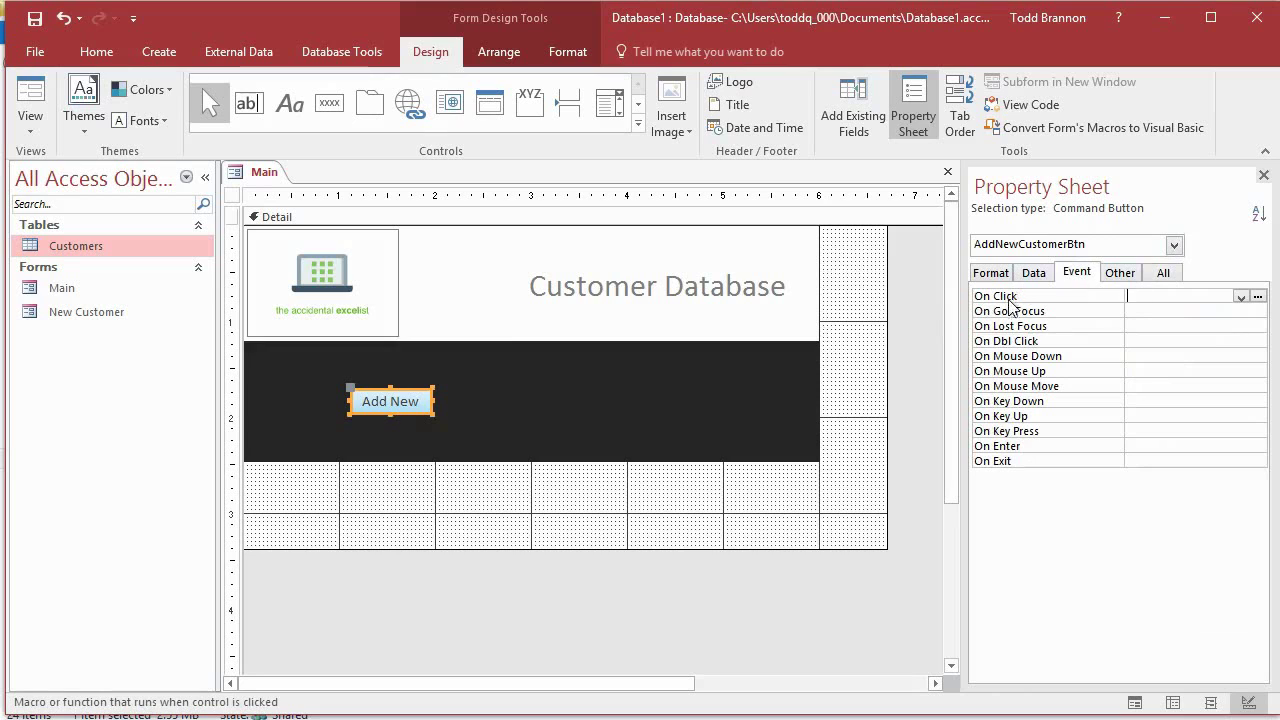
Step: Start a Macro Builder macro for AddNewCustomerBtn's On Click event
{"action": "left_click", "coordinate": [1257, 297]}
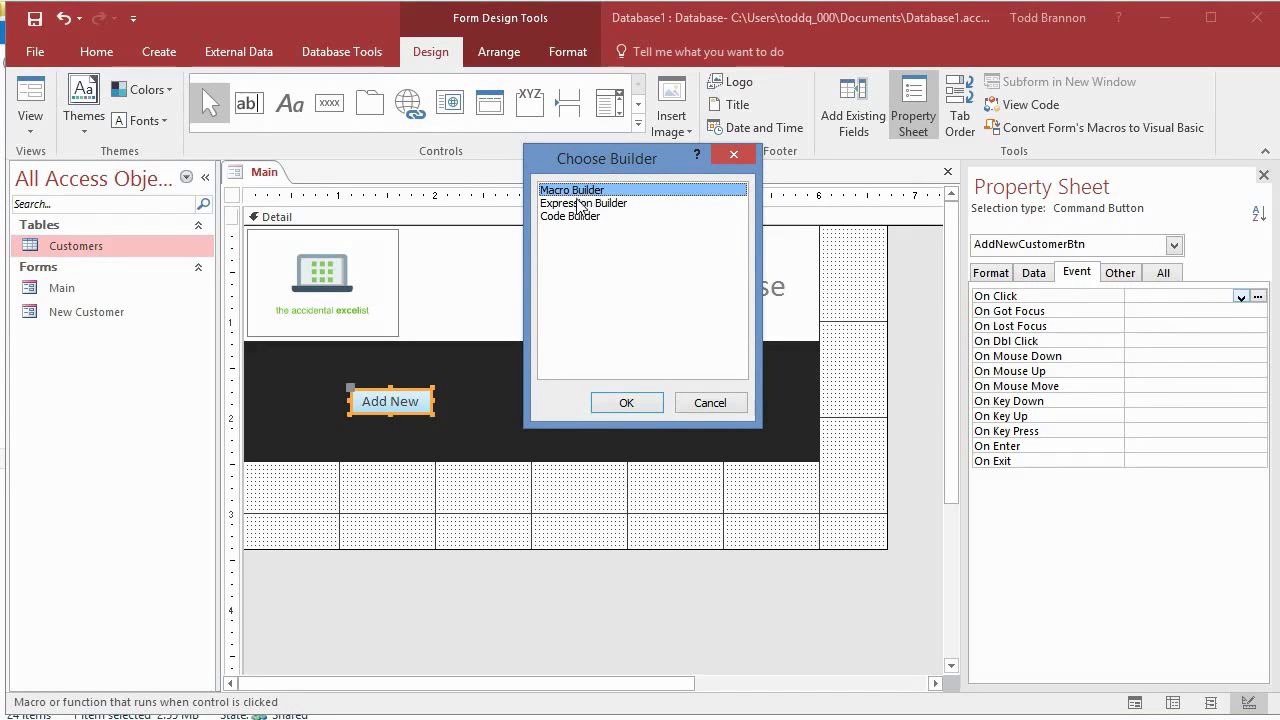
{"action": "left_click", "coordinate": [626, 402]}
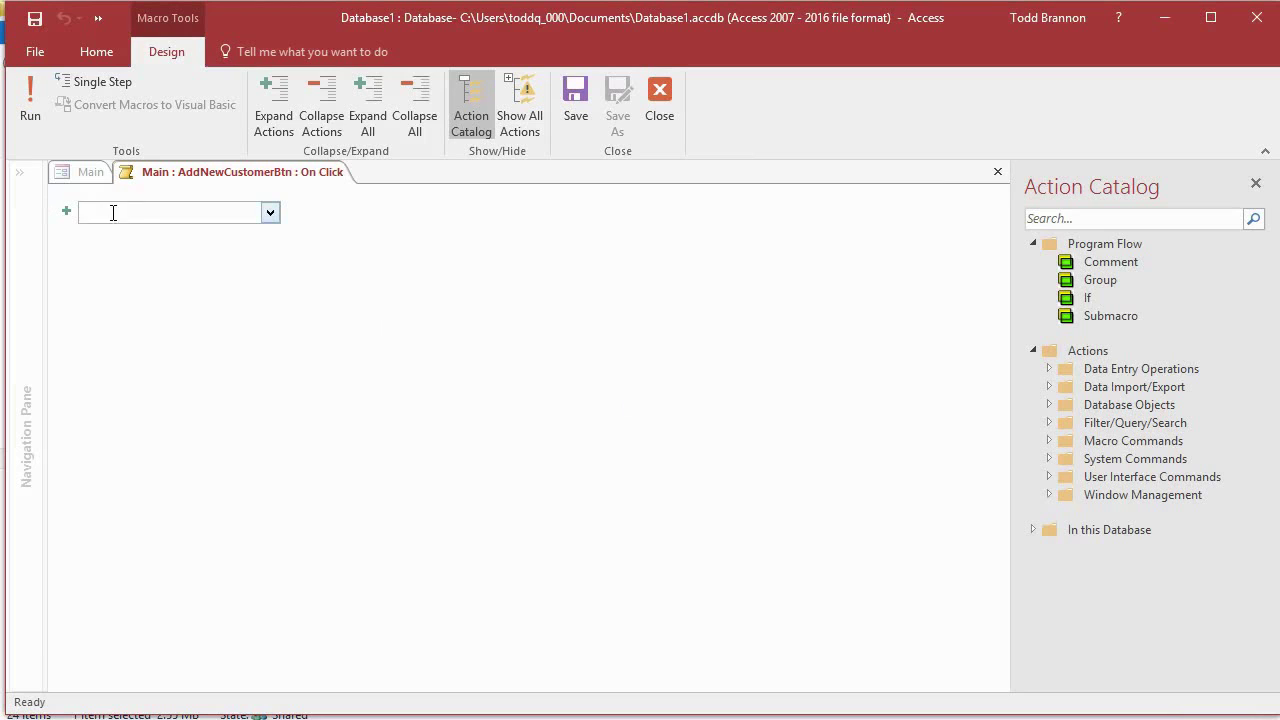
Step: Choose OpenForm as the On Click macro's first action
{"action": "left_click", "coordinate": [270, 214]}
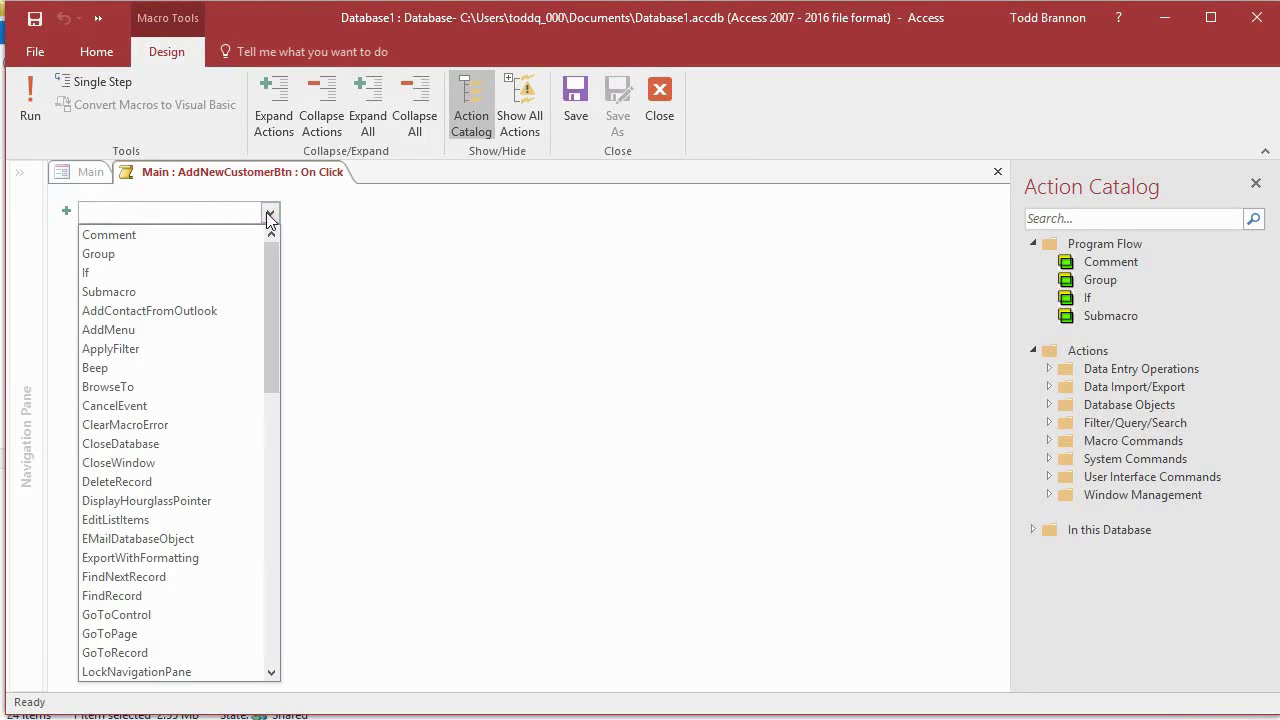
{"action": "left_click_drag", "start_coordinate": [265, 357], "coordinate": [235, 380]}
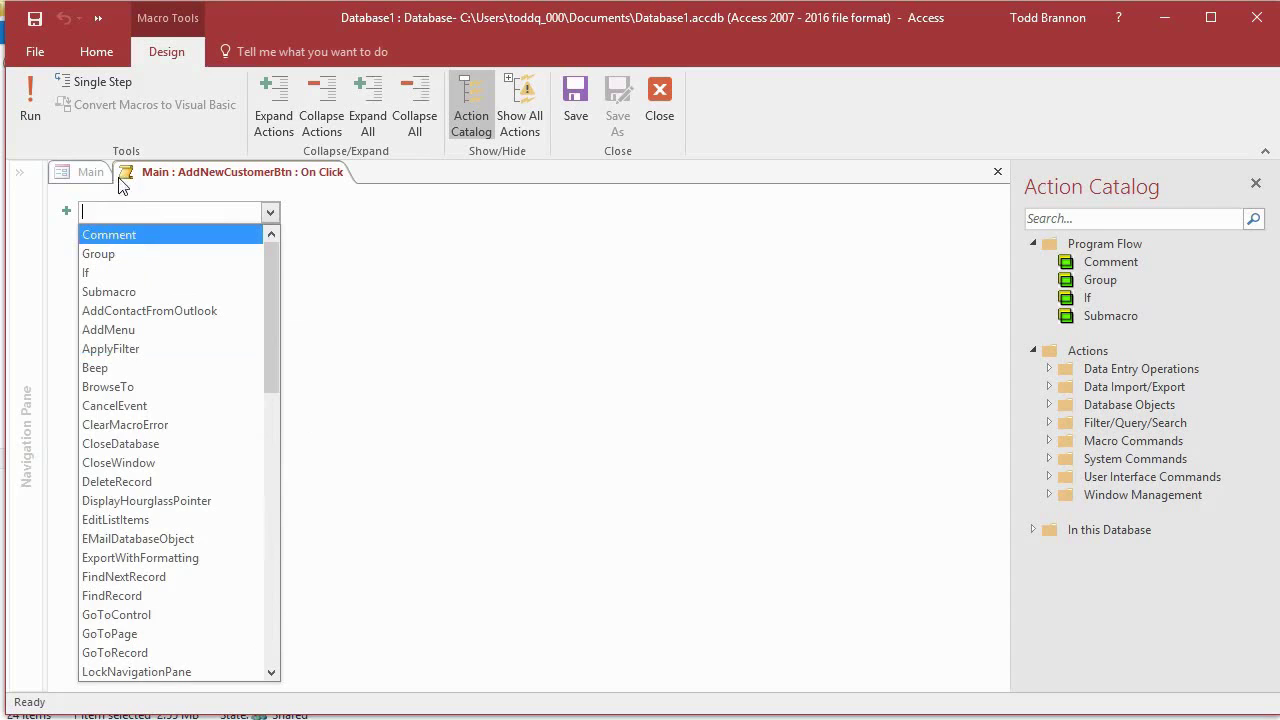
{"action": "type", "text": "OpenForm"}
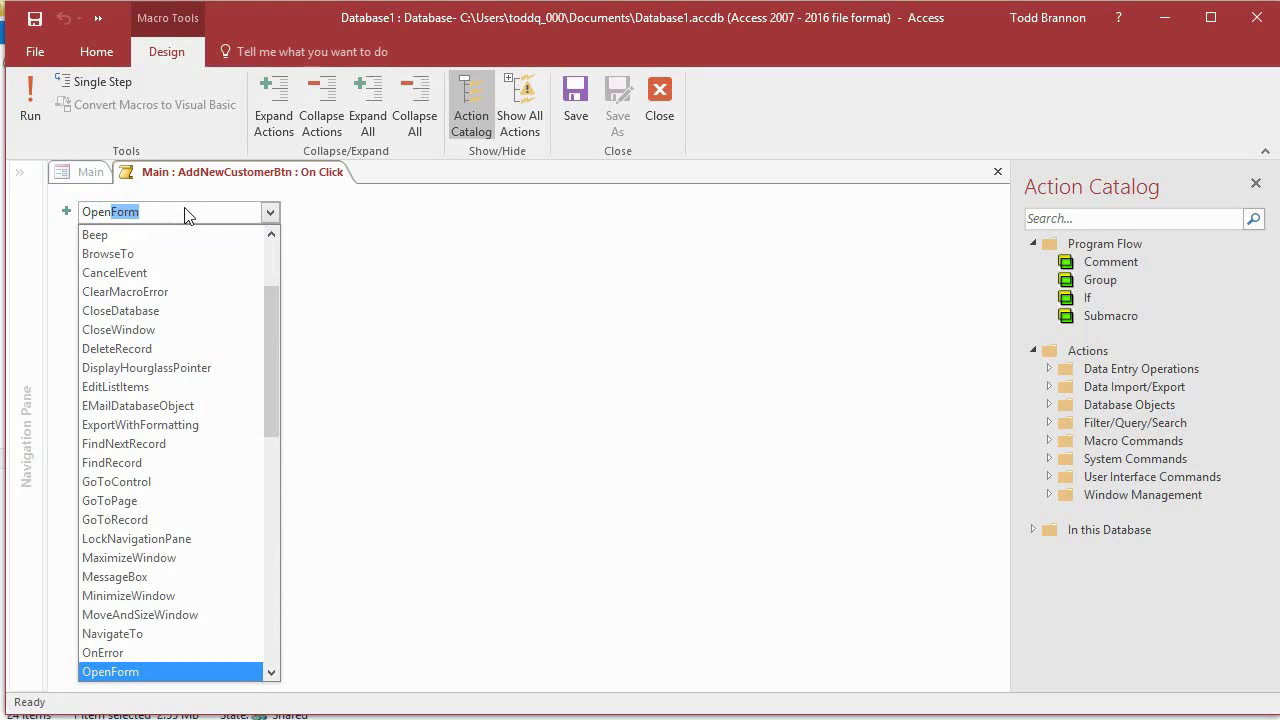
{"action": "key", "text": "Return"}
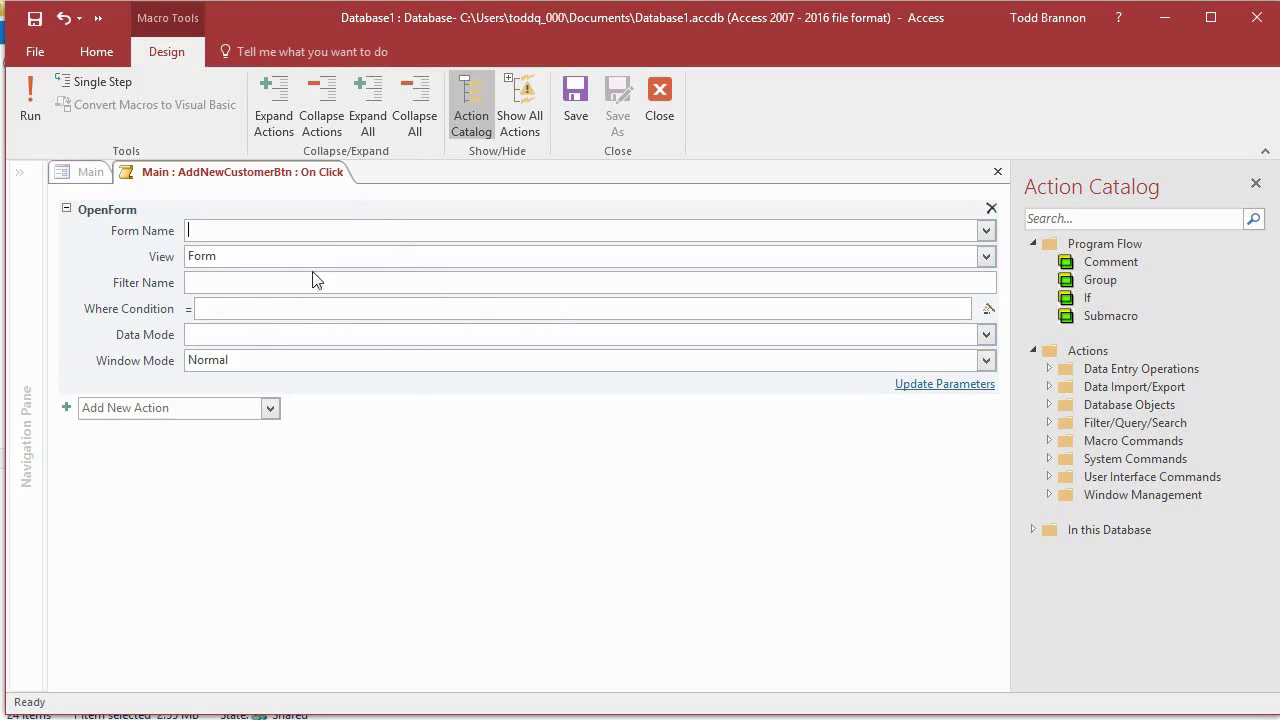
Step: Set the OpenForm action's Form Name to New Customer
{"action": "mouse_move", "coordinate": [282, 283]}
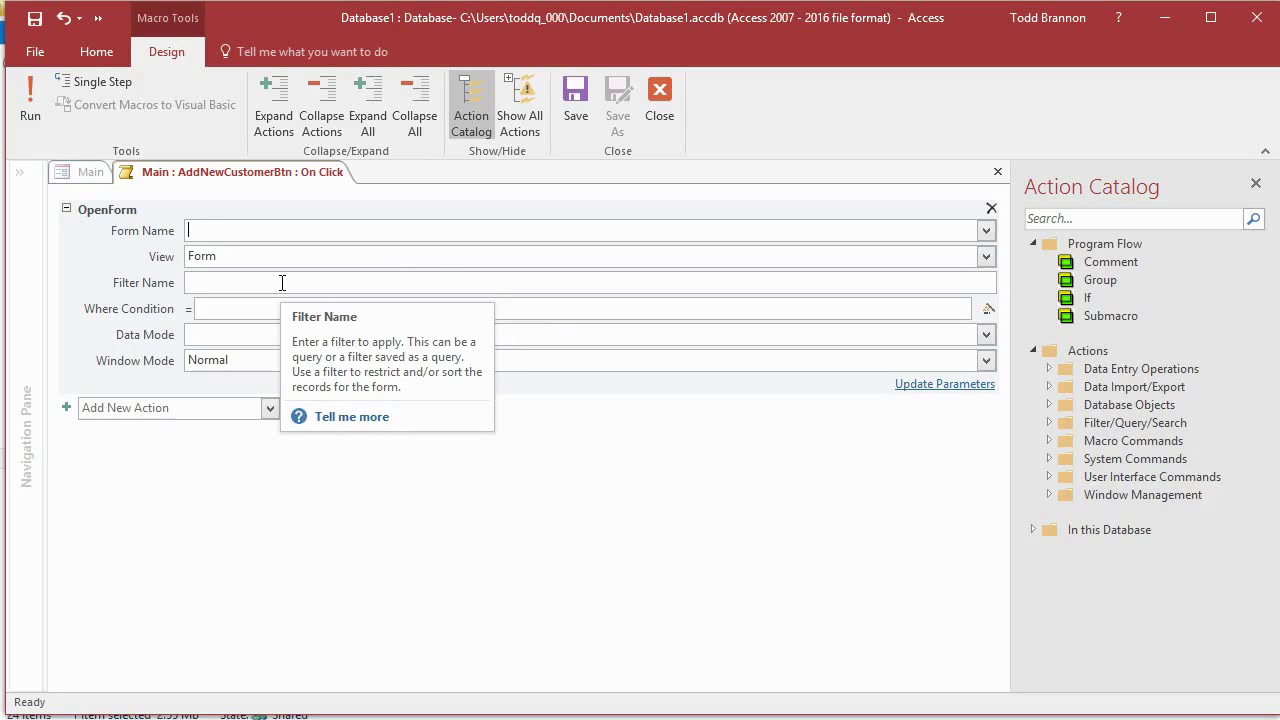
{"action": "type", "text": "New Customer"}
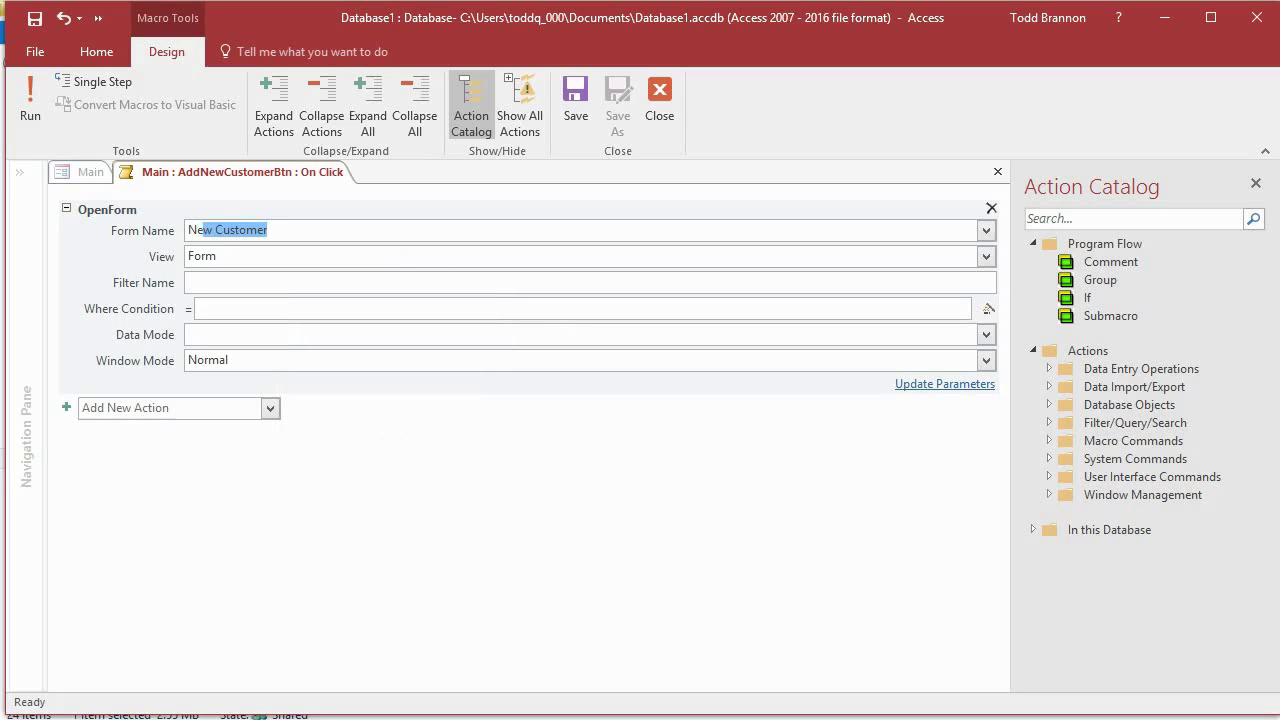
{"action": "left_click", "coordinate": [985, 230]}
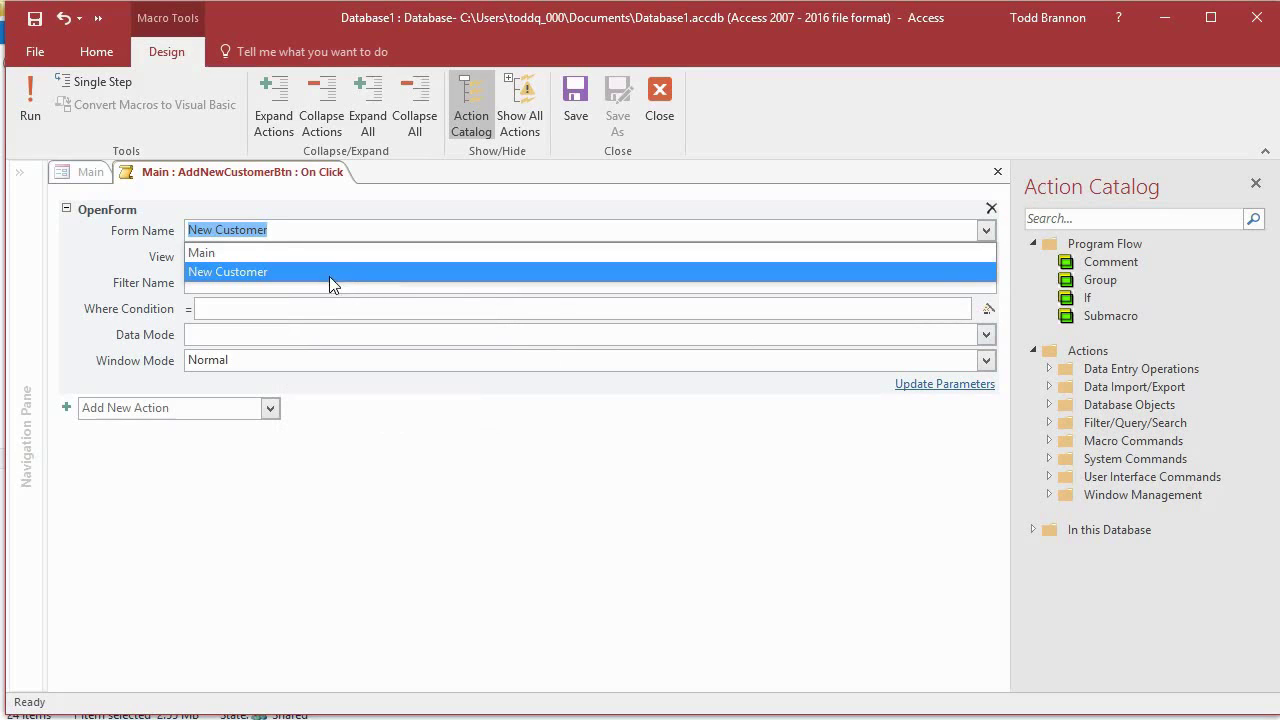
{"action": "left_click", "coordinate": [329, 274]}
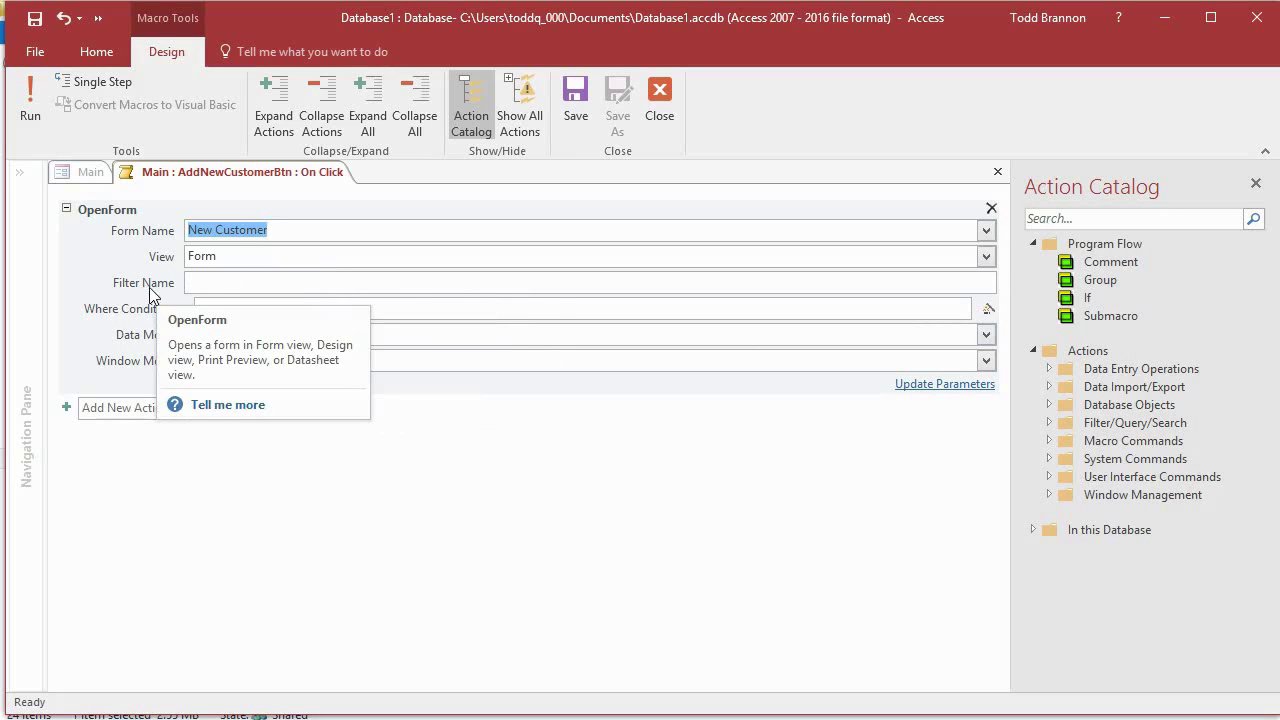
Step: Keep View as Form and set the Data Mode to Add
{"action": "left_click", "coordinate": [248, 263]}
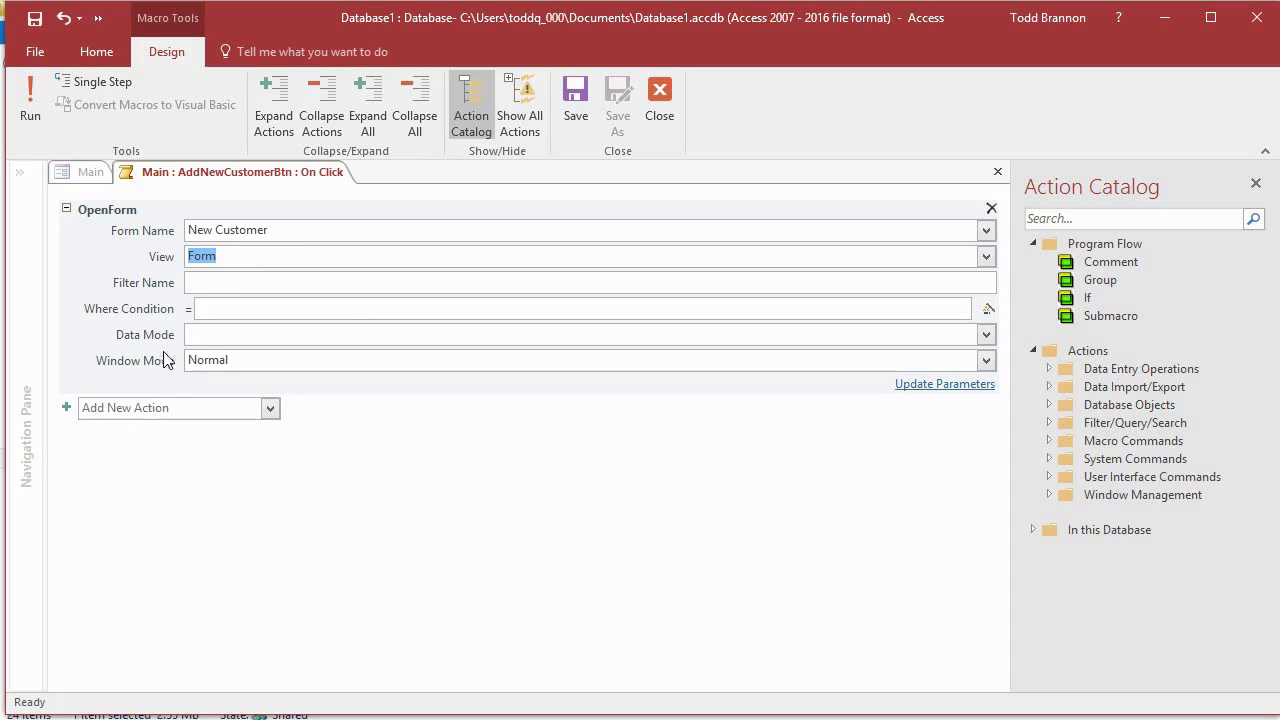
{"action": "left_click", "coordinate": [214, 334]}
{"action": "left_click", "coordinate": [986, 335]}
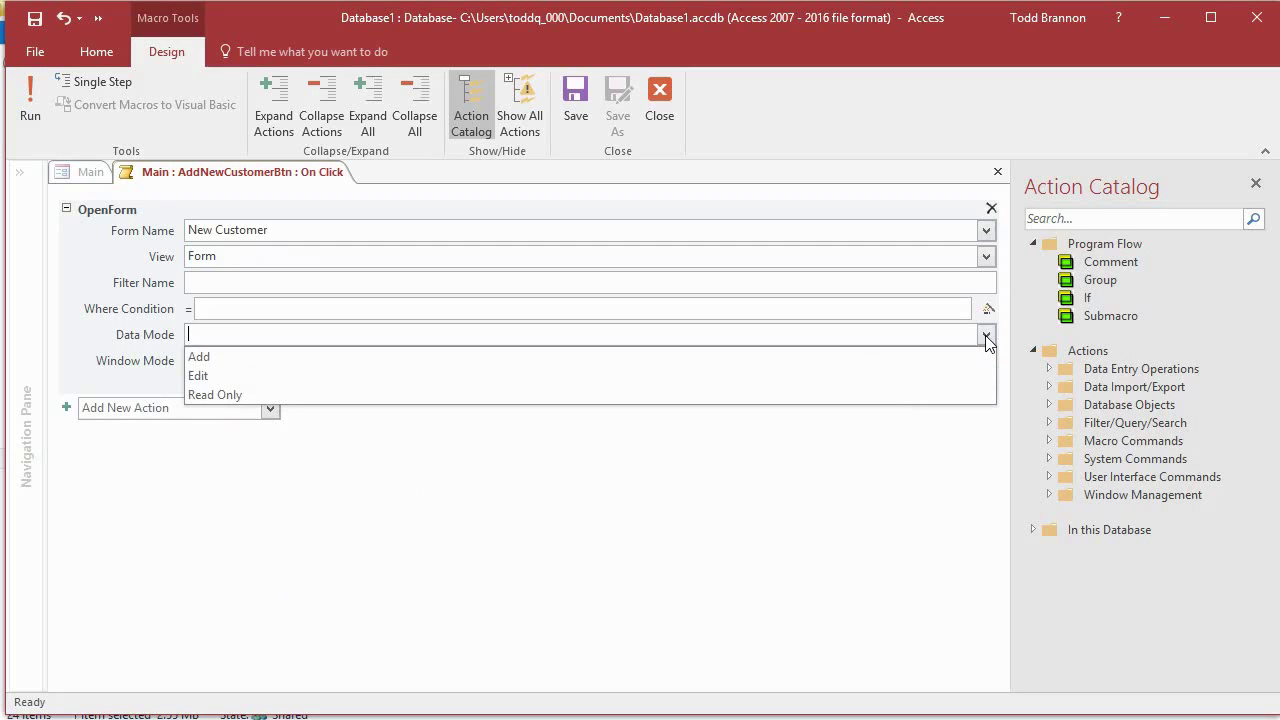
{"action": "key", "text": "Down"}
{"action": "type", "text": "Ad"}
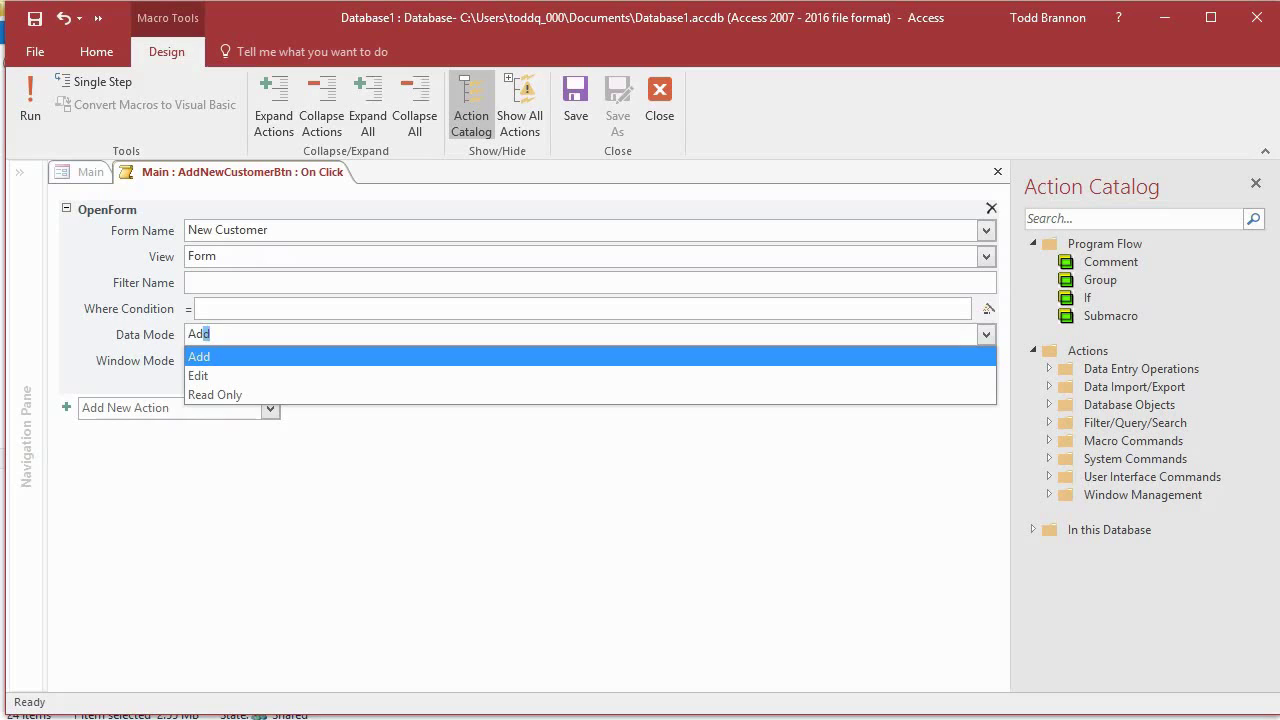
{"action": "key", "text": "Tab"}
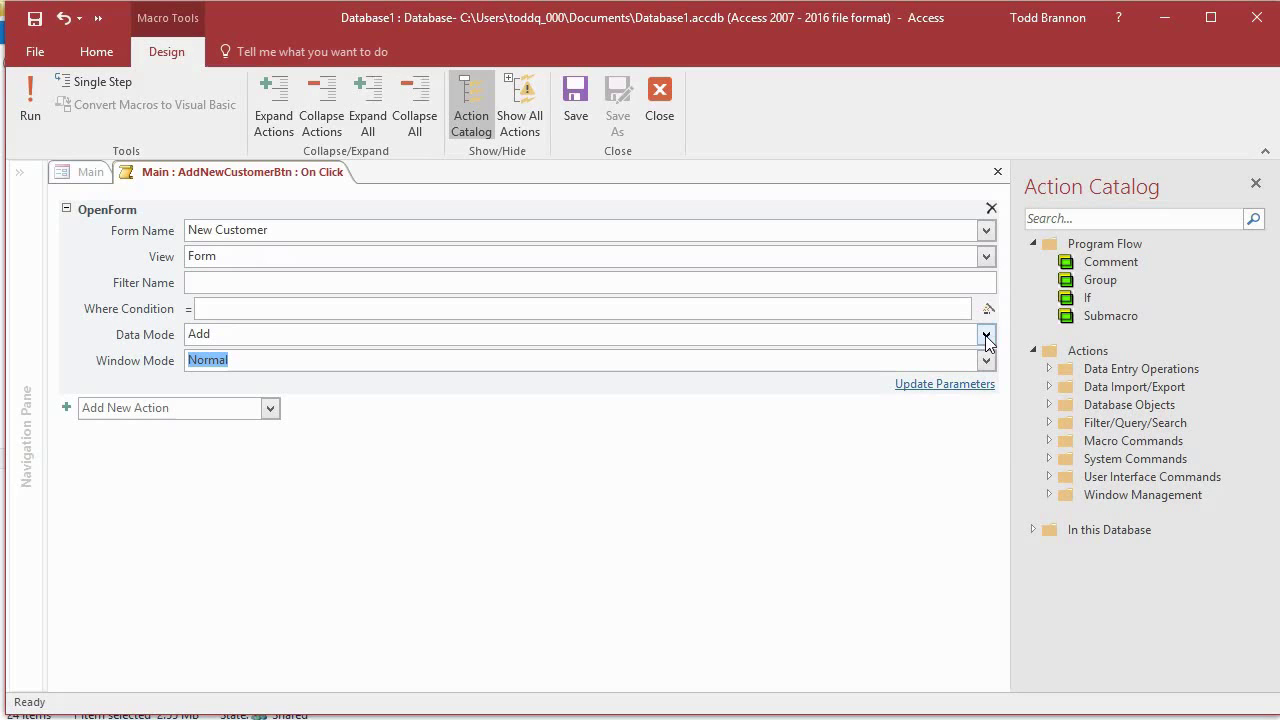
Step: Add a CloseWindow action after OpenForm and delete the RunMenuCommand action
{"action": "mouse_move", "coordinate": [214, 342]}
{"action": "left_click", "coordinate": [88, 409]}
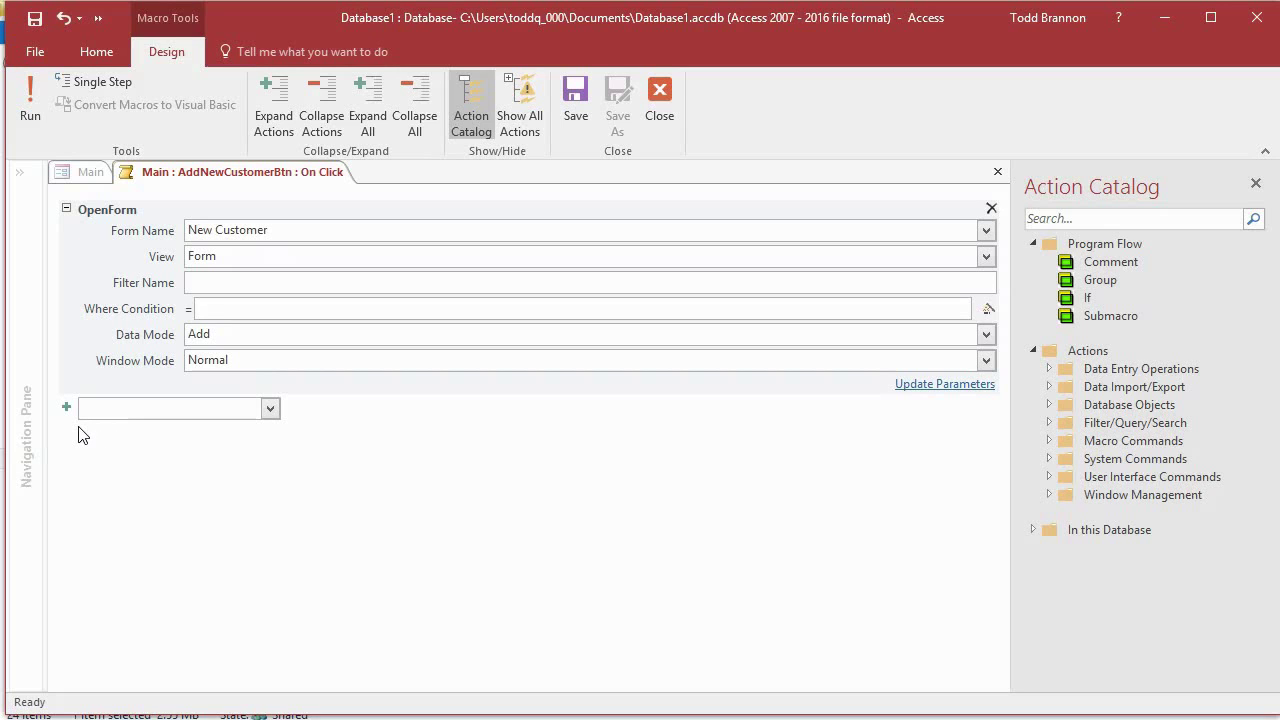
{"action": "type", "text": "CloseDatabase"}
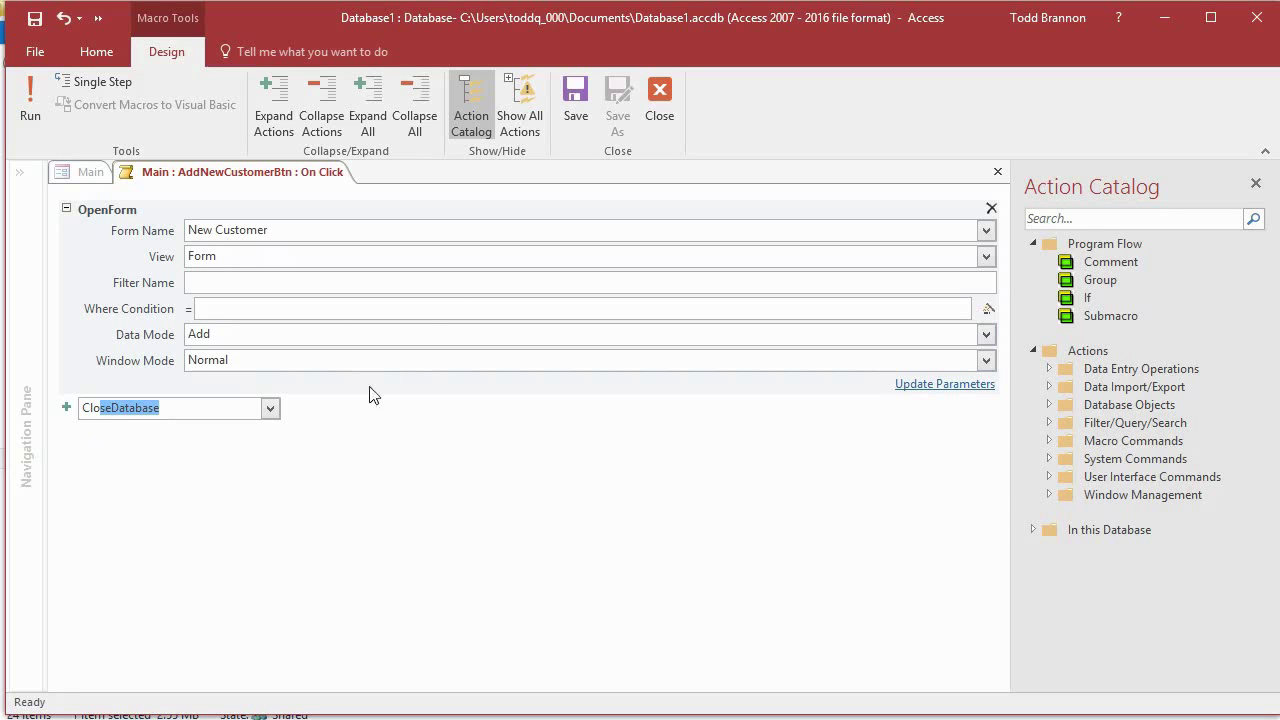
{"action": "left_click", "coordinate": [270, 414]}
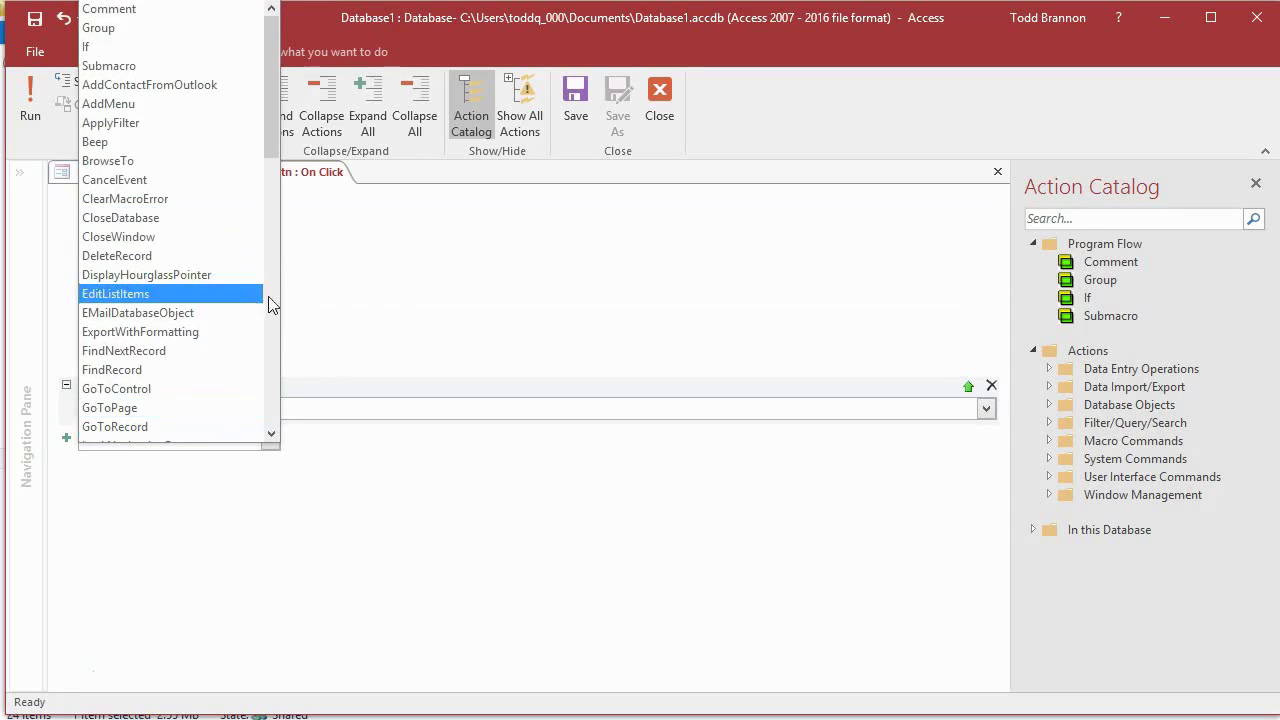
{"action": "left_click", "coordinate": [177, 236]}
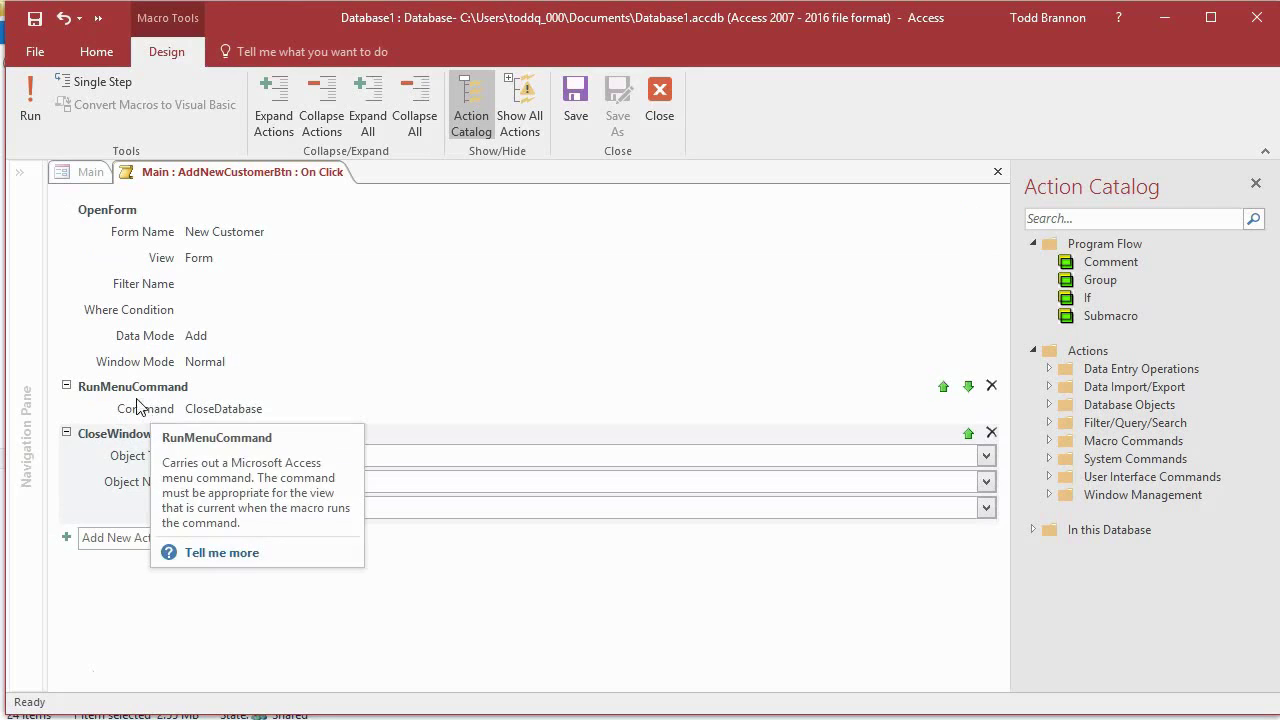
{"action": "left_click", "coordinate": [991, 390]}
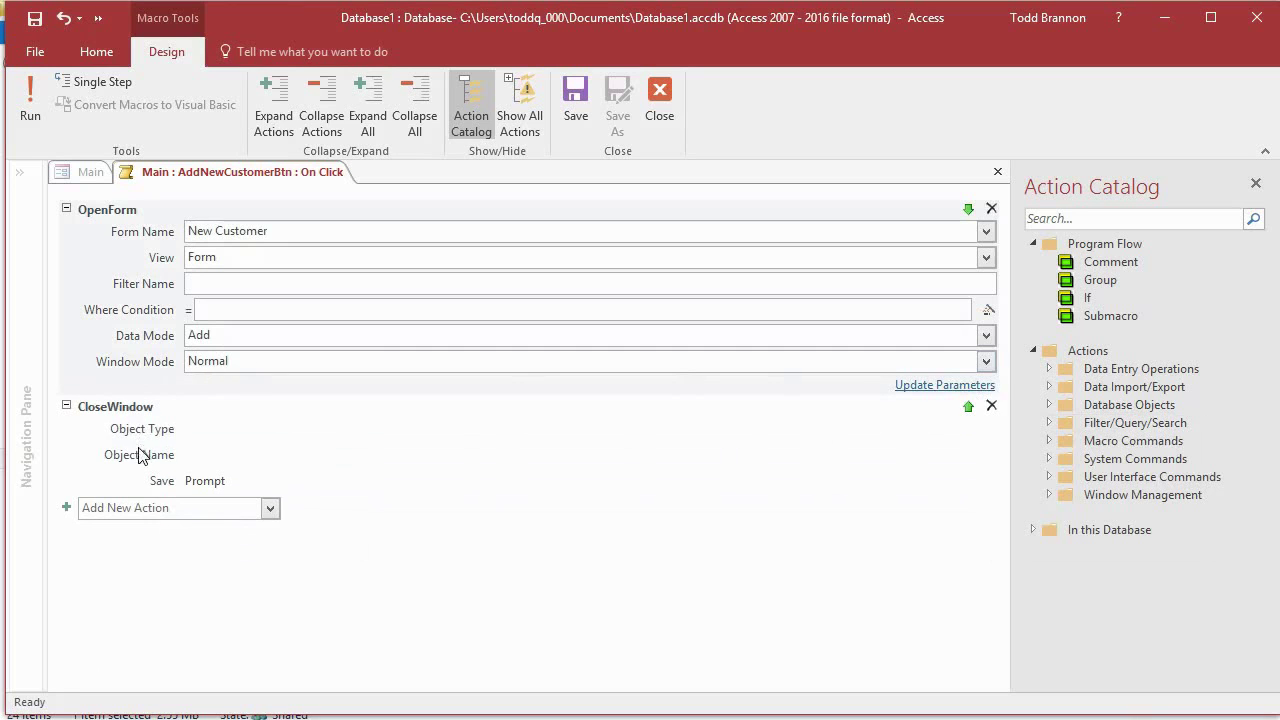
{"action": "mouse_move", "coordinate": [150, 434]}
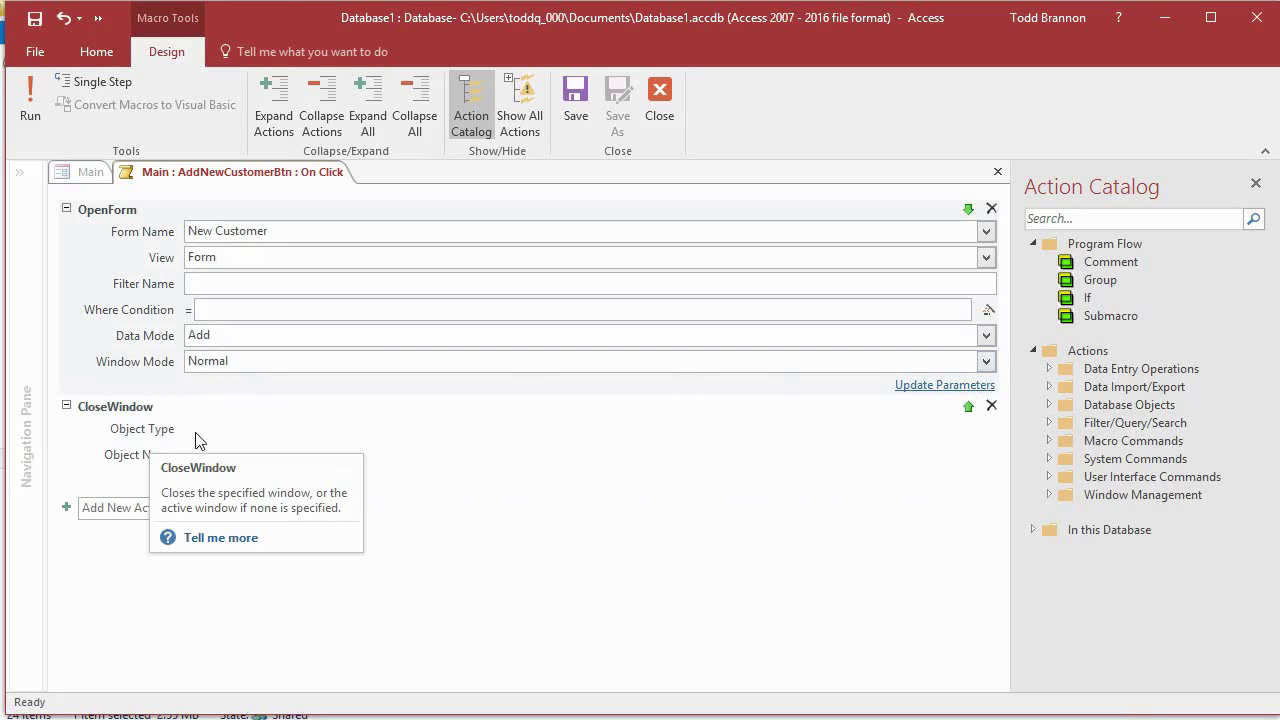
Step: Point CloseWindow at the form Main, then save and close the macro
{"action": "left_click", "coordinate": [195, 440]}
{"action": "type", "text": "Form"}
{"action": "key", "text": "Tab"}
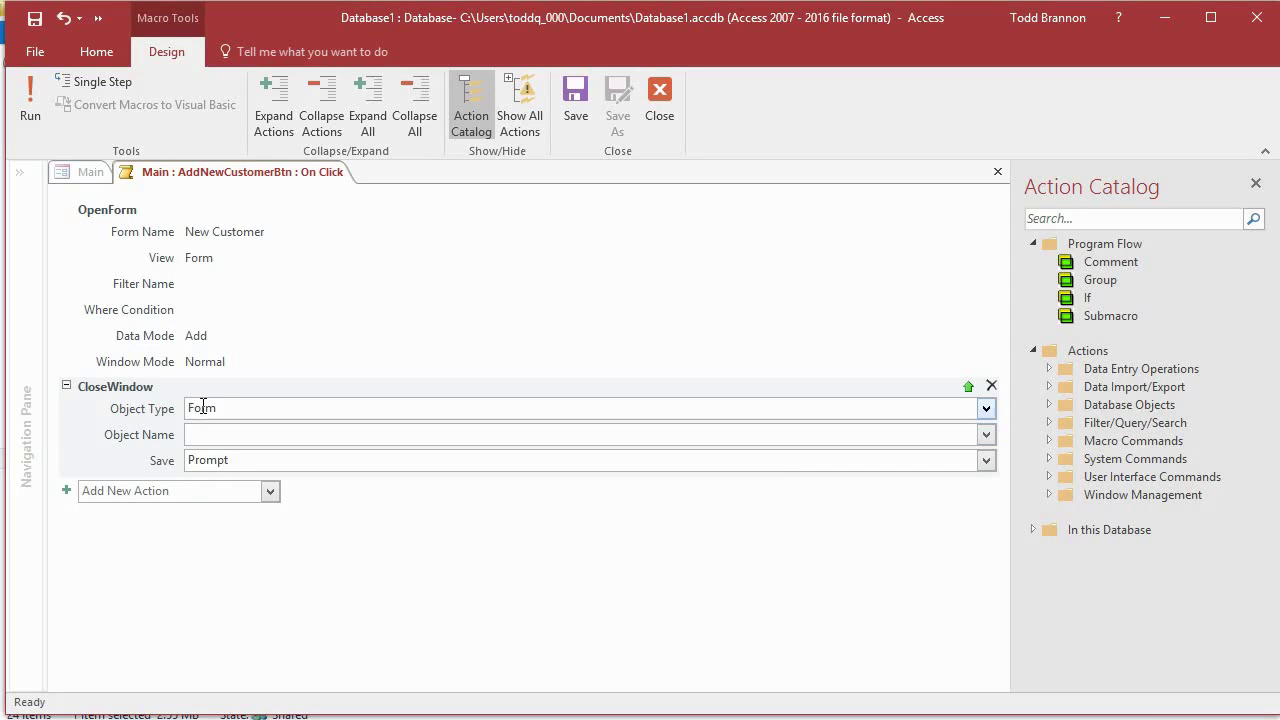
{"action": "type", "text": "Main"}
{"action": "left_click", "coordinate": [582, 104]}
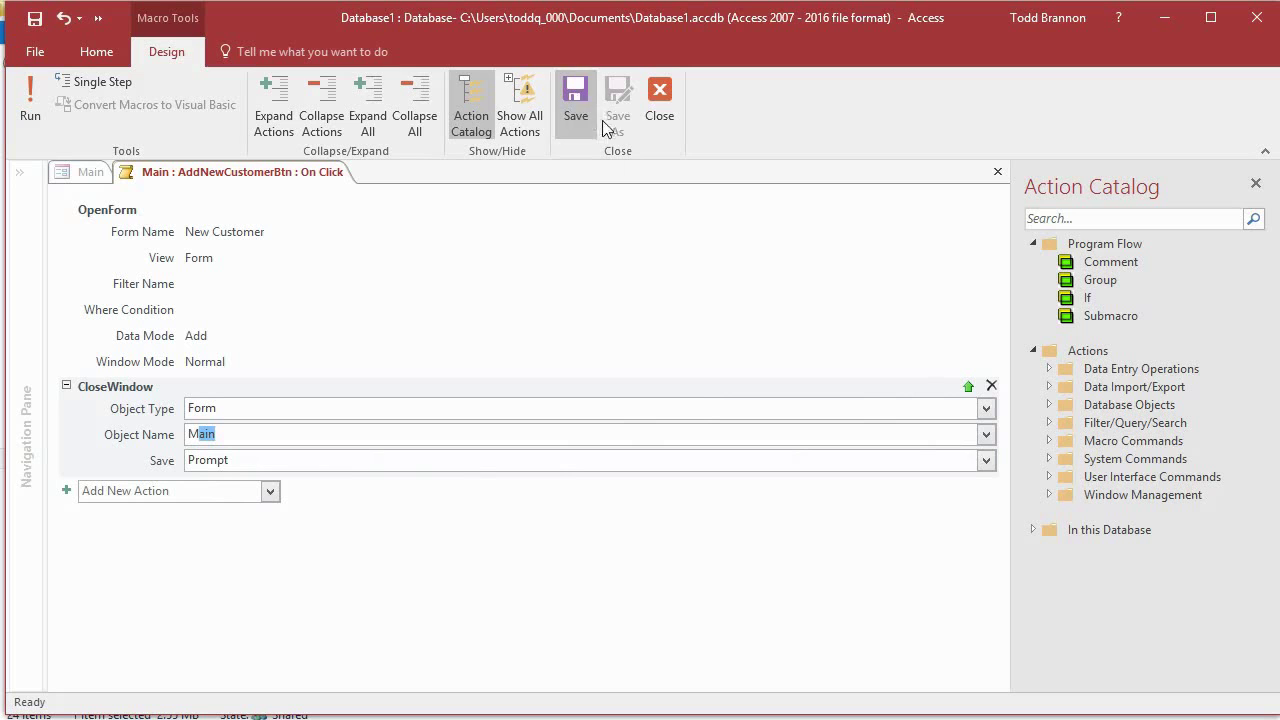
{"action": "left_click", "coordinate": [660, 112]}
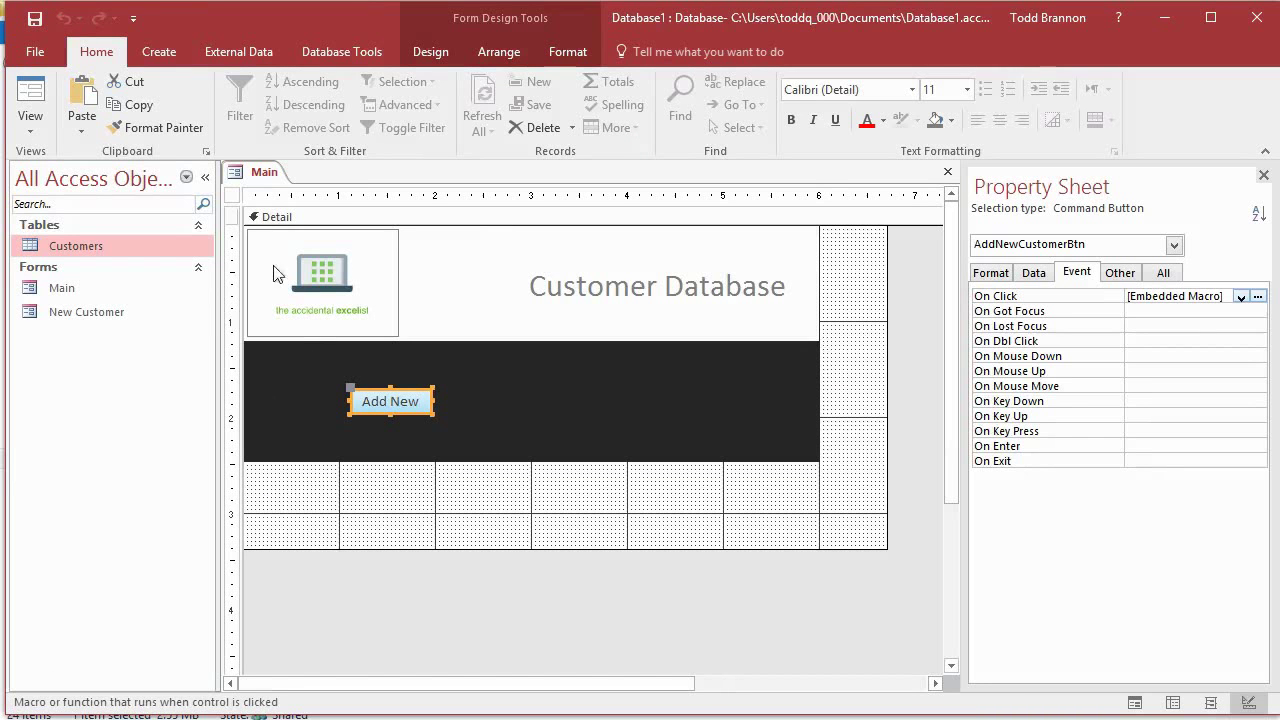
Step: Run Main in Form View, click Add New, and save Main's design changes
{"action": "left_click", "coordinate": [31, 98]}
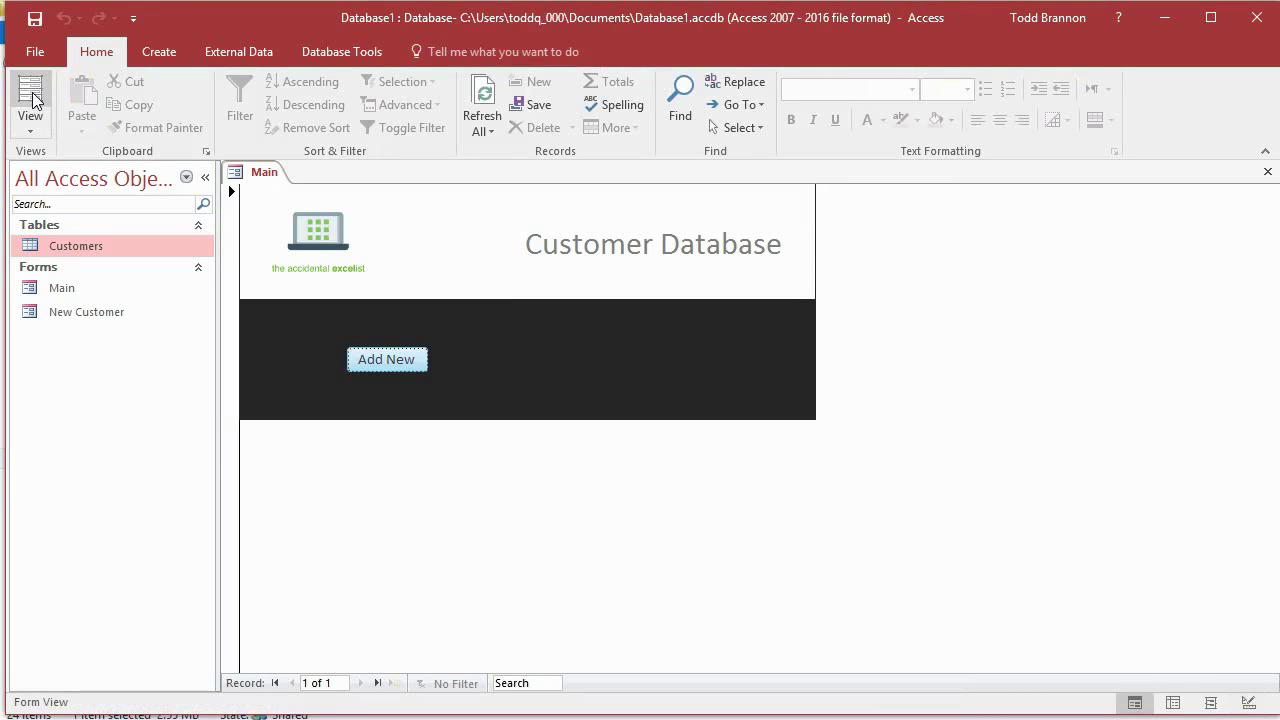
{"action": "left_click", "coordinate": [390, 371]}
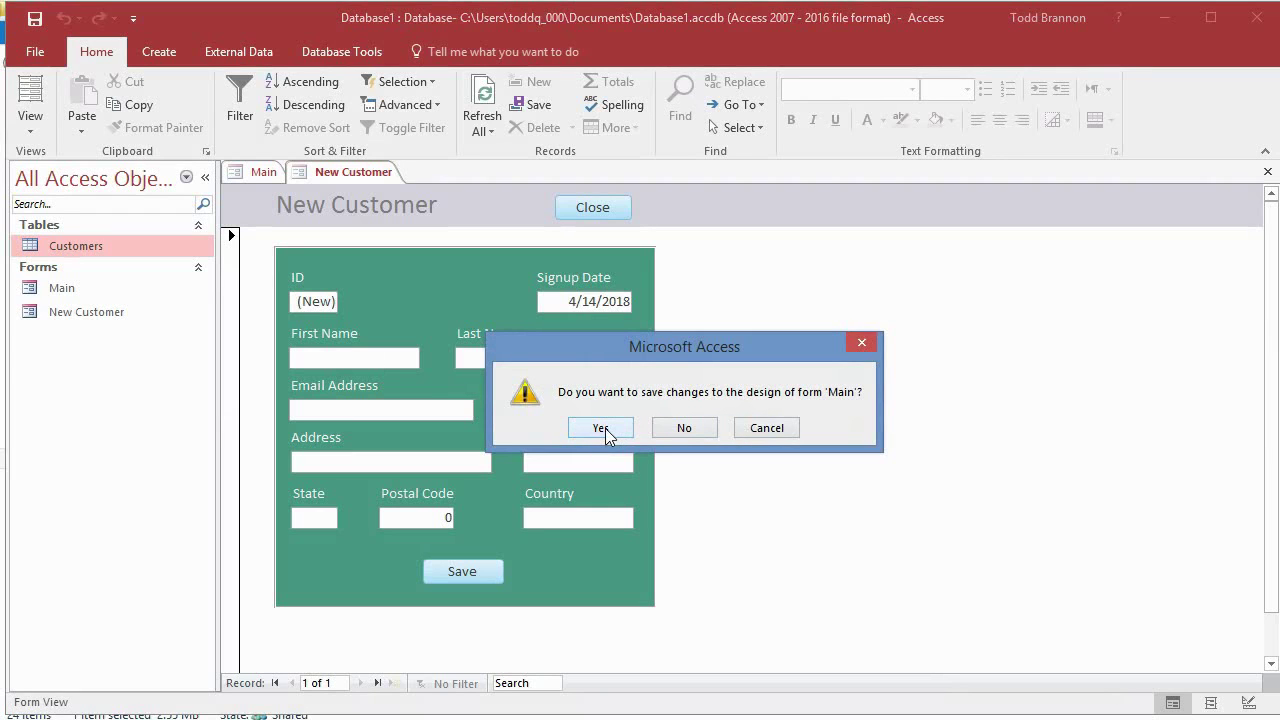
{"action": "left_click", "coordinate": [600, 428]}
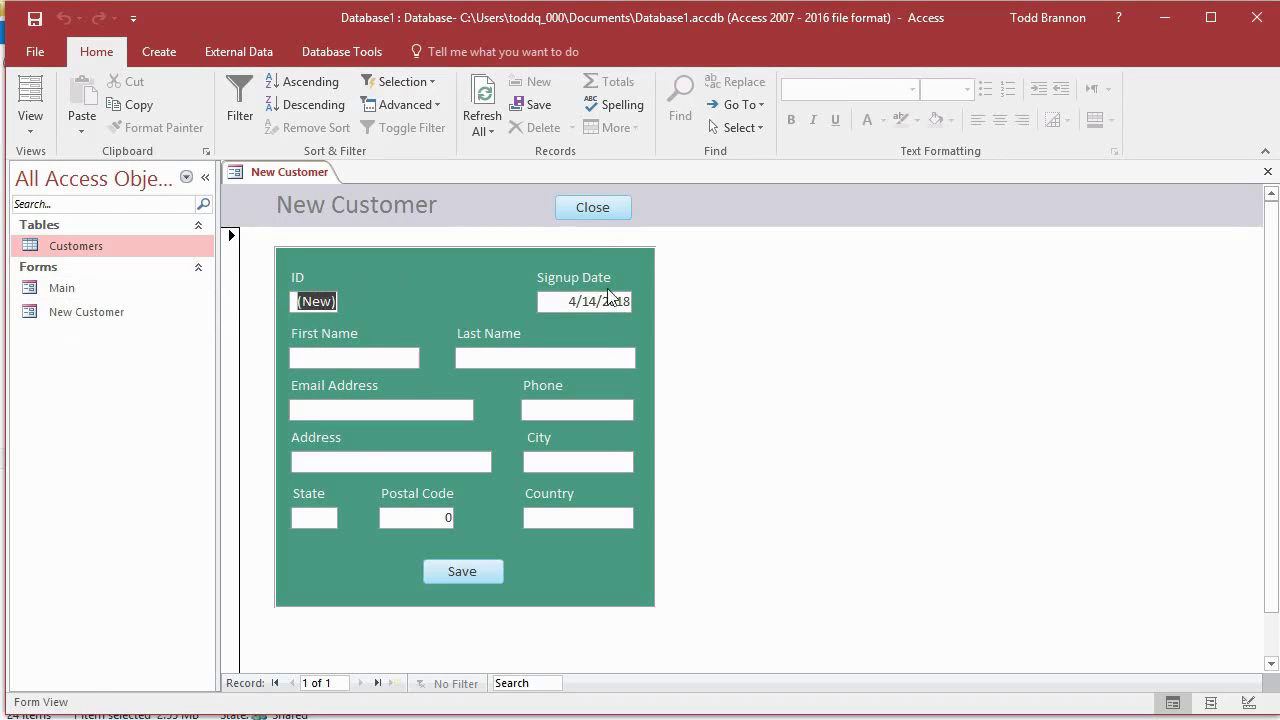
Step: Check the Signup Date and First Name fields, then close New Customer
{"action": "left_click", "coordinate": [570, 301]}
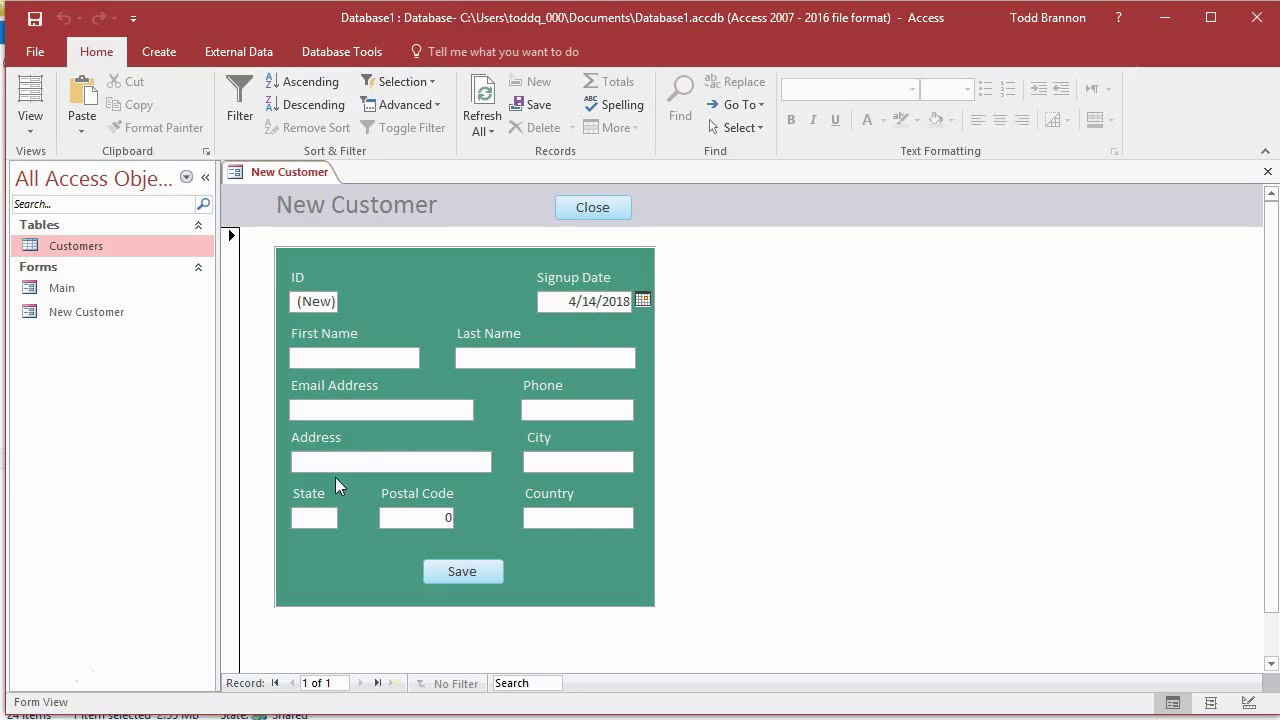
{"action": "left_click", "coordinate": [316, 356]}
{"action": "left_click", "coordinate": [582, 205]}
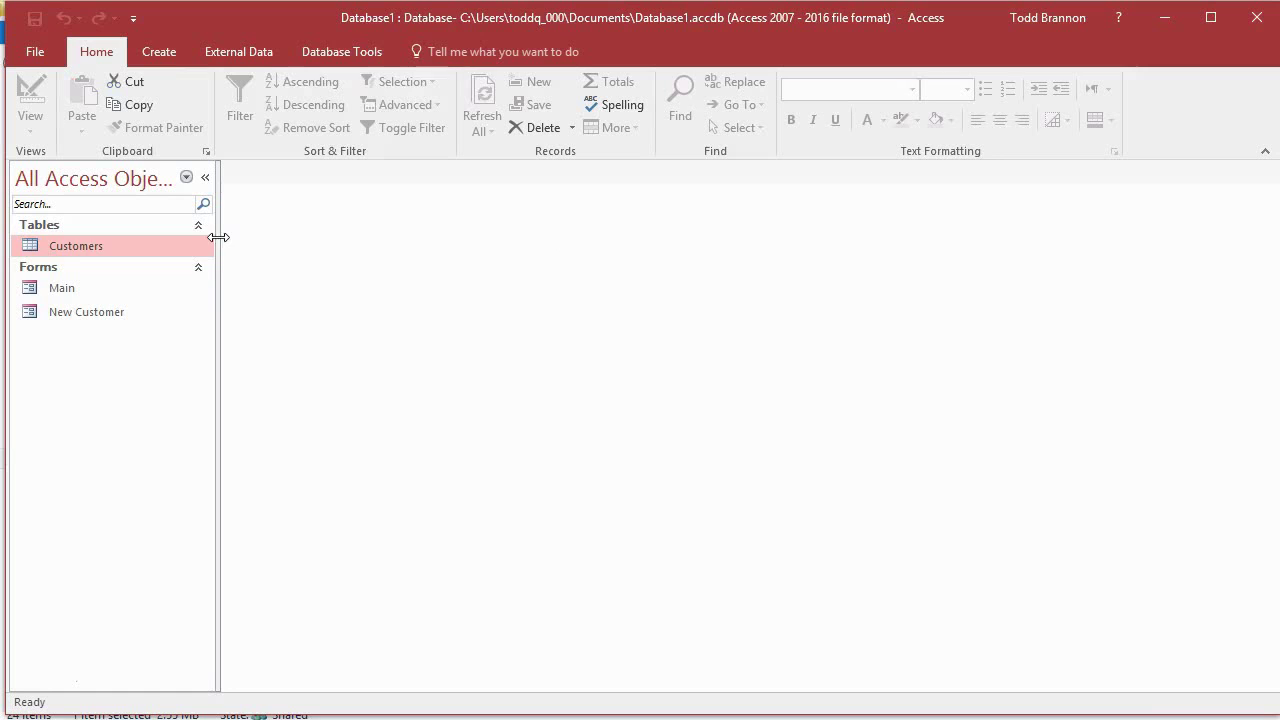
Step: Reopen Main from the Navigation Pane and test Add New twice, closing New Customer between
{"action": "double_click", "coordinate": [80, 291]}
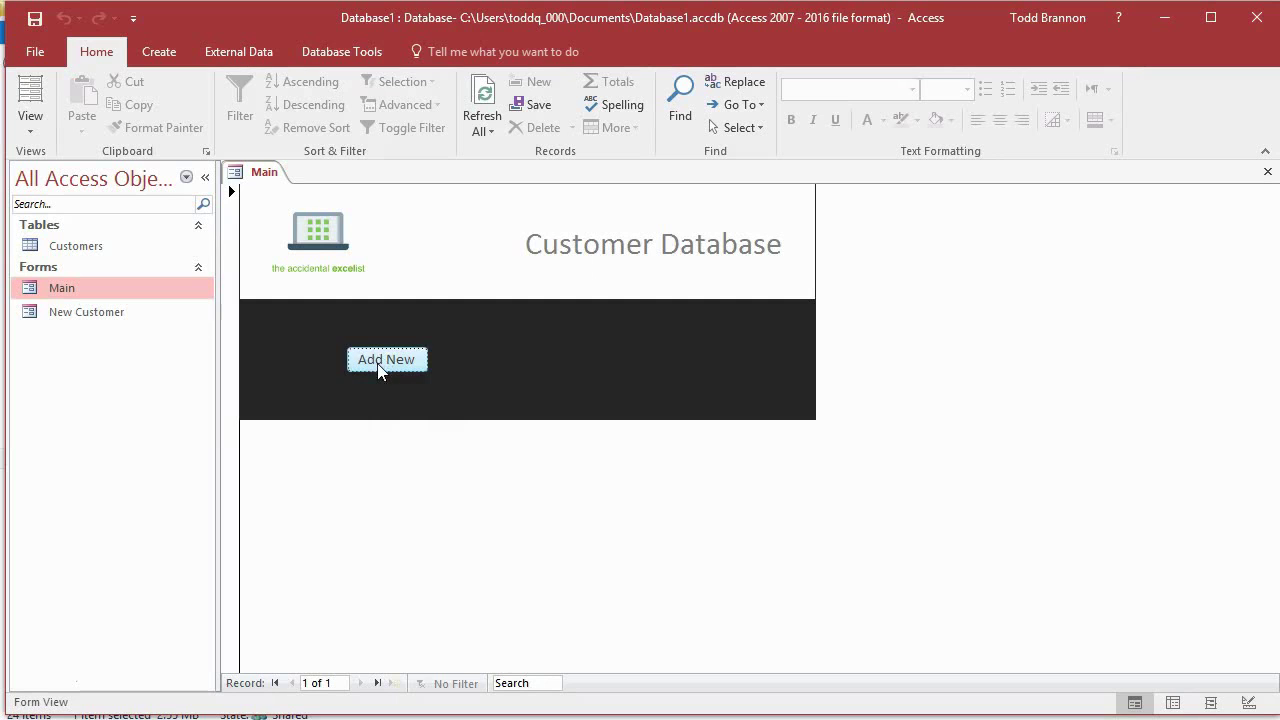
{"action": "left_click", "coordinate": [386, 360]}
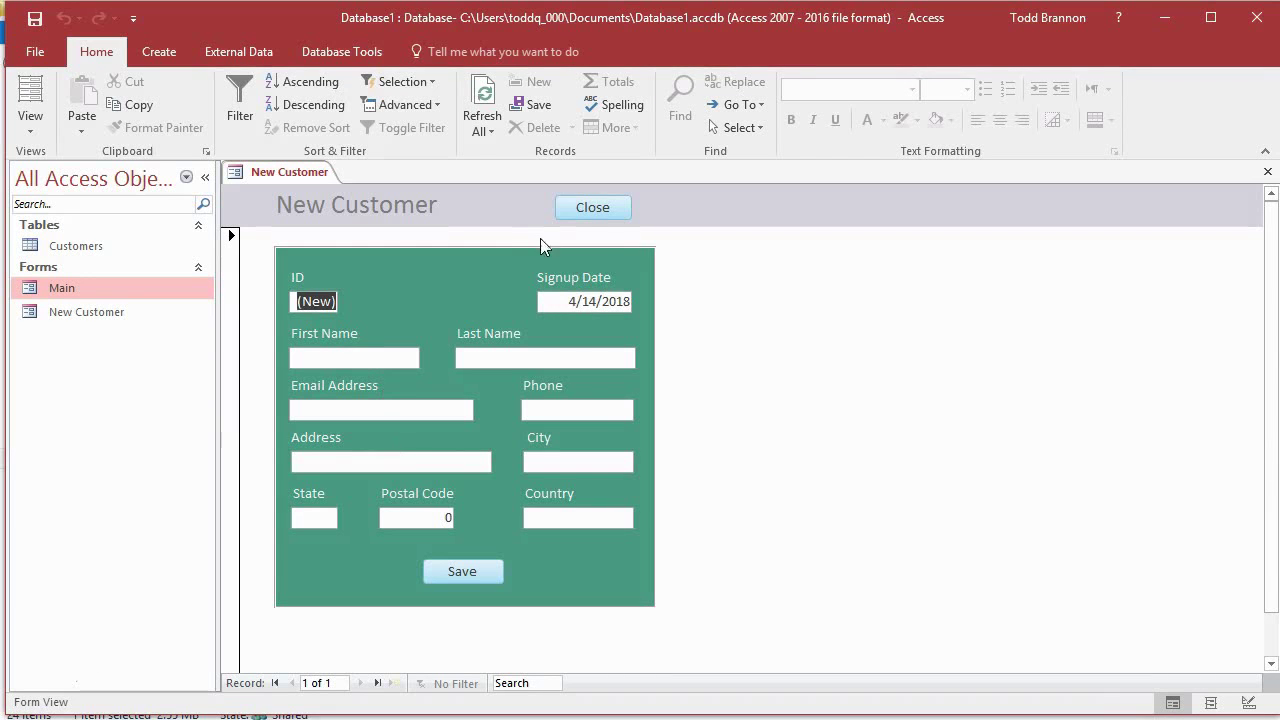
{"action": "left_click", "coordinate": [594, 212]}
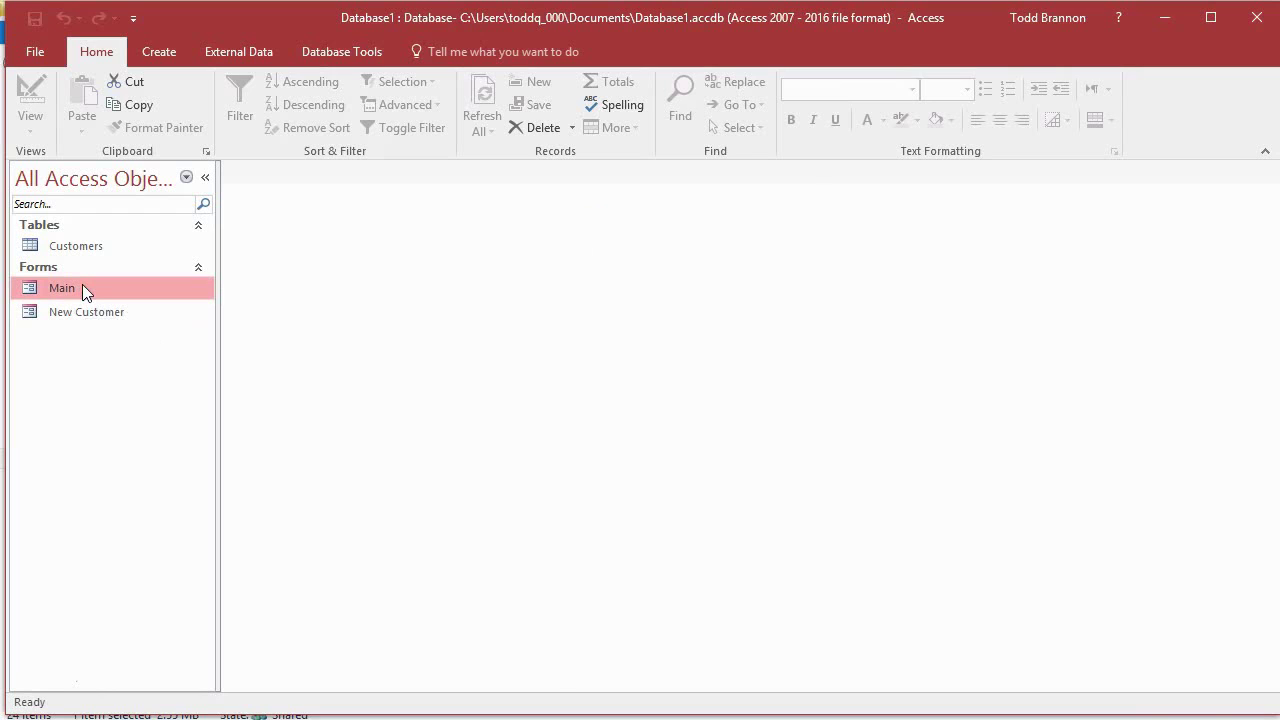
{"action": "double_click", "coordinate": [83, 287]}
{"action": "left_click", "coordinate": [368, 360]}
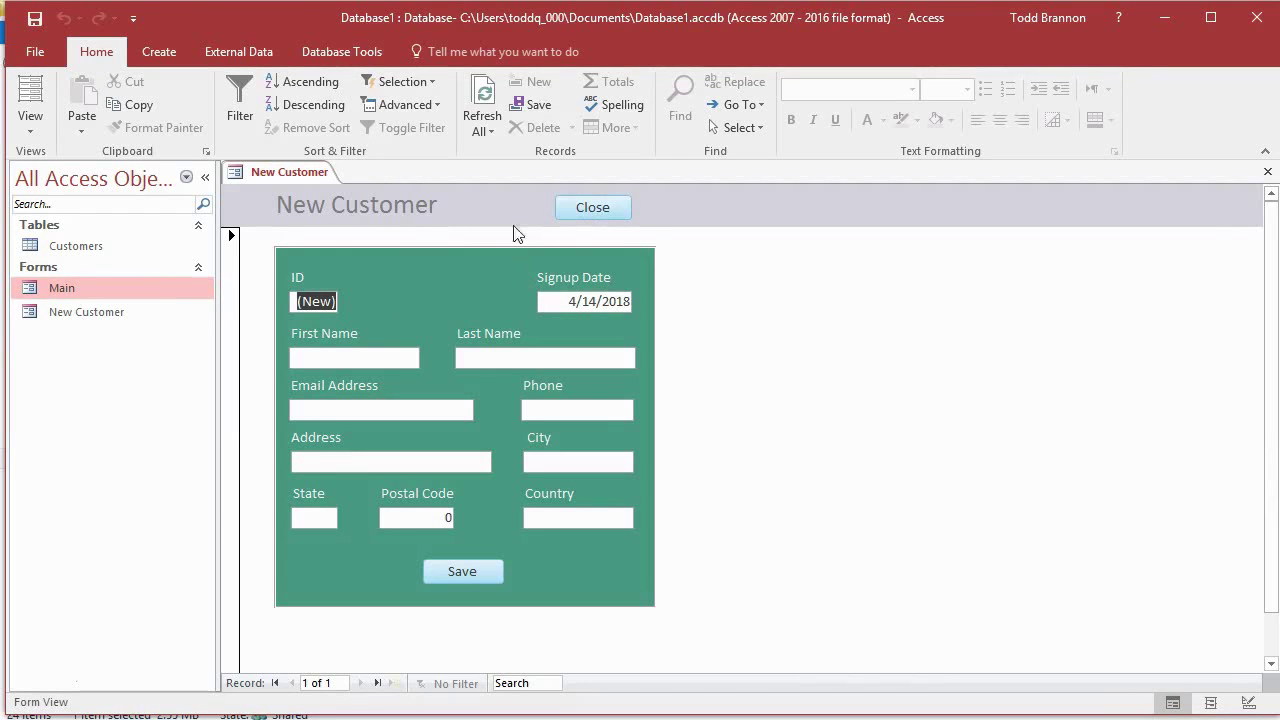
{"action": "left_click", "coordinate": [30, 120]}
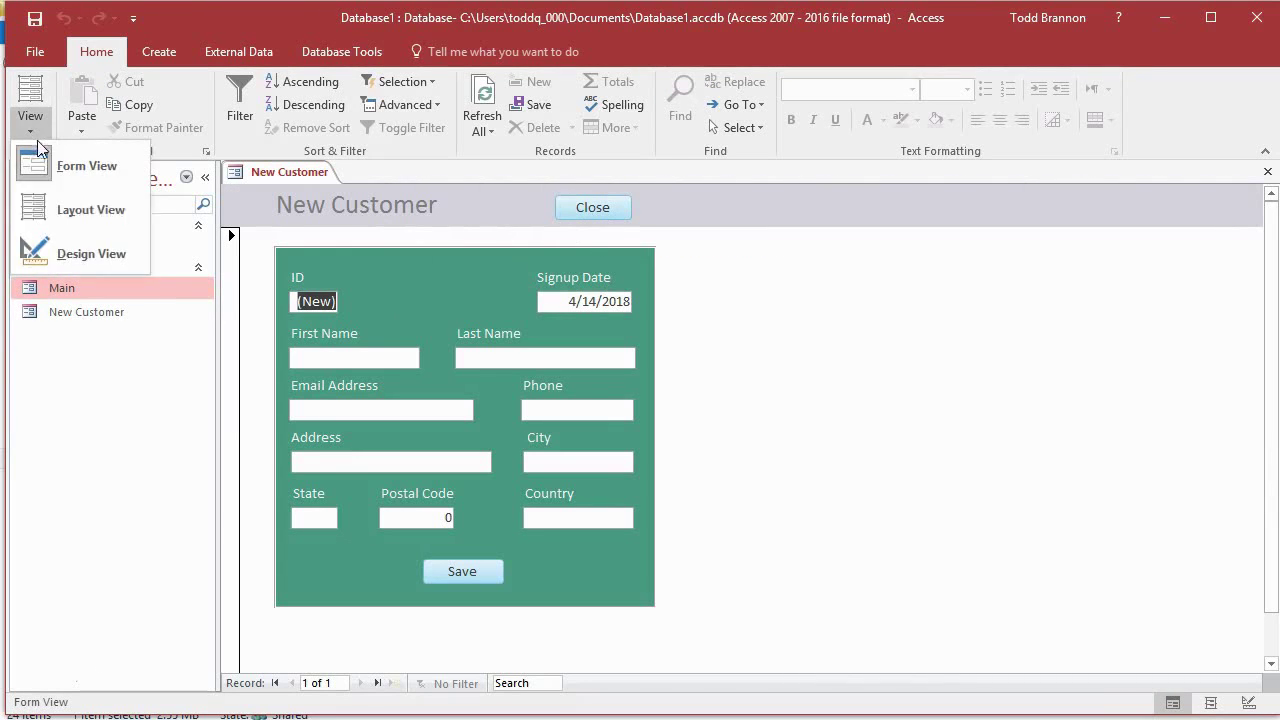
Step: Switch New Customer to Design View and open its Close button's On Click macro
{"action": "left_click", "coordinate": [50, 246]}
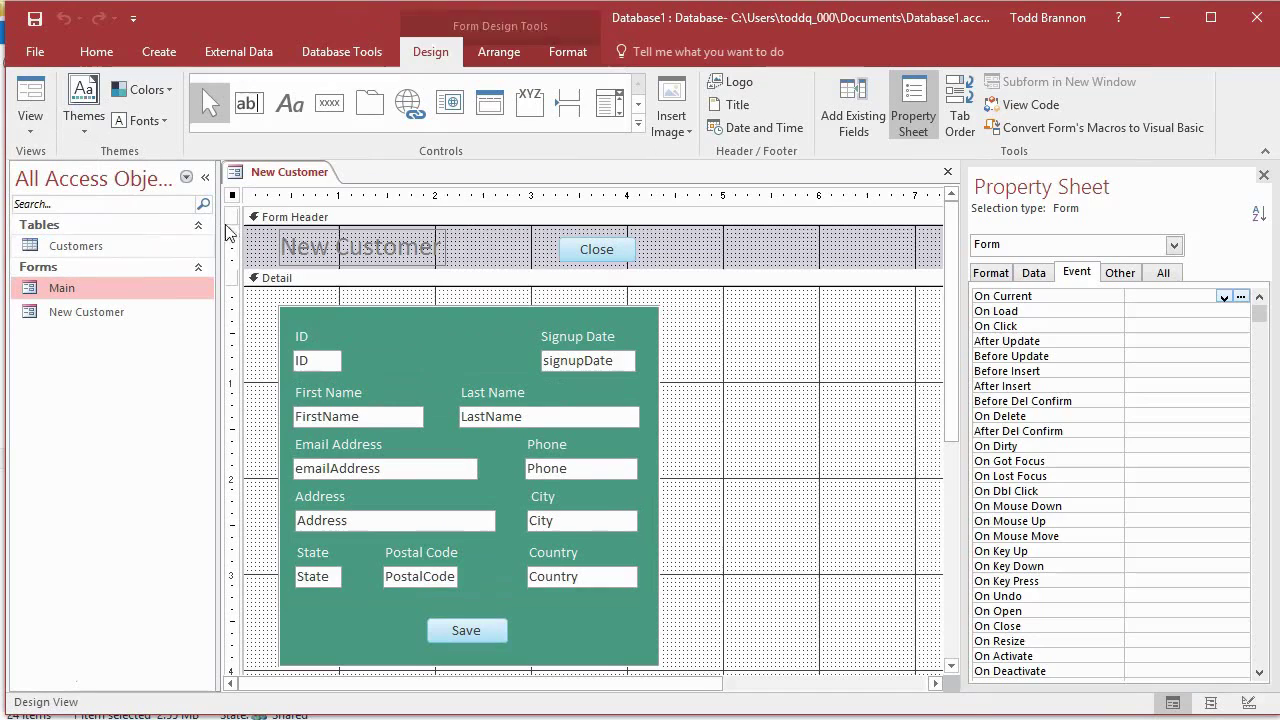
{"action": "left_click", "coordinate": [634, 248]}
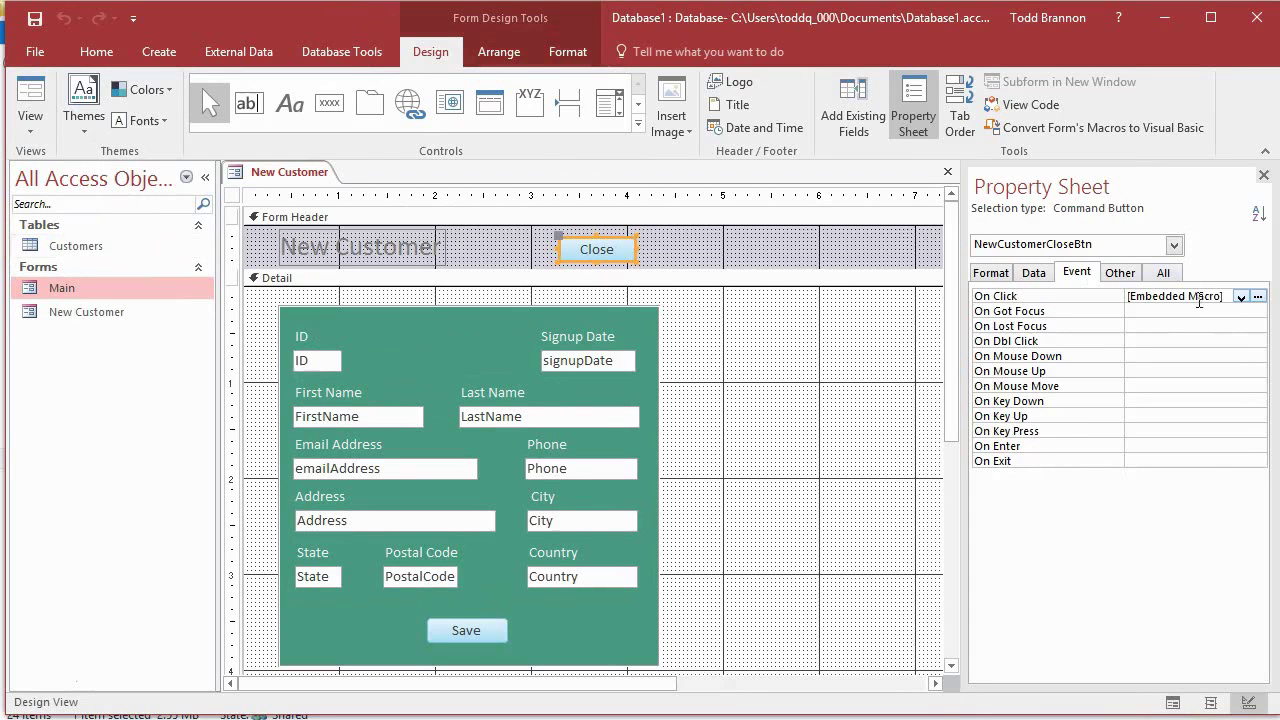
{"action": "left_click", "coordinate": [1258, 296]}
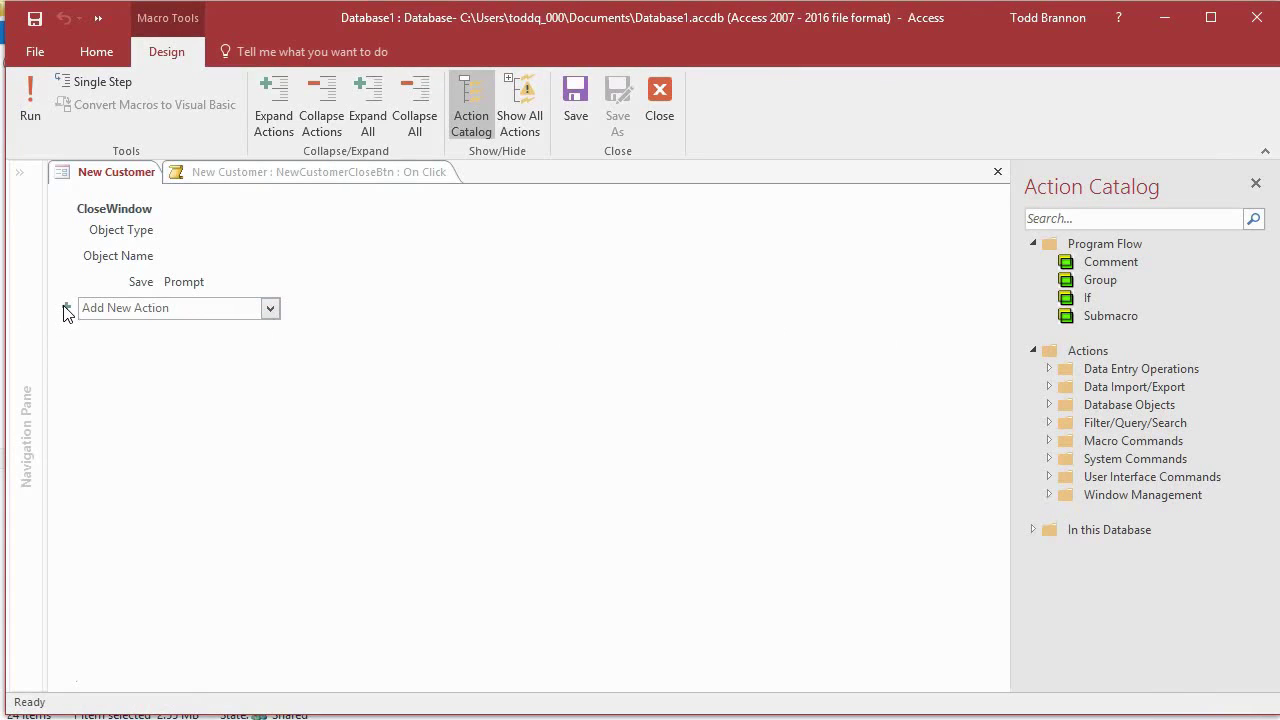
Step: Add an OpenForm action for the Main form after CloseWindow, then save and close the macro
{"action": "left_click", "coordinate": [66, 310]}
{"action": "type", "text": "OpenForm"}
{"action": "key", "text": "Return"}
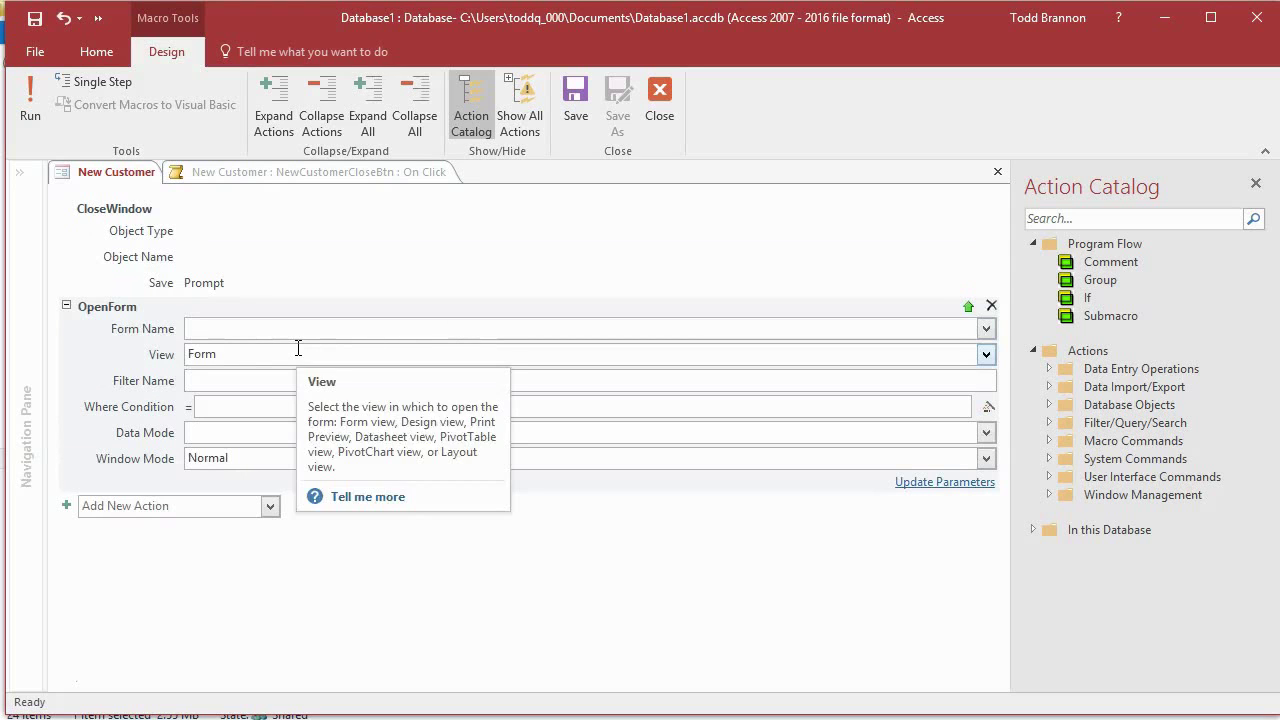
{"action": "type", "text": "Main"}
{"action": "key", "text": "Tab"}
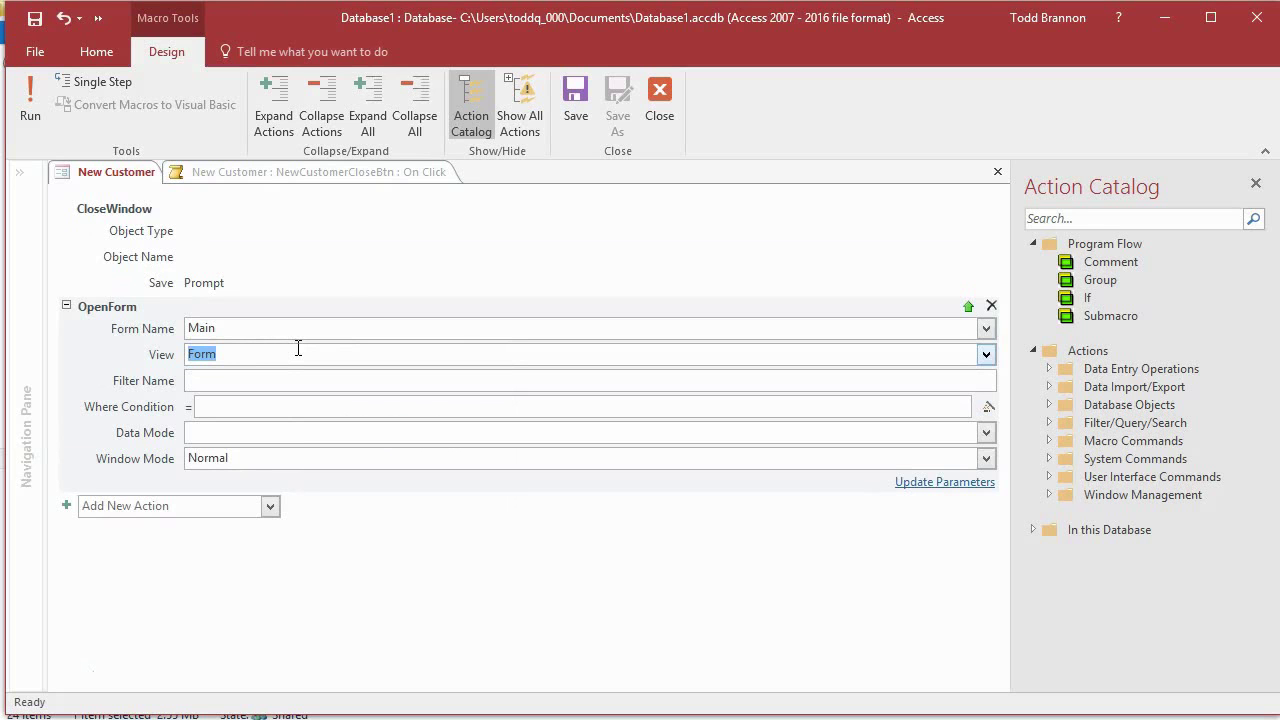
{"action": "left_click", "coordinate": [576, 100]}
{"action": "left_click", "coordinate": [659, 100]}
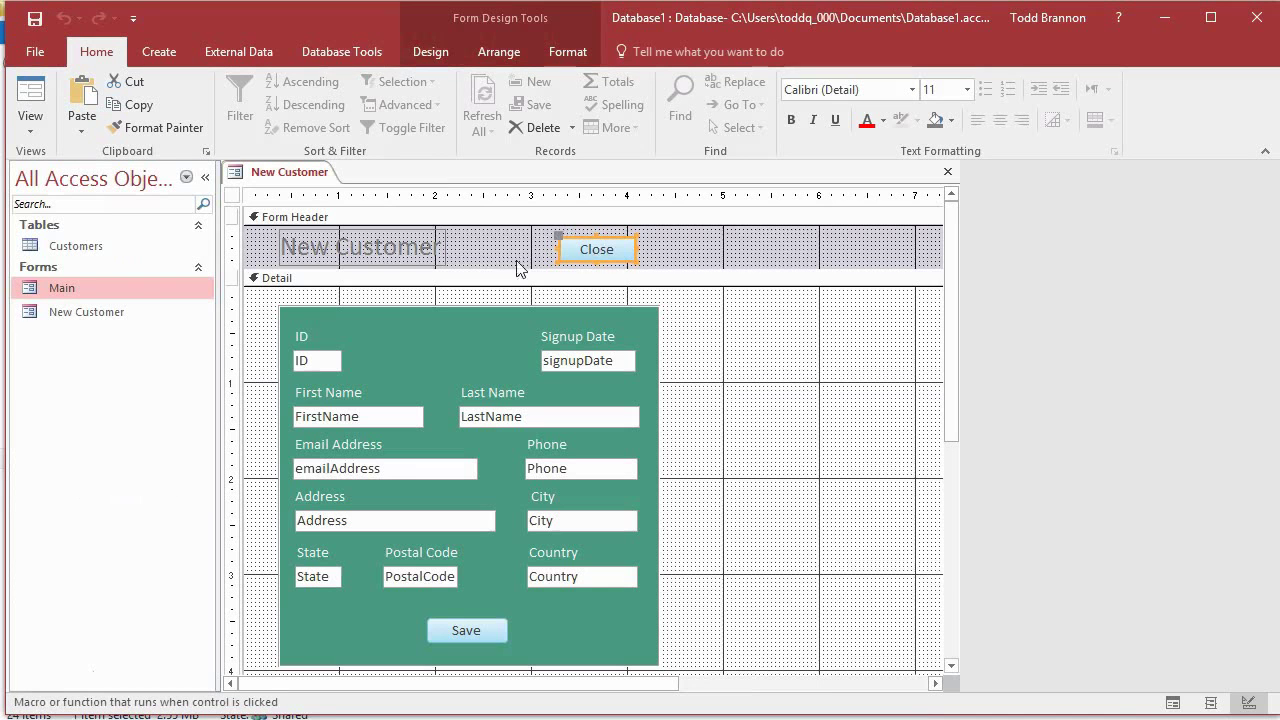
Step: Switch New Customer to Form View, close it, and save its design changes
{"action": "left_click", "coordinate": [30, 100]}
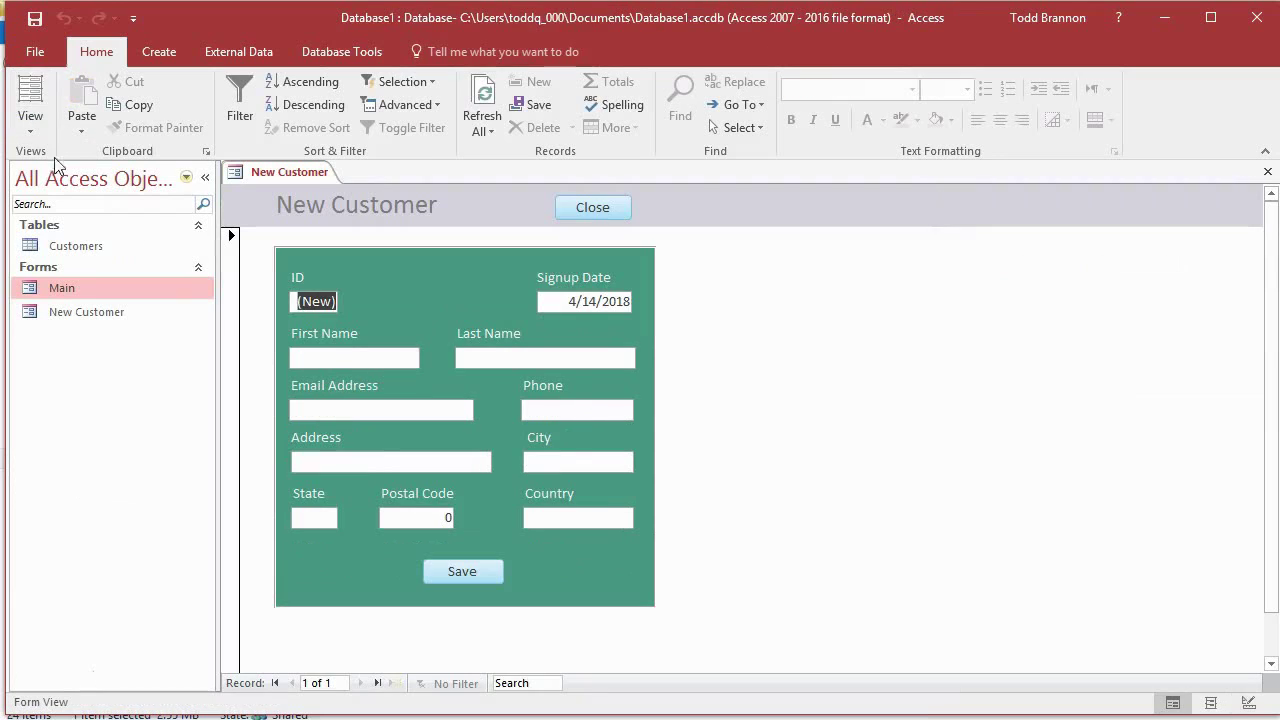
{"action": "left_click", "coordinate": [592, 214]}
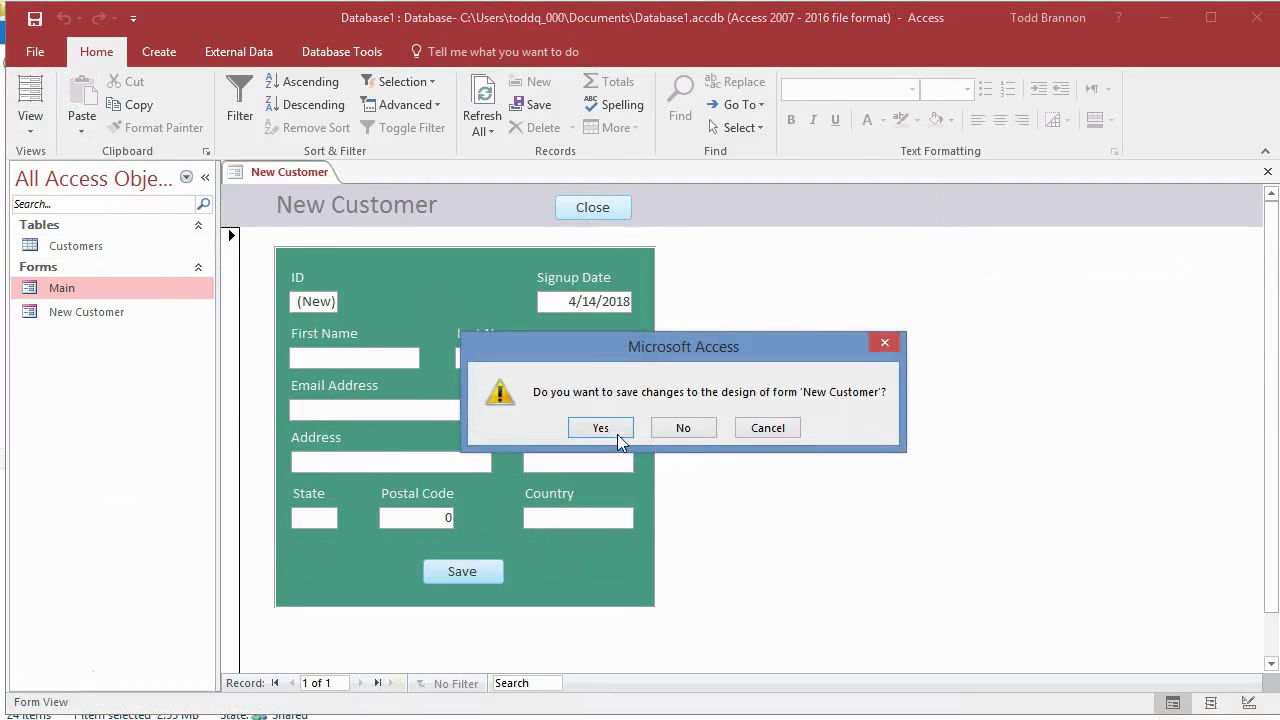
{"action": "left_click", "coordinate": [600, 428]}
{"action": "left_click", "coordinate": [383, 368]}
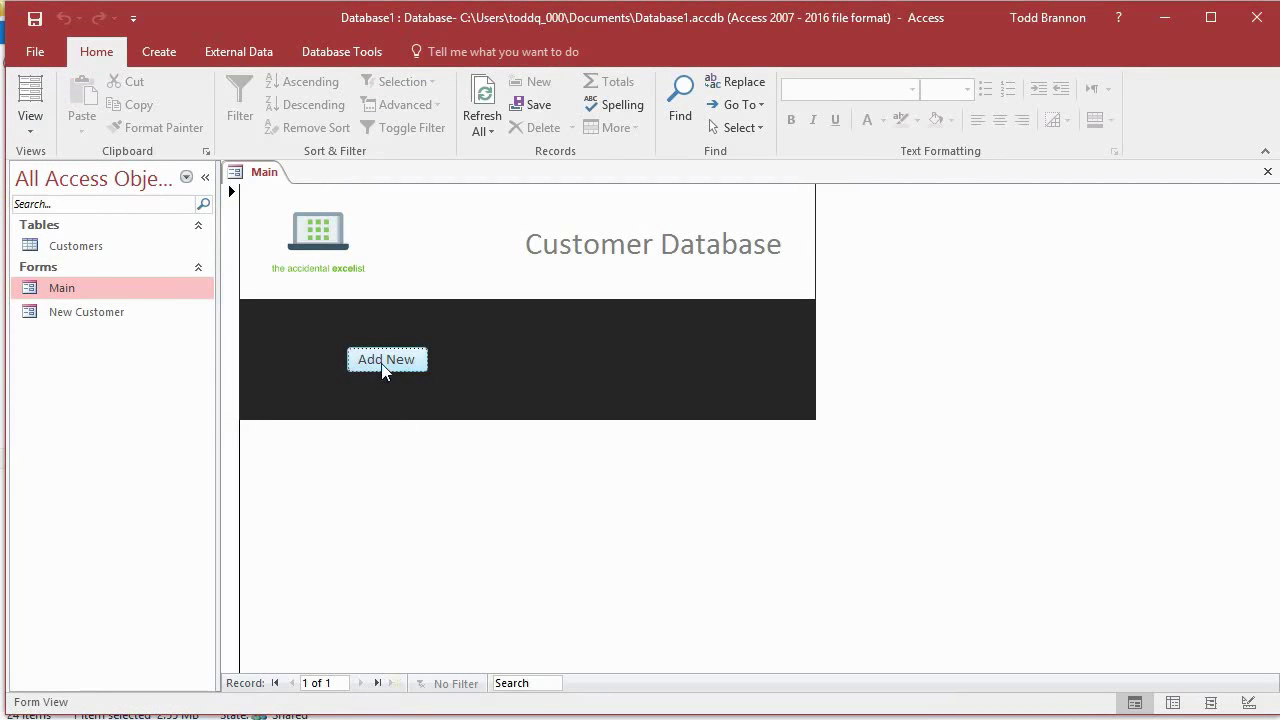
Step: Test twice that Add New opens New Customer and Close returns to Main
{"action": "left_click", "coordinate": [381, 366]}
{"action": "left_click", "coordinate": [593, 210]}
{"action": "left_click", "coordinate": [392, 358]}
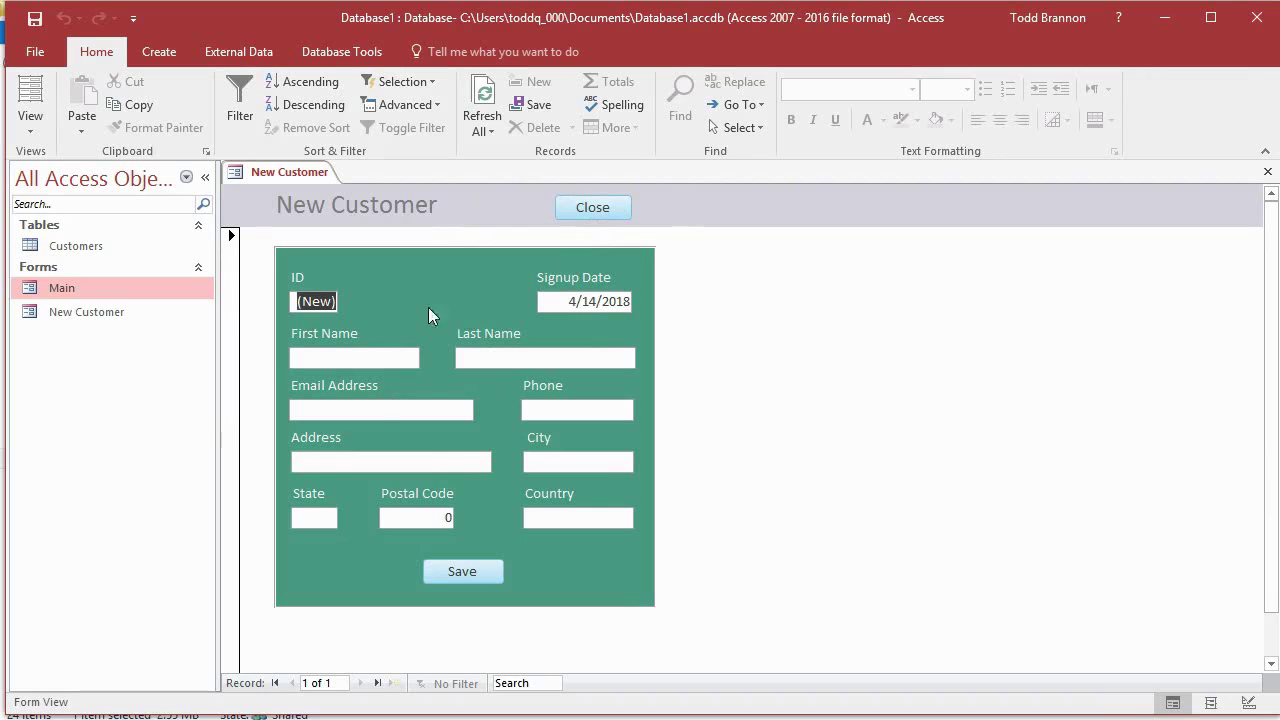
{"action": "left_click", "coordinate": [604, 216]}
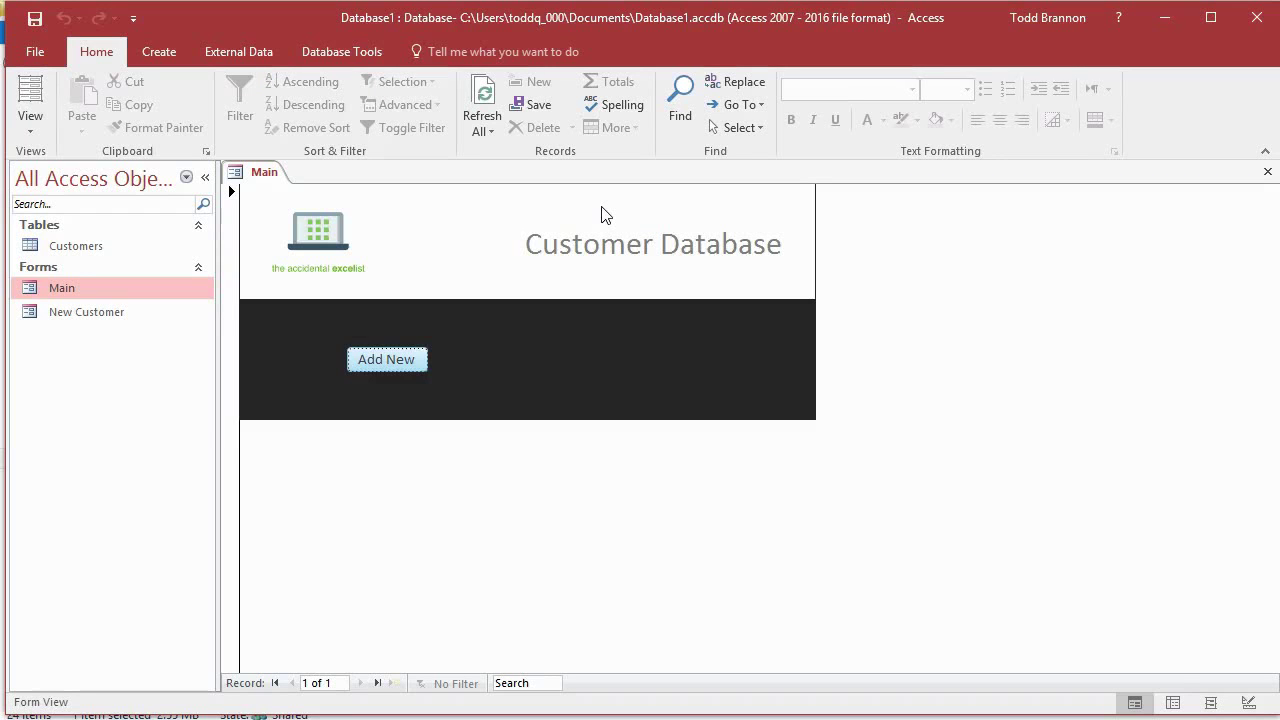
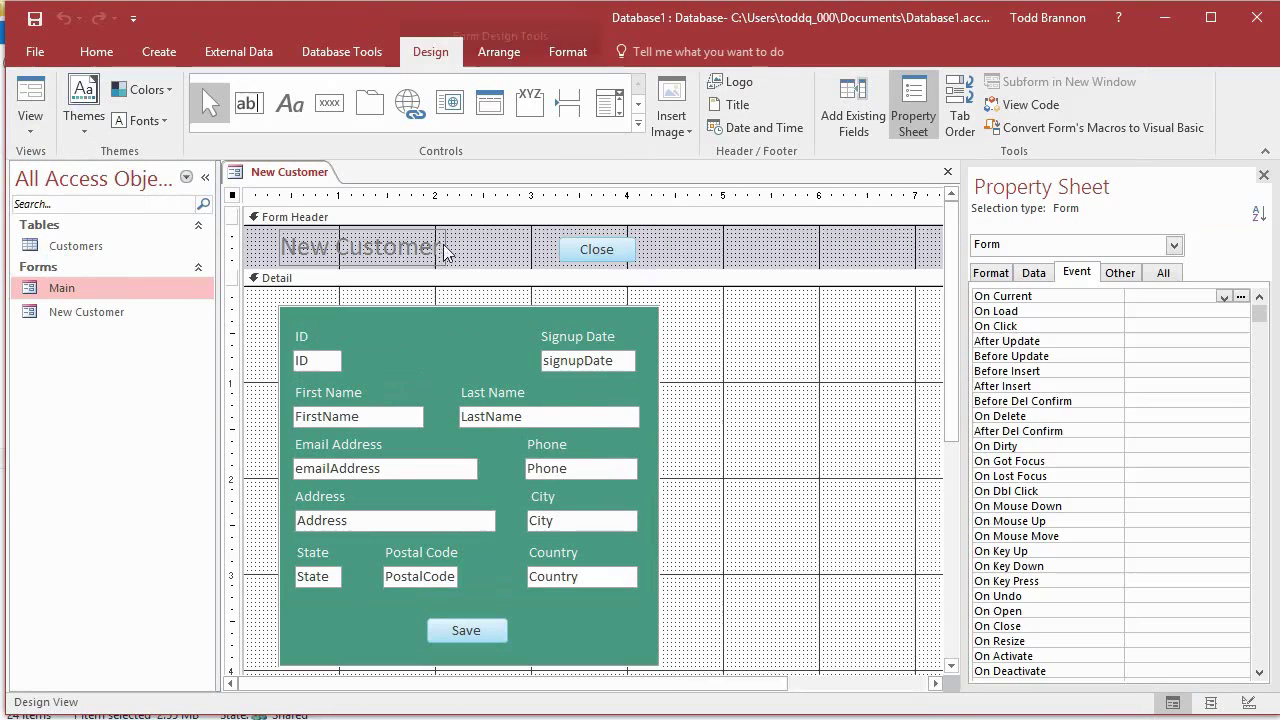
Step: Give the signupDate text box a Default Value of =Date() and switch to Form View
{"action": "left_click", "coordinate": [621, 360]}
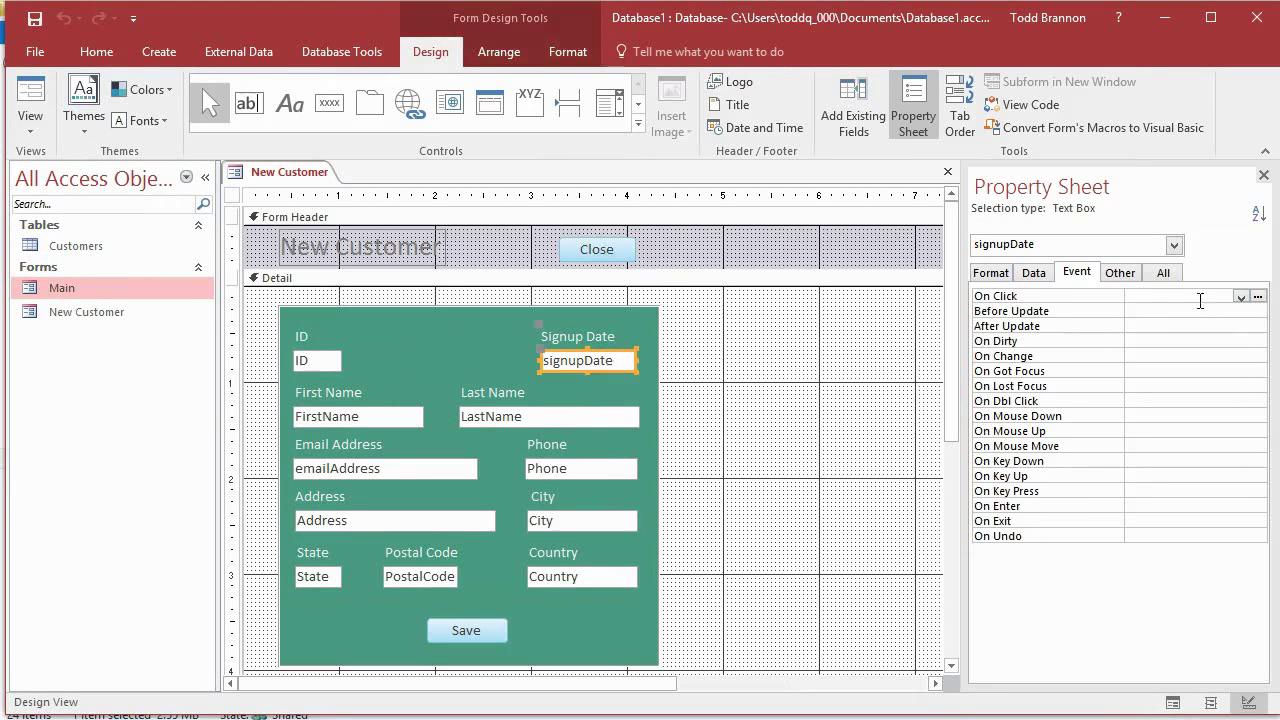
{"action": "left_click", "coordinate": [1034, 273]}
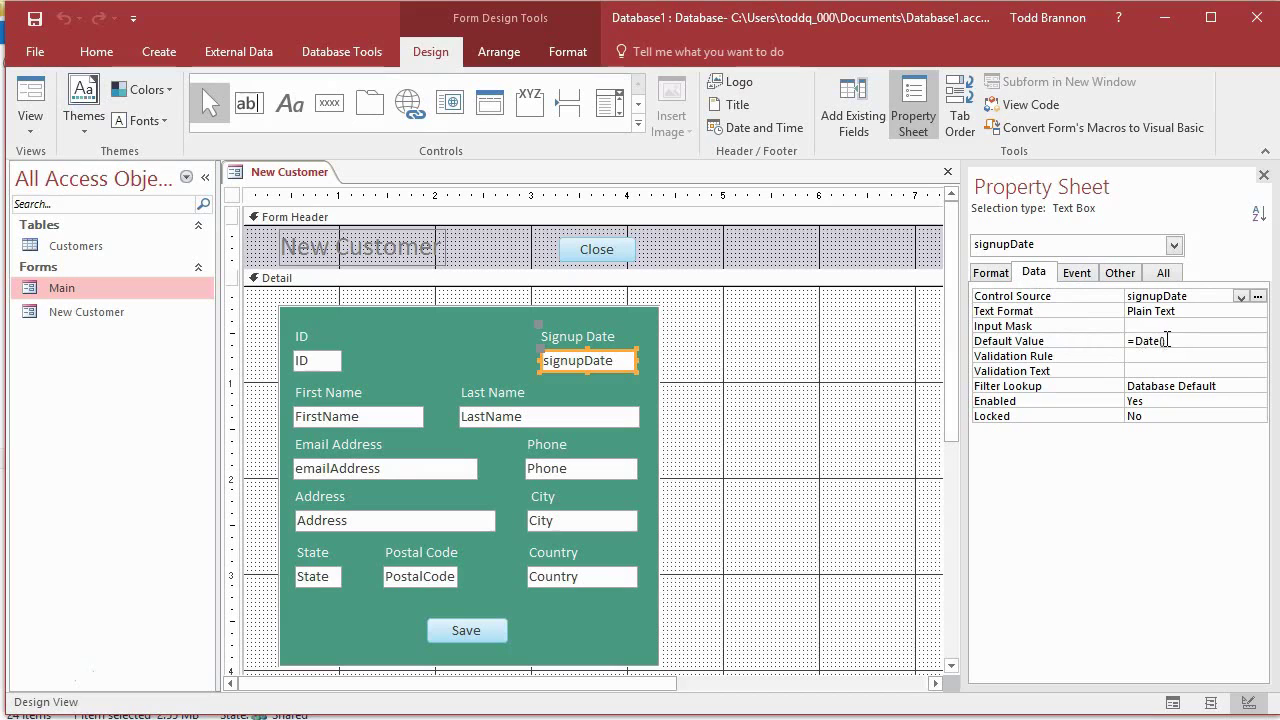
{"action": "left_click_drag", "start_coordinate": [1166, 340], "coordinate": [1106, 347]}
{"action": "type", "text": "="}
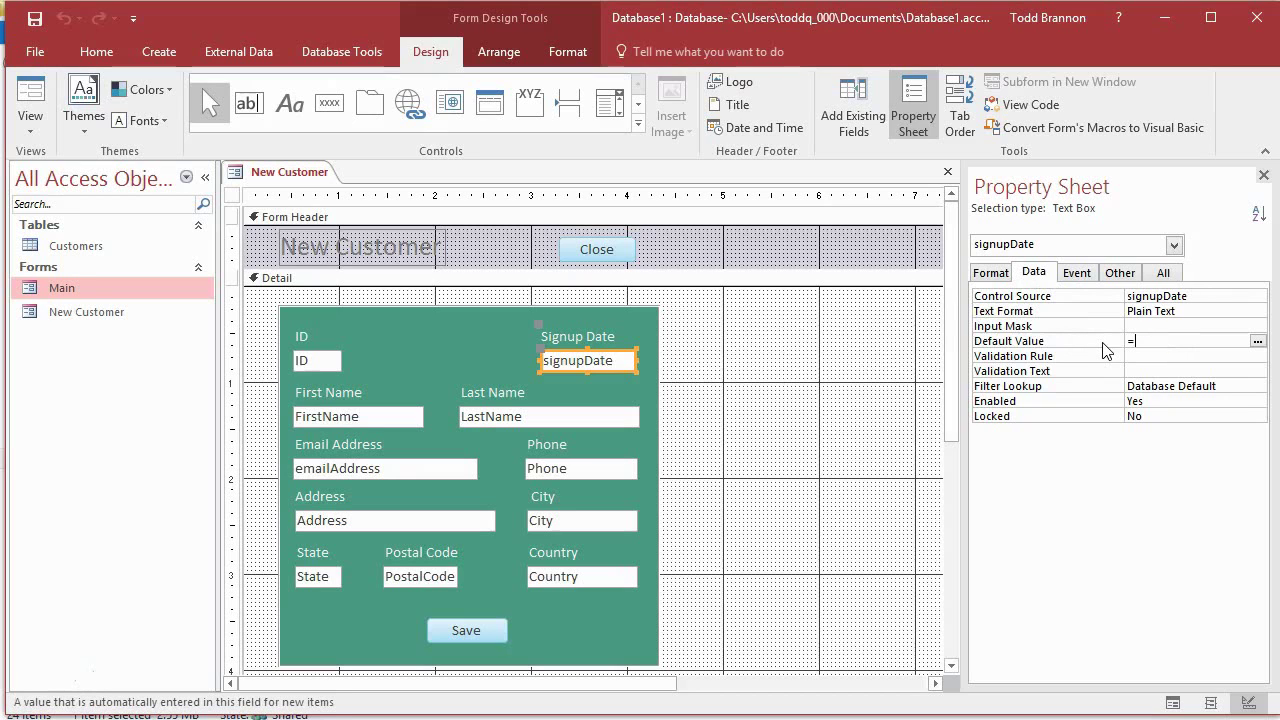
{"action": "type", "text": "Date()"}
{"action": "key", "text": "Return"}
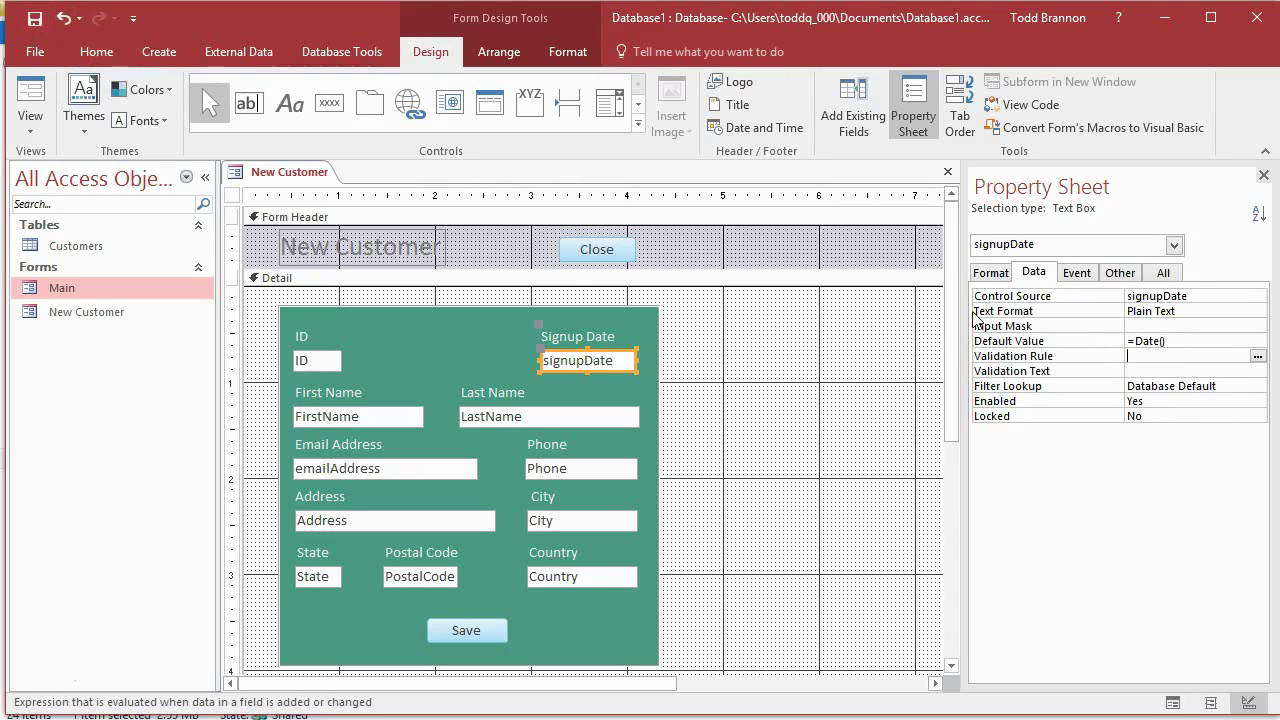
{"action": "left_click", "coordinate": [30, 100]}
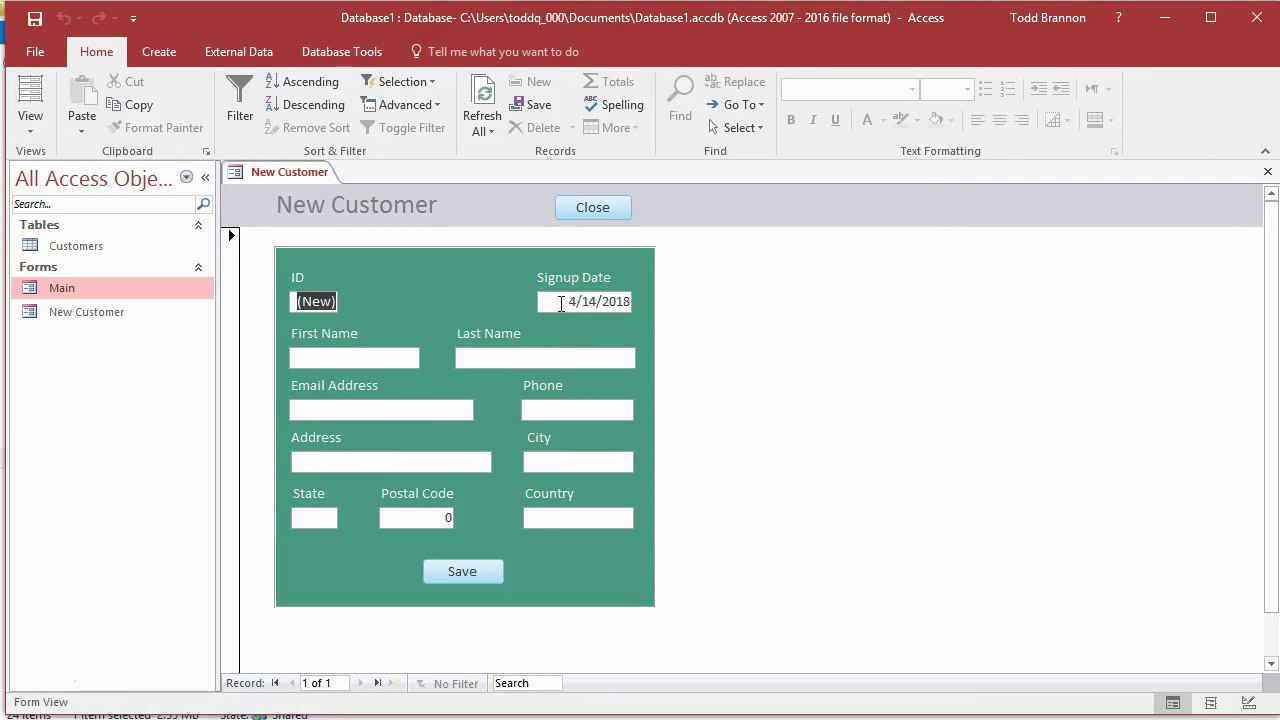
Step: Confirm Signup Date defaults to today, type the customer's first name, and save the record
{"action": "left_click", "coordinate": [561, 304]}
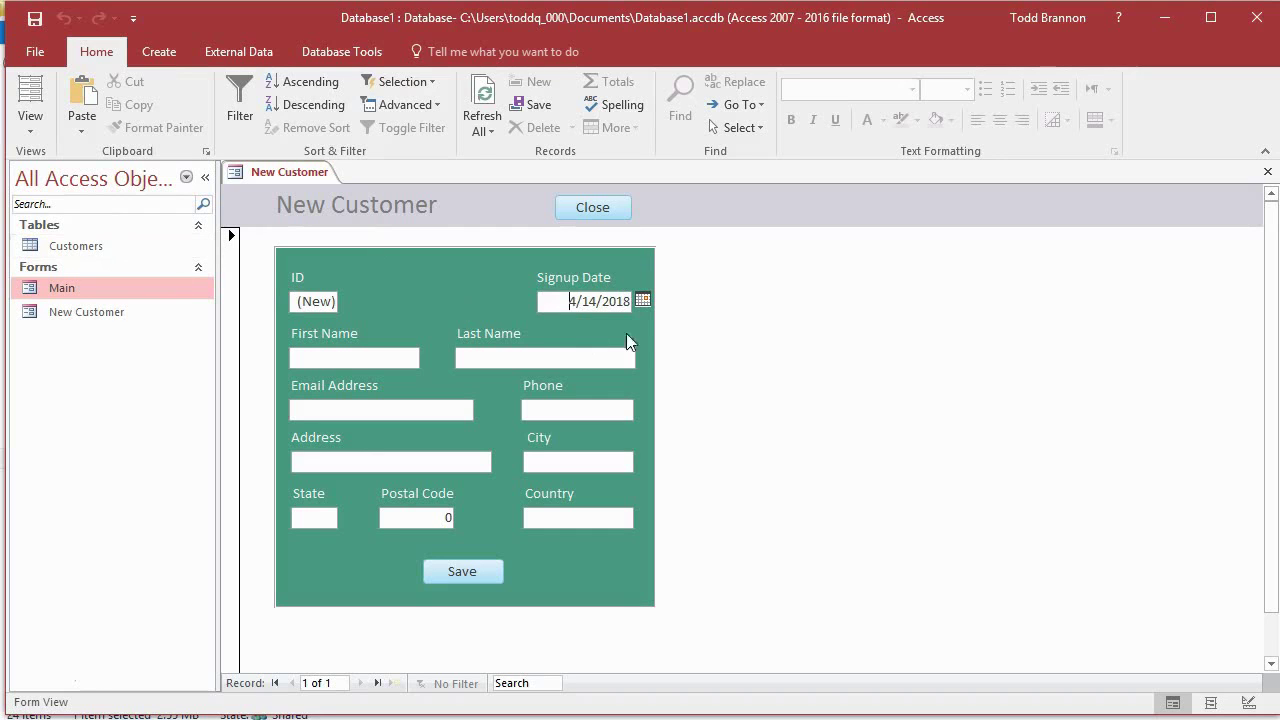
{"action": "left_click", "coordinate": [643, 300]}
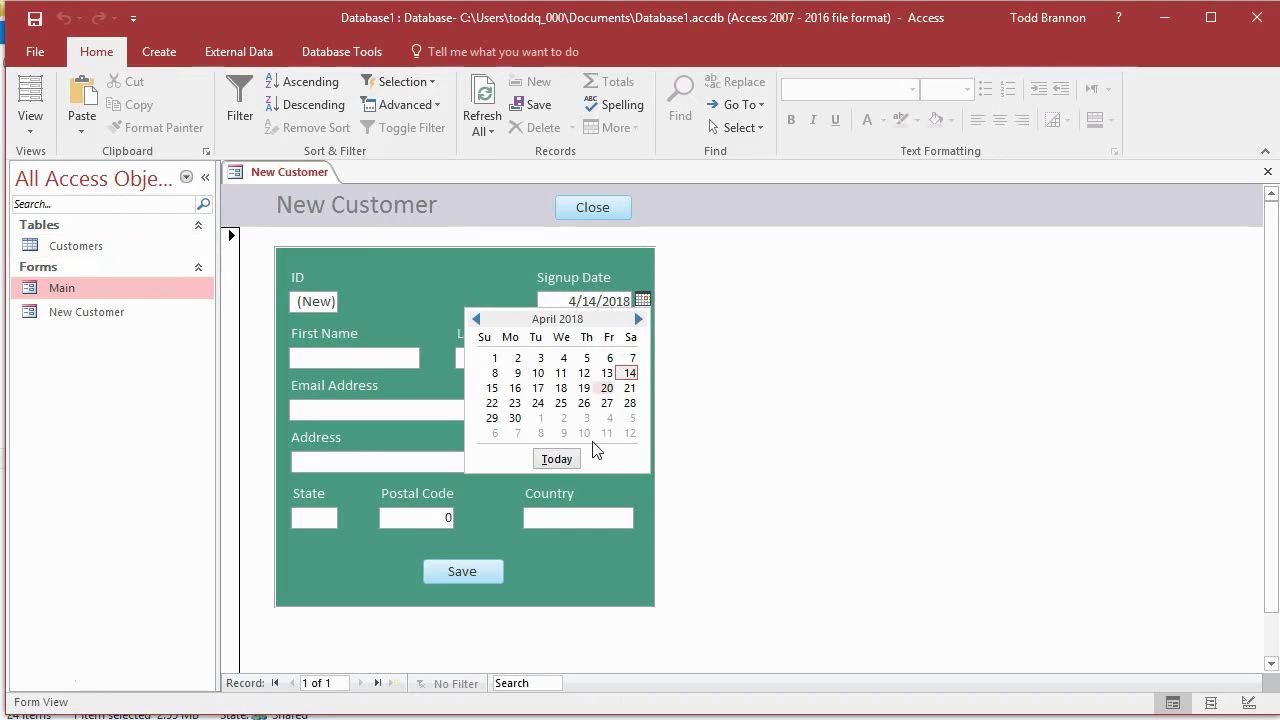
{"action": "left_click", "coordinate": [488, 265]}
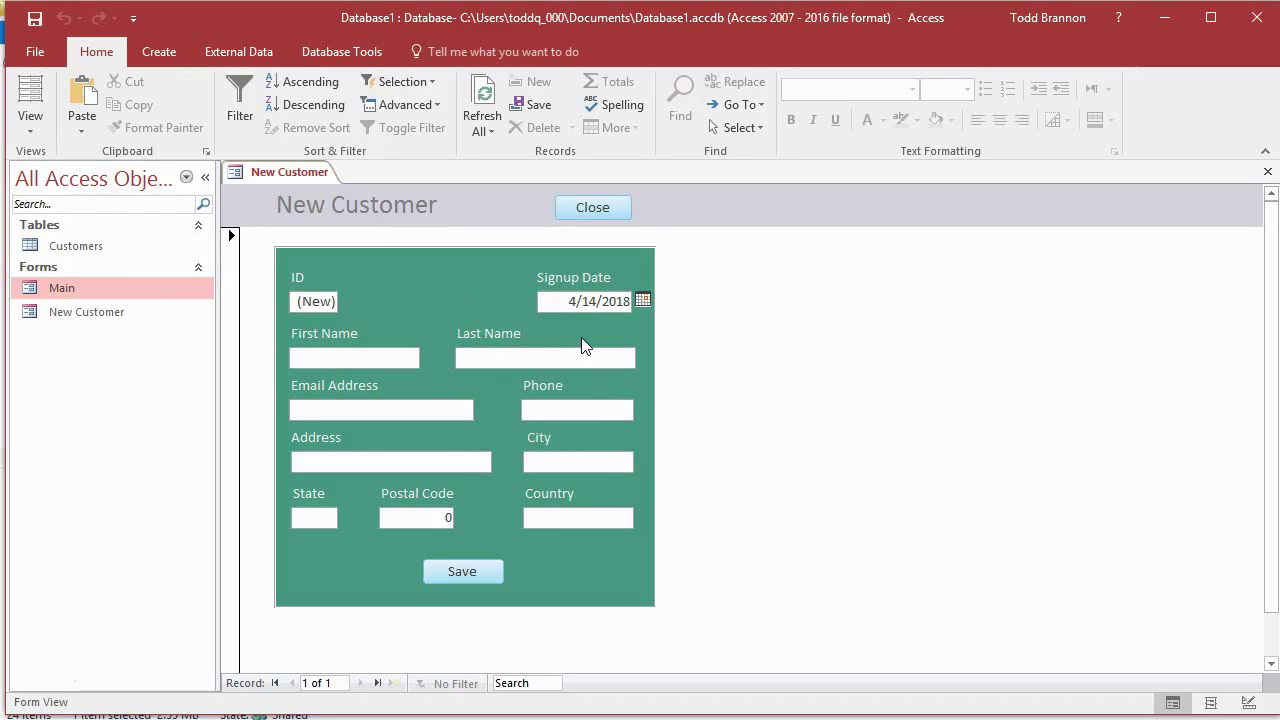
{"action": "left_click", "coordinate": [395, 353]}
{"action": "type", "text": "Todd"}
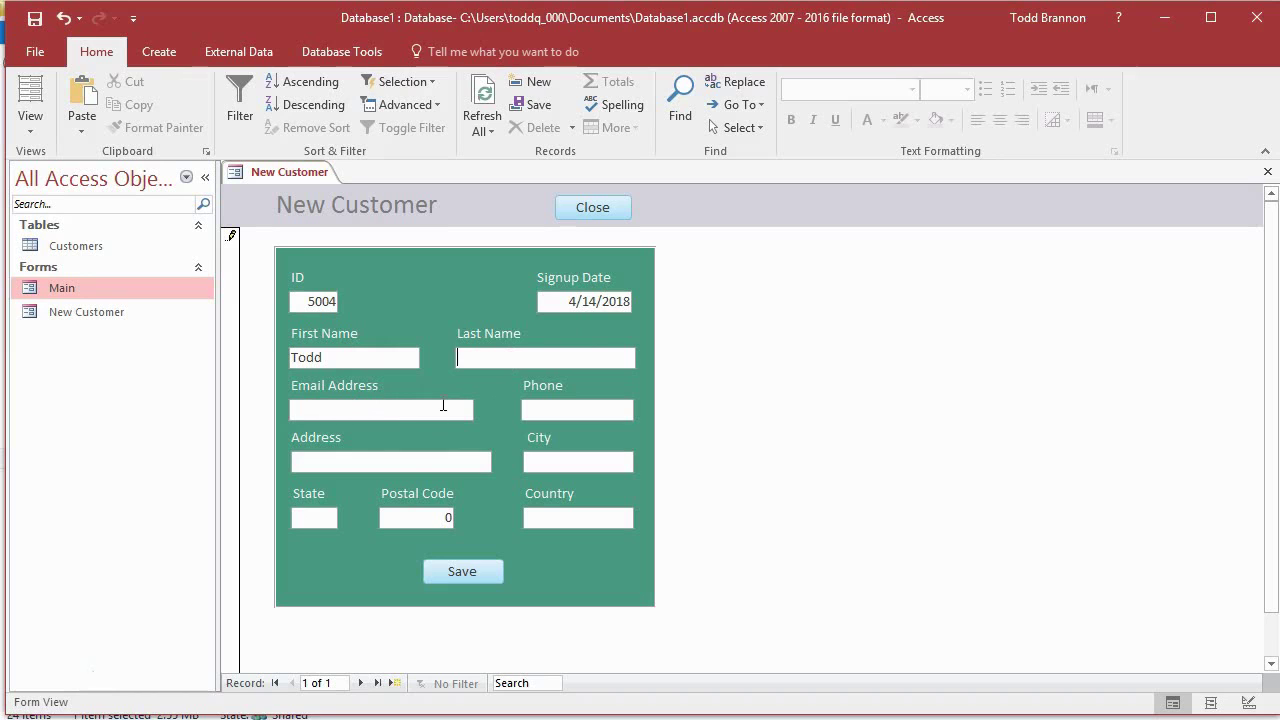
{"action": "key", "text": "shift+Return"}
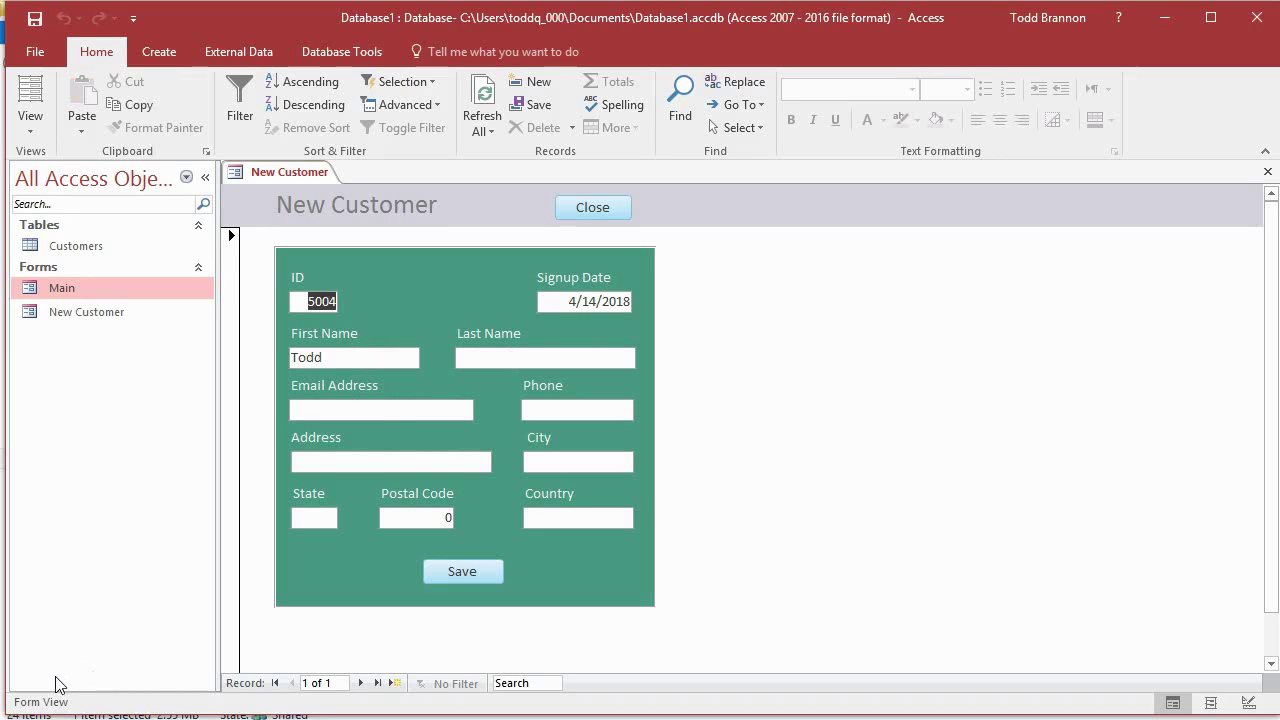
{"action": "left_click", "coordinate": [30, 125]}
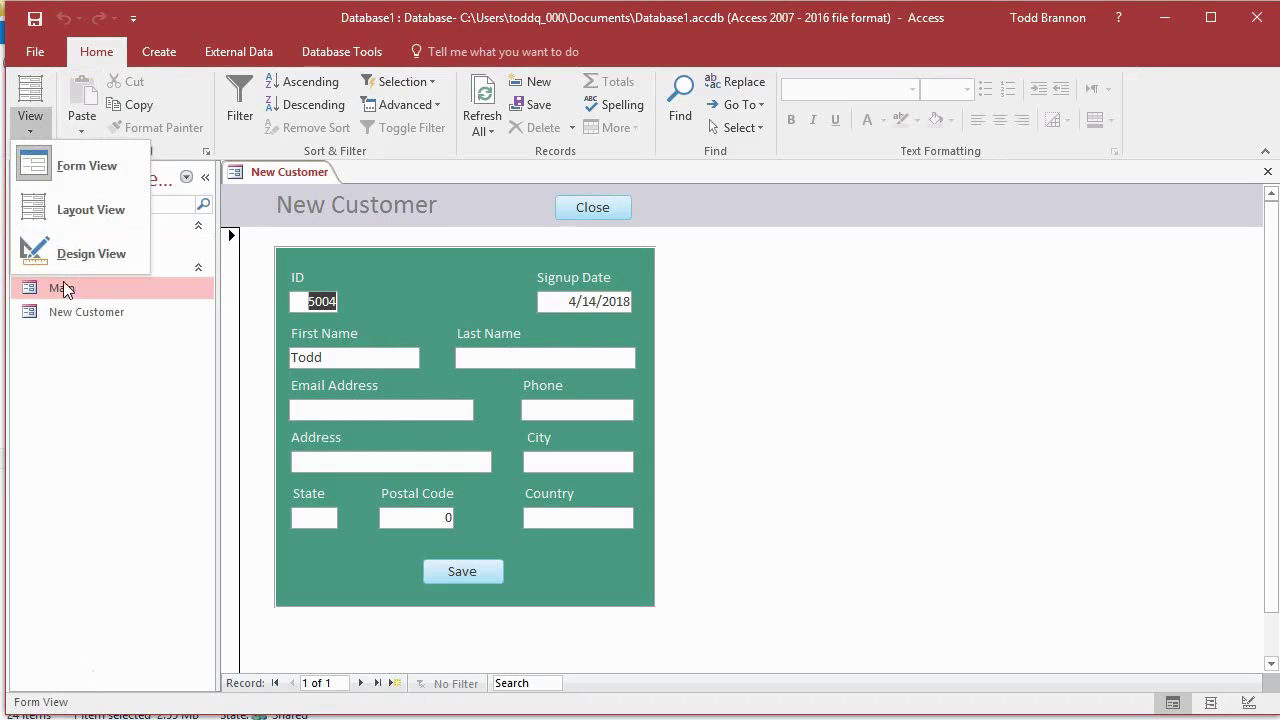
Step: Return the New Customer form to Design View and bring up its Tab Order settings
{"action": "left_click", "coordinate": [60, 248]}
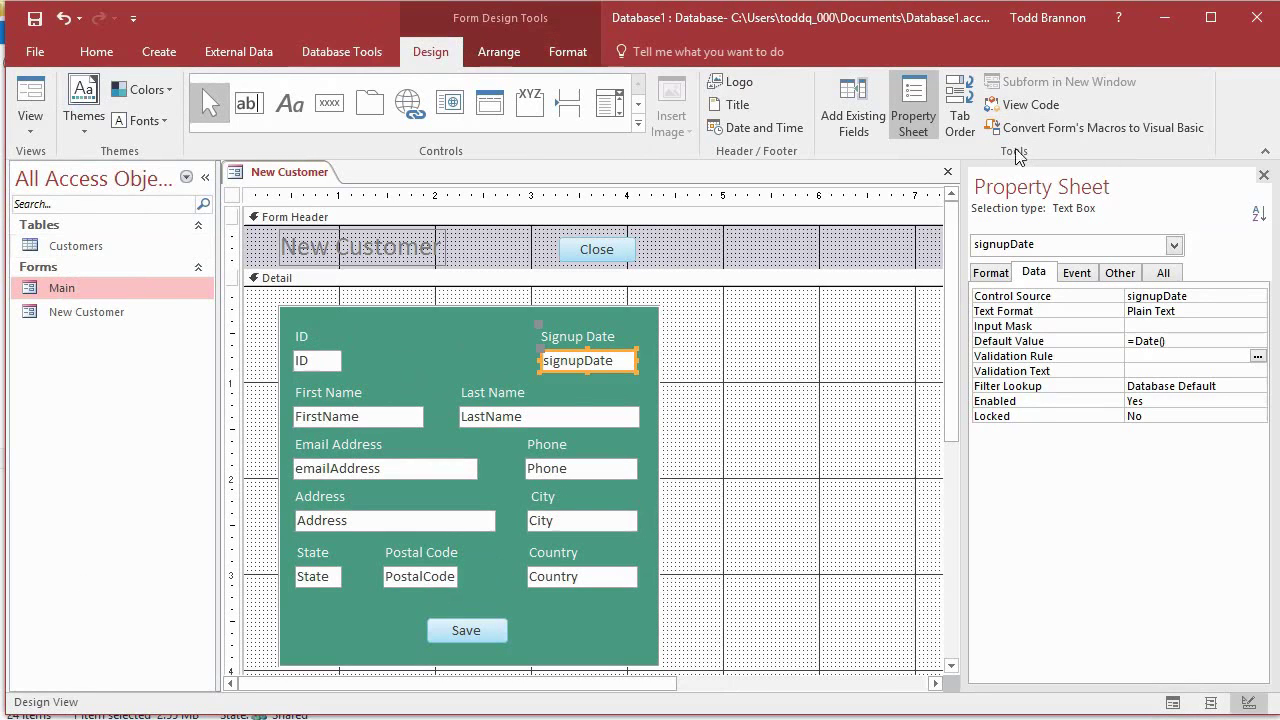
{"action": "left_click", "coordinate": [960, 115]}
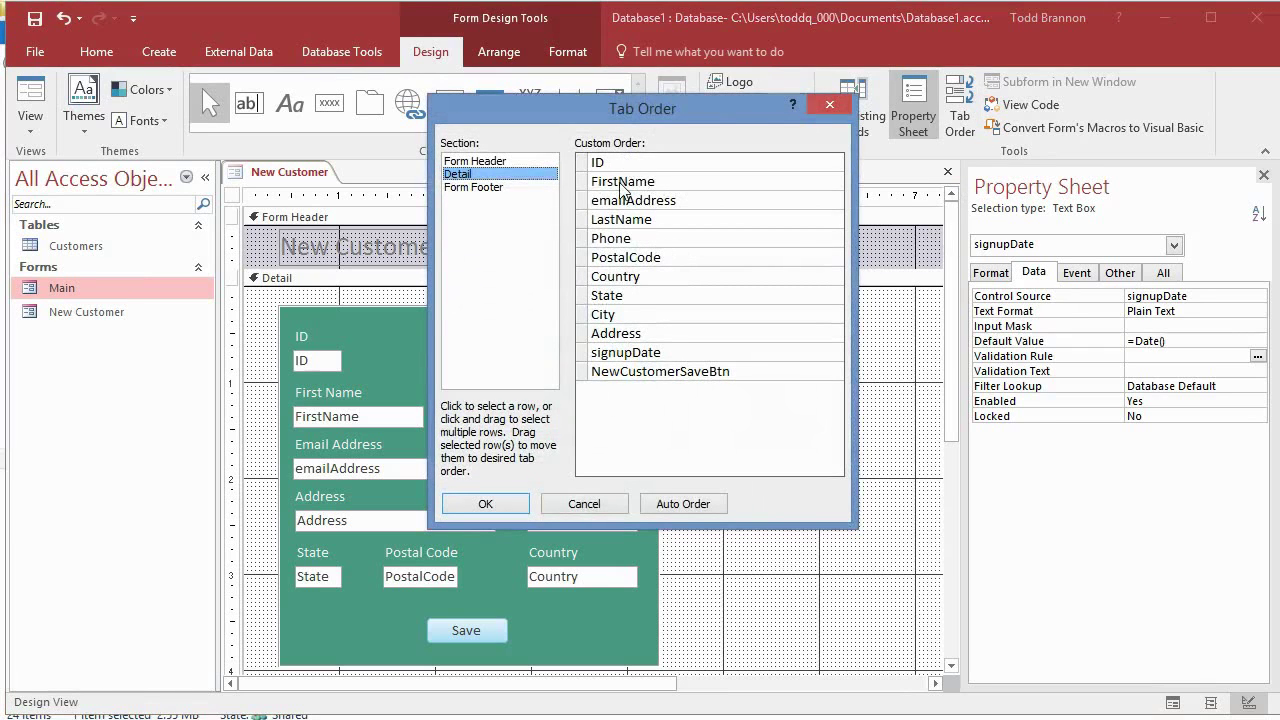
{"action": "left_click_drag", "start_coordinate": [661, 125], "coordinate": [1056, 184]}
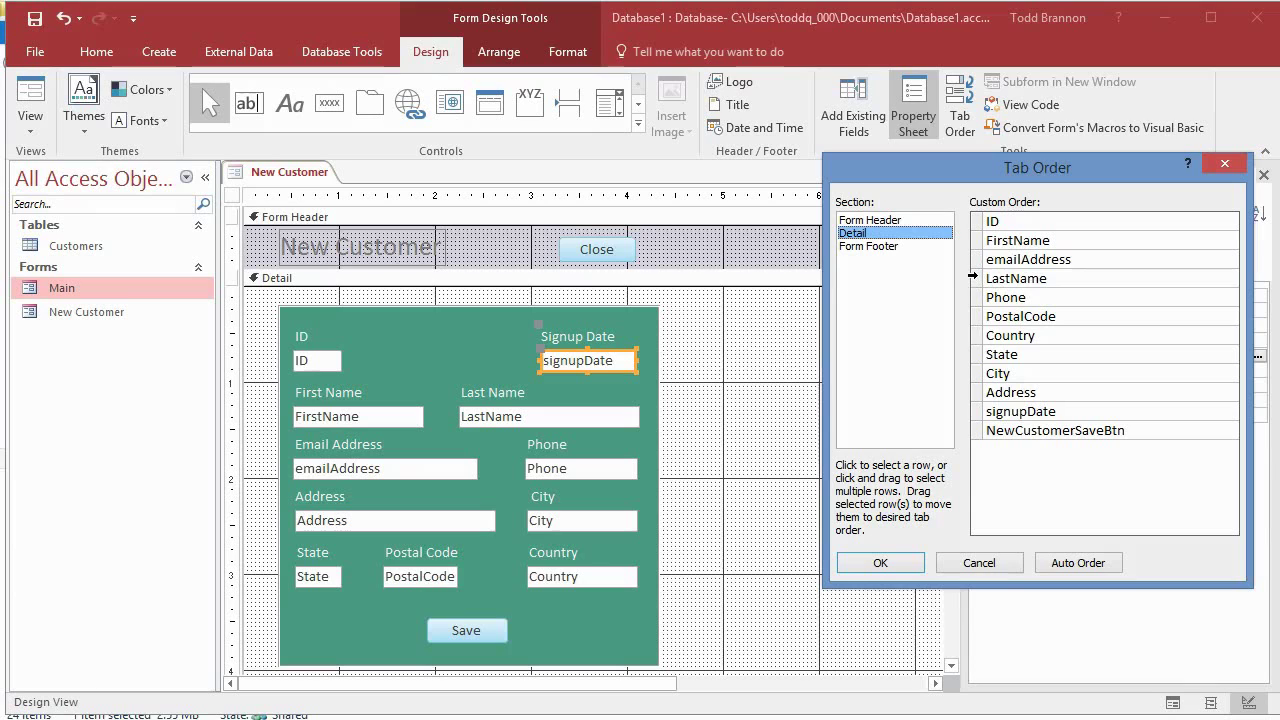
Step: Move LastName up to directly follow FirstName in the tab order
{"action": "left_click", "coordinate": [973, 277]}
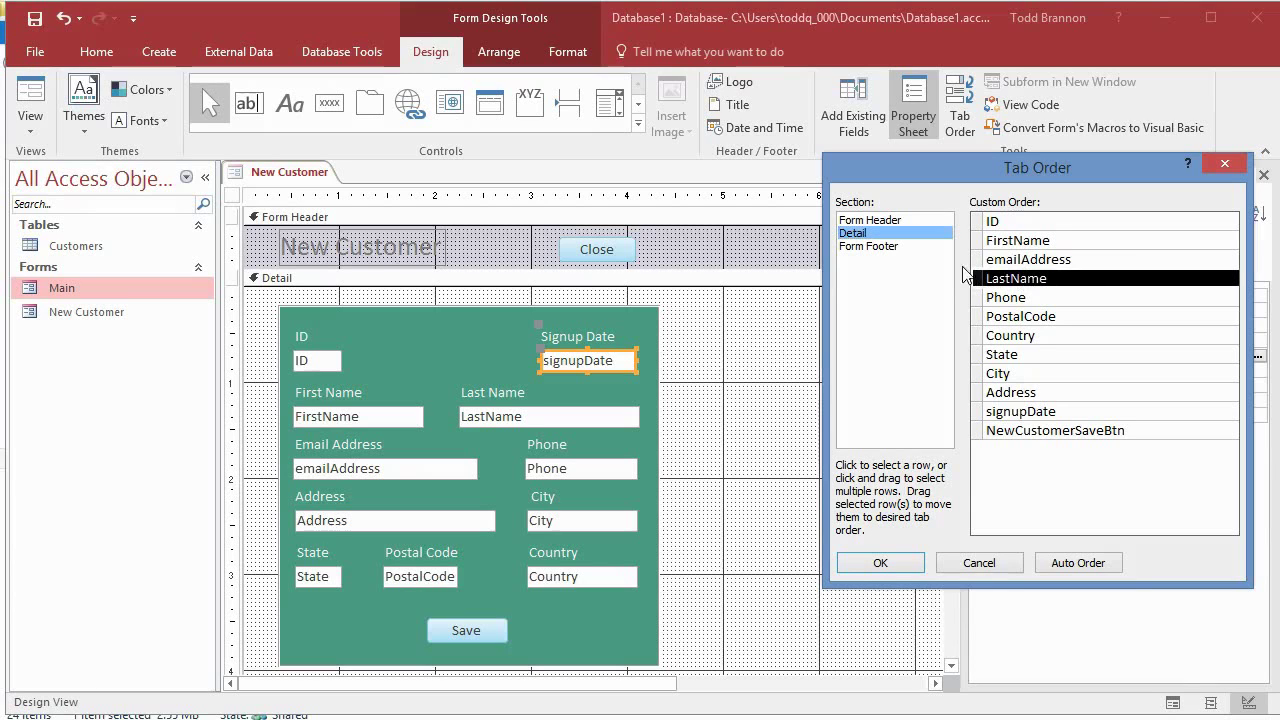
{"action": "left_click_drag", "start_coordinate": [978, 278], "coordinate": [979, 280]}
{"action": "left_click_drag", "start_coordinate": [980, 284], "coordinate": [980, 259]}
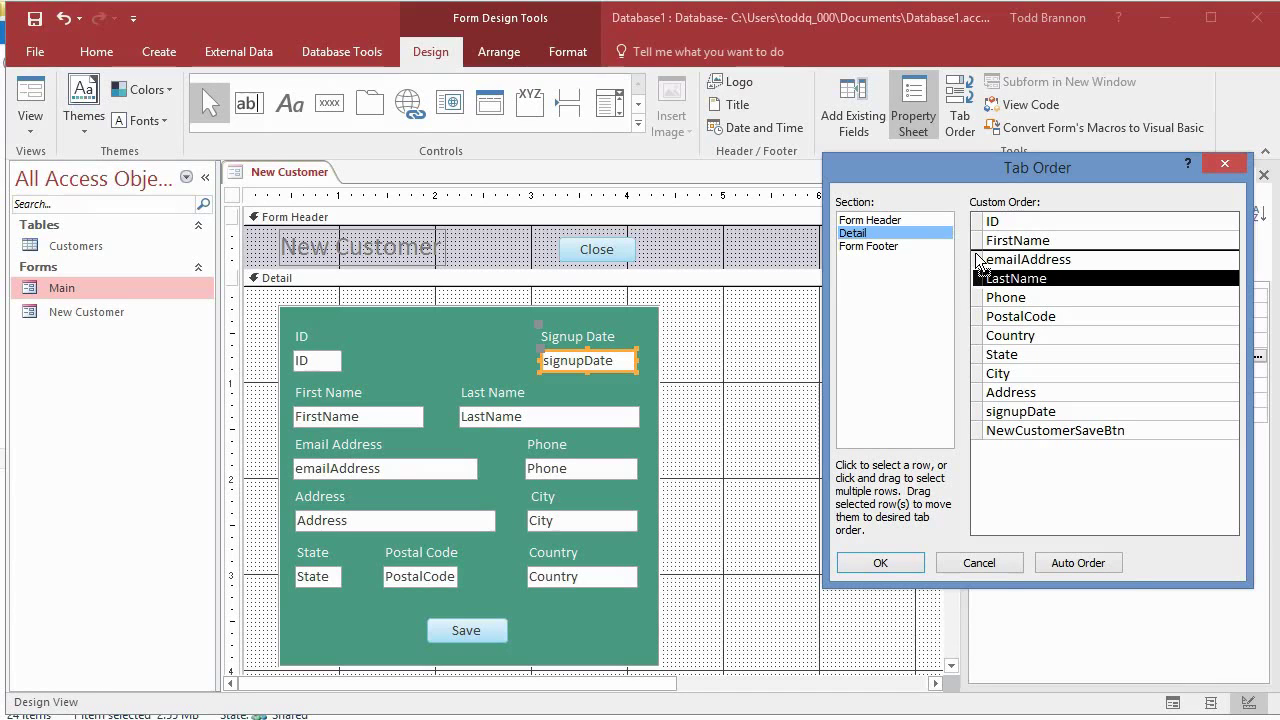
{"action": "left_click_drag", "start_coordinate": [976, 255], "coordinate": [975, 252]}
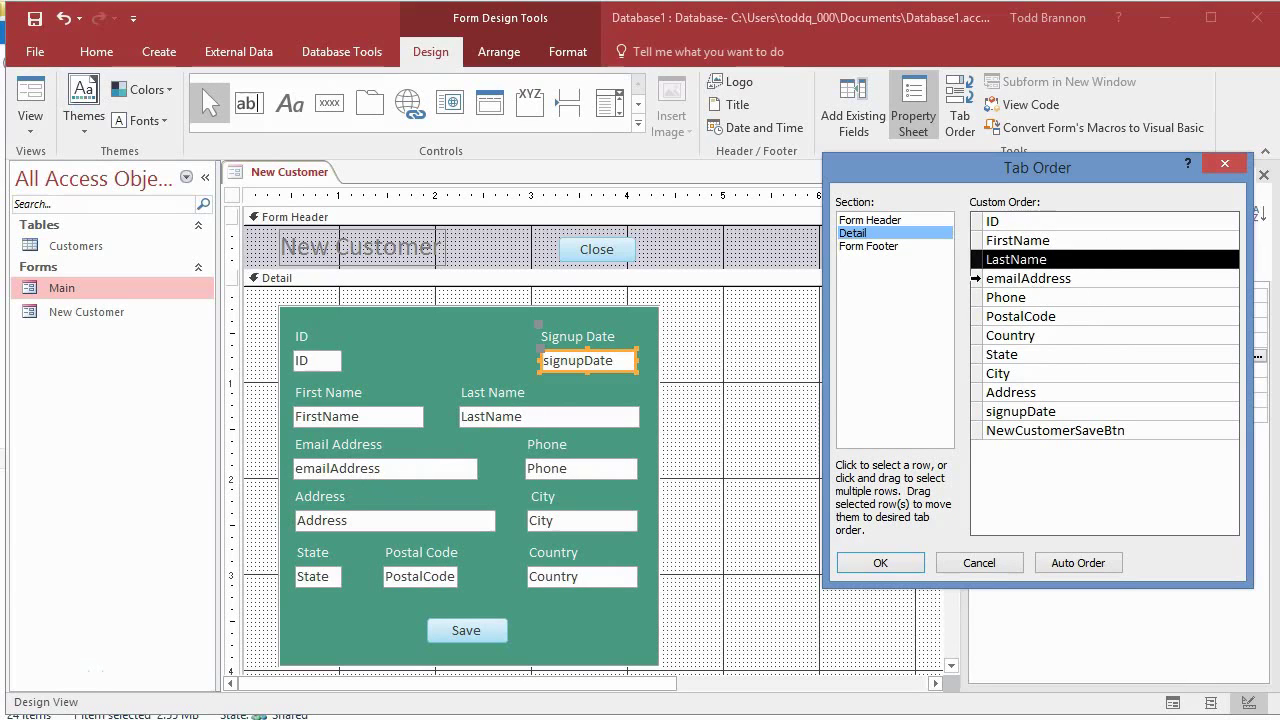
{"action": "left_click", "coordinate": [976, 278]}
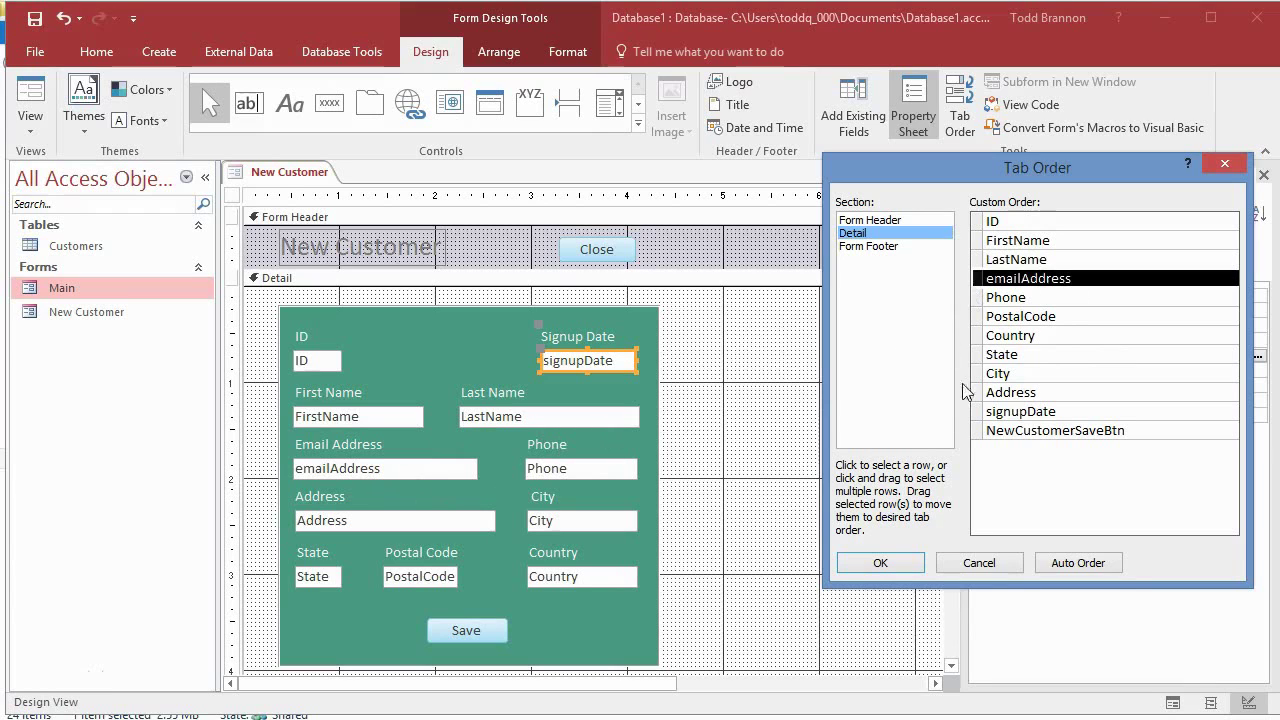
{"action": "left_click", "coordinate": [980, 298]}
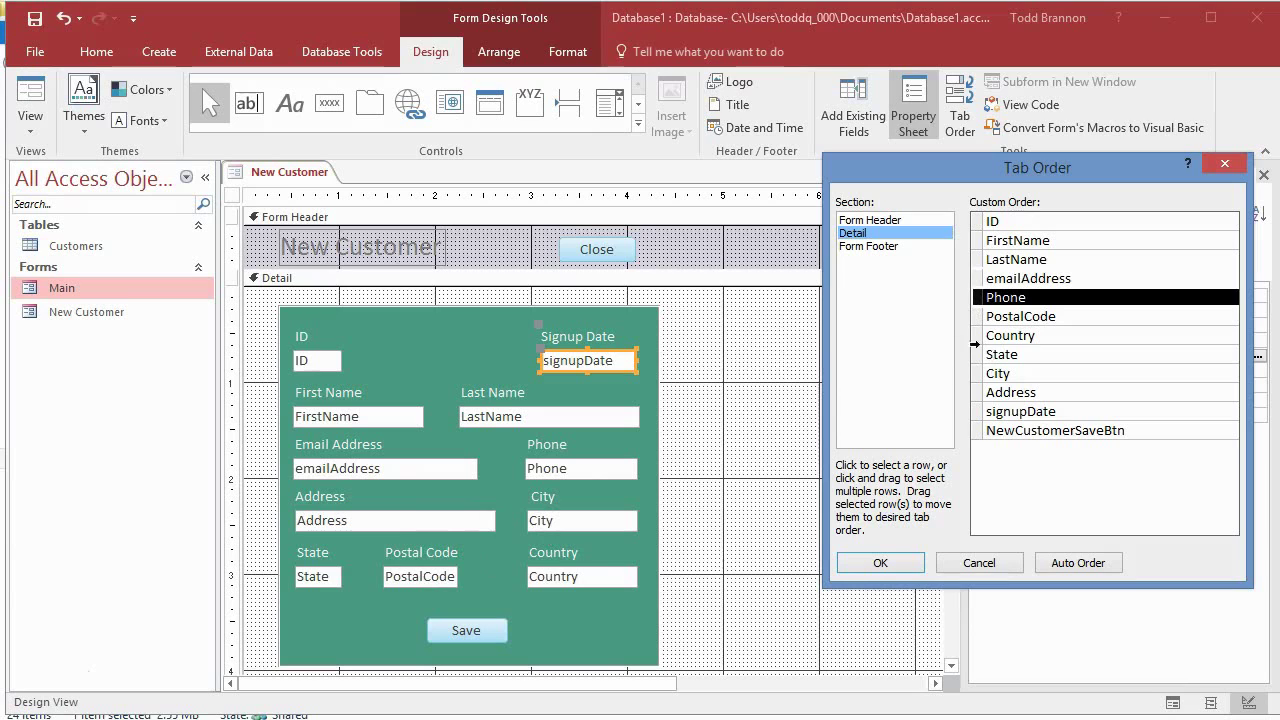
{"action": "left_click", "coordinate": [978, 392]}
Step: Place Address, City and State after Phone and signupDate after ID, then apply the tab order
{"action": "left_click_drag", "start_coordinate": [976, 393], "coordinate": [975, 324]}
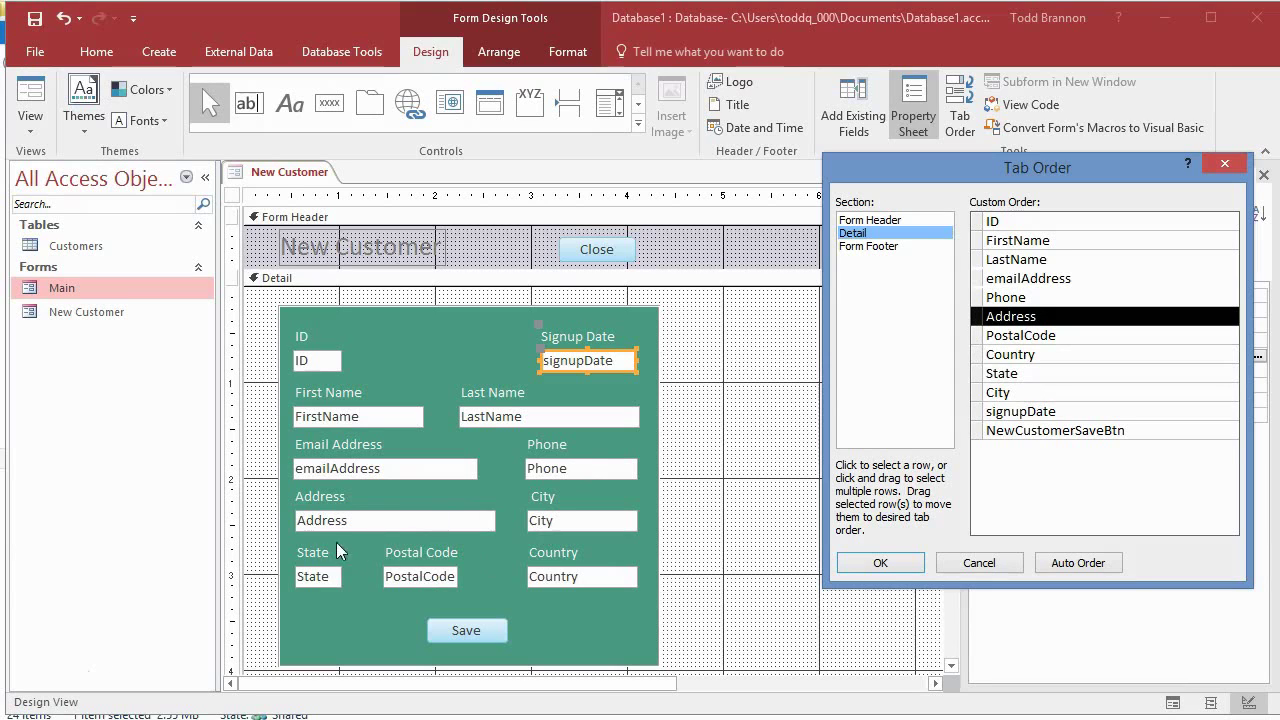
{"action": "left_click", "coordinate": [978, 397]}
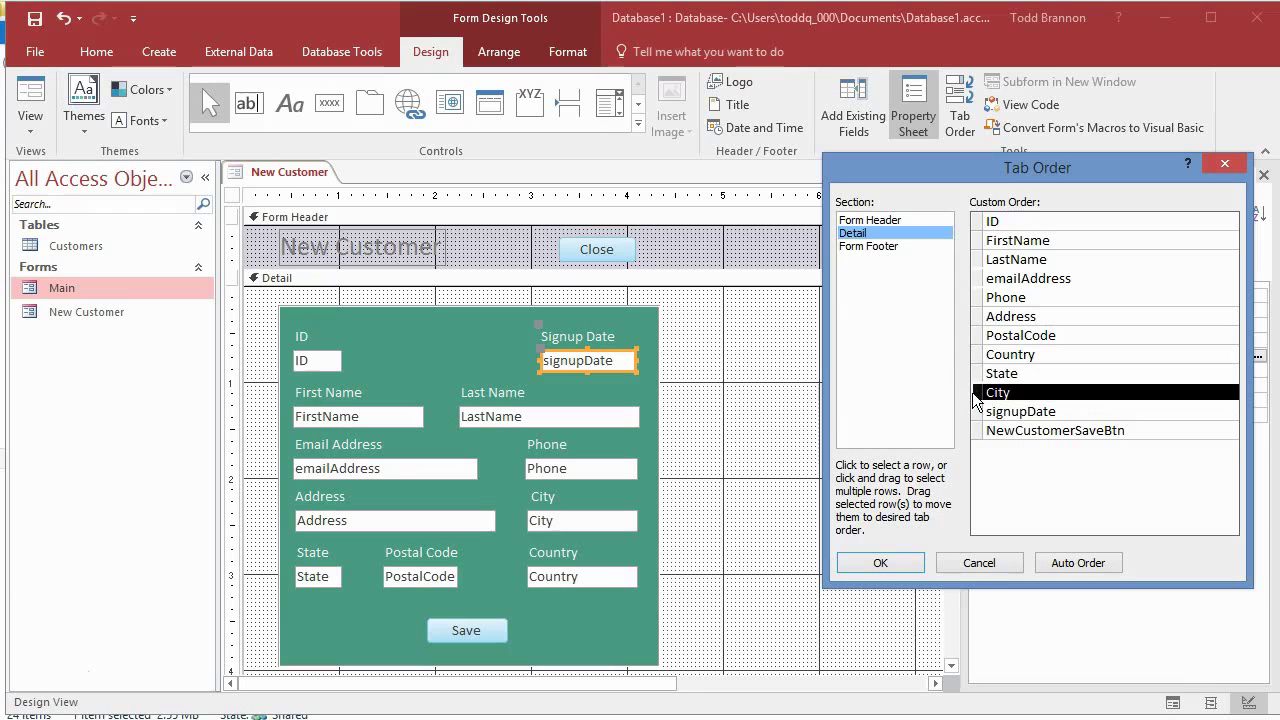
{"action": "left_click_drag", "start_coordinate": [983, 400], "coordinate": [980, 342]}
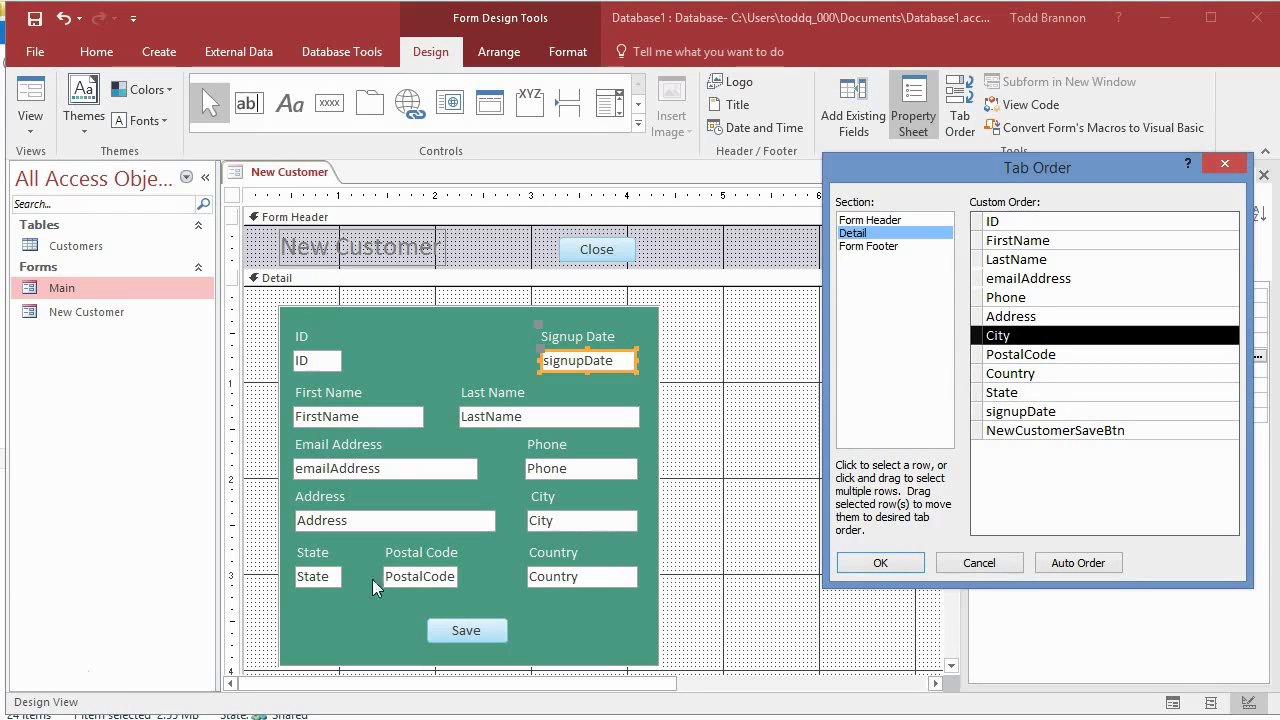
{"action": "left_click", "coordinate": [979, 394]}
{"action": "left_click_drag", "start_coordinate": [980, 392], "coordinate": [977, 350]}
{"action": "left_click_drag", "start_coordinate": [979, 401], "coordinate": [978, 356]}
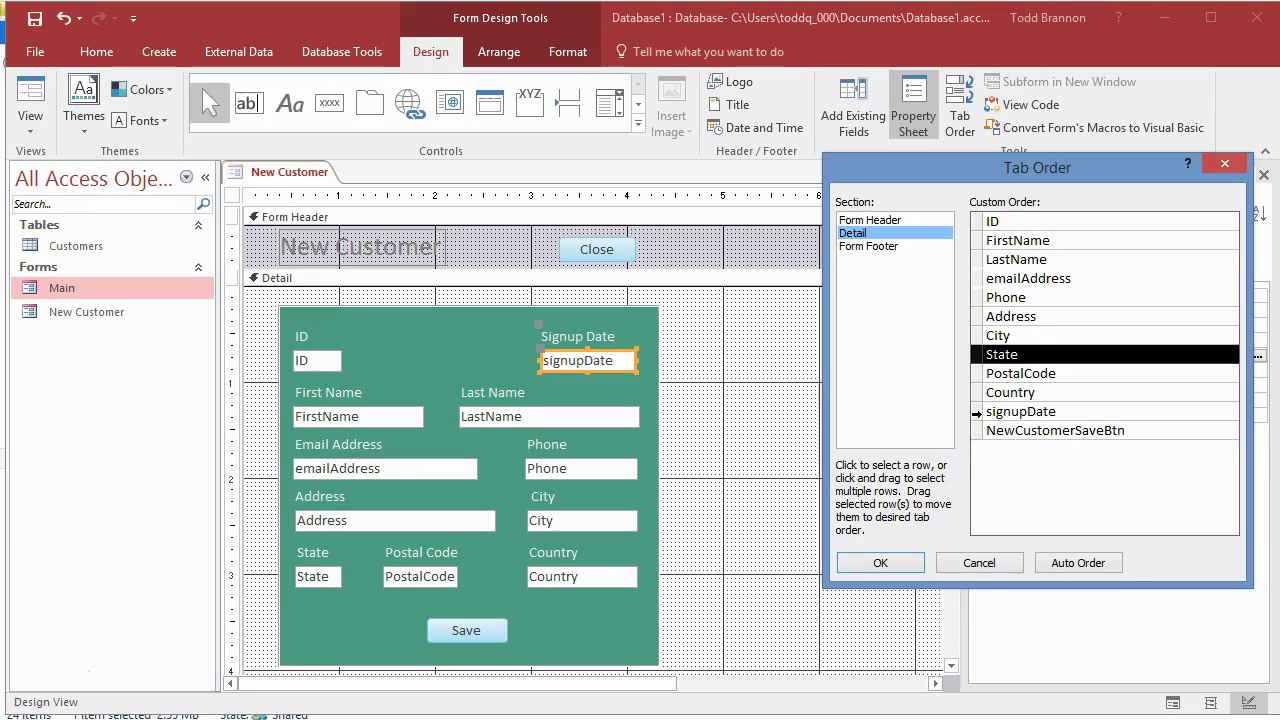
{"action": "left_click", "coordinate": [978, 411]}
{"action": "left_click_drag", "start_coordinate": [978, 416], "coordinate": [979, 243]}
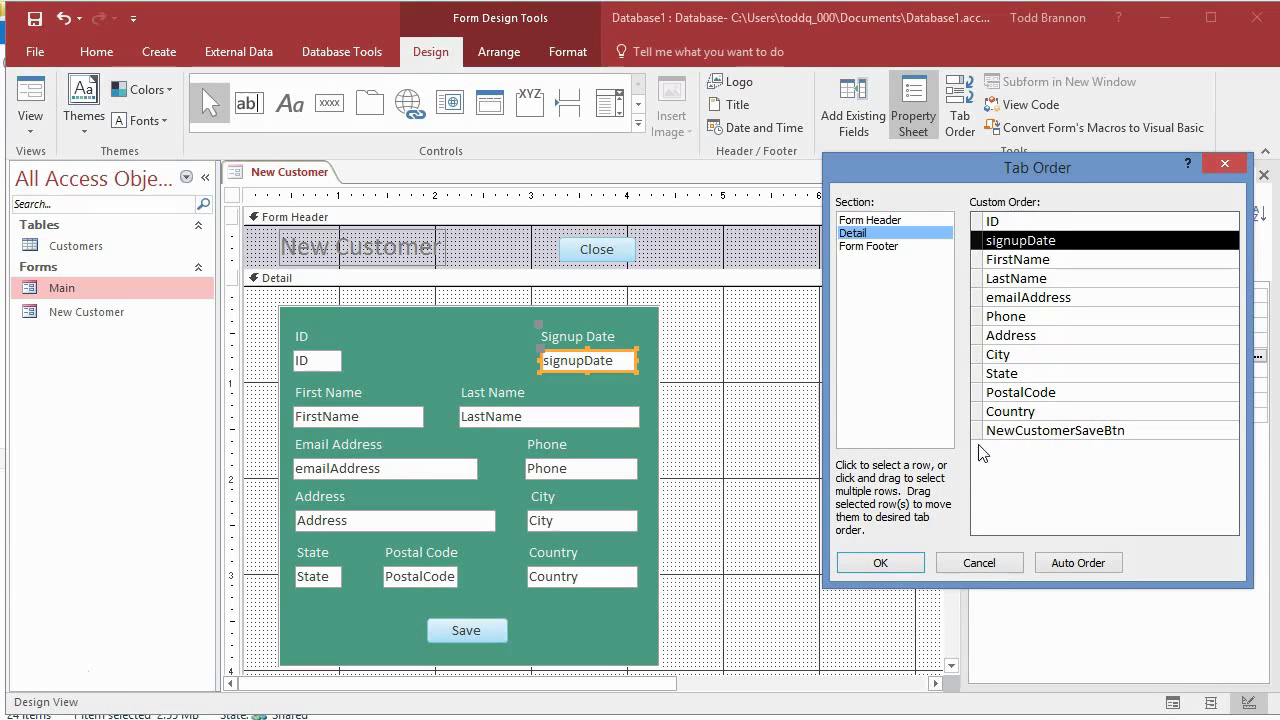
{"action": "left_click", "coordinate": [878, 563]}
Step: In Form View, re-enter the customer's first name and add the last name
{"action": "left_click", "coordinate": [20, 86]}
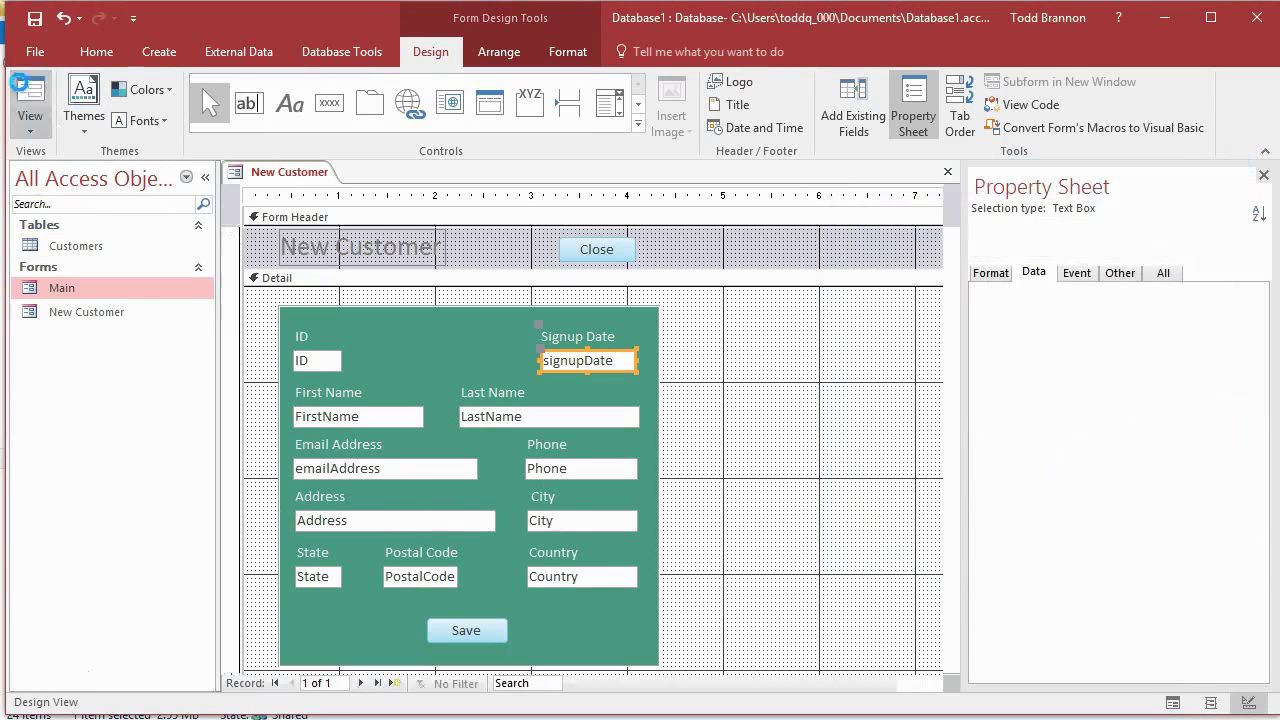
{"action": "key", "text": "Tab"}
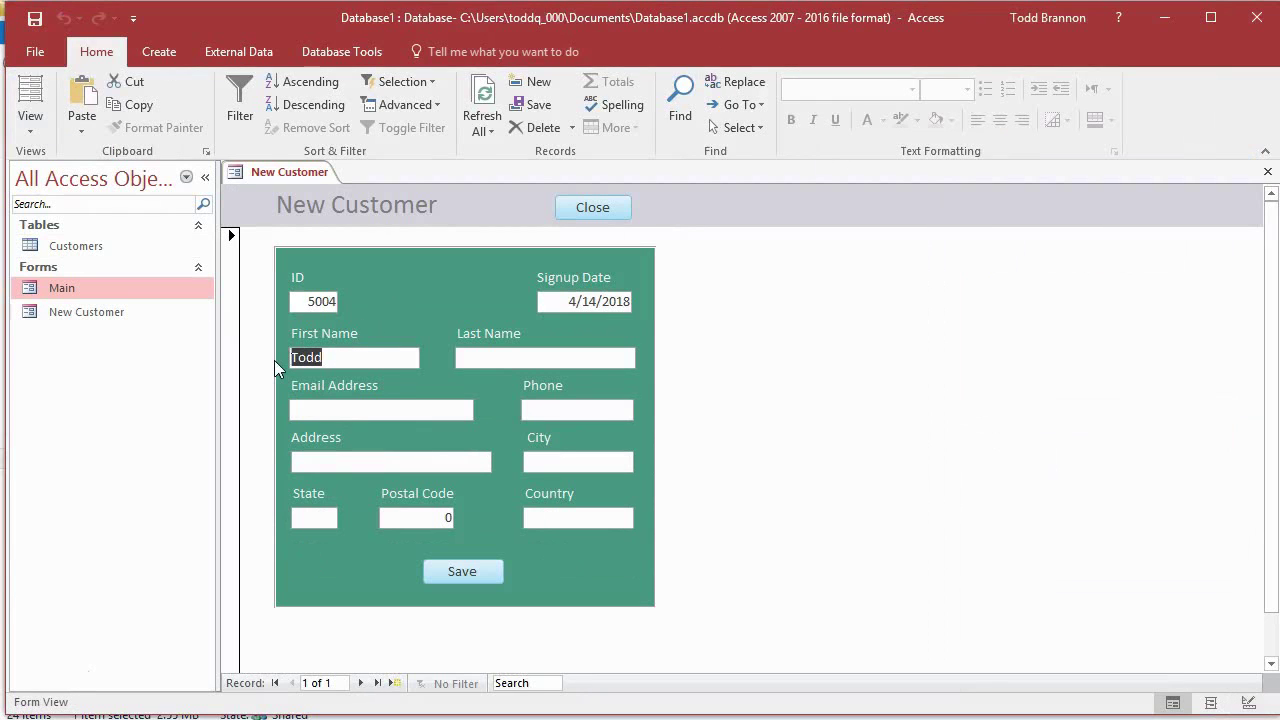
{"action": "key", "text": "Delete"}
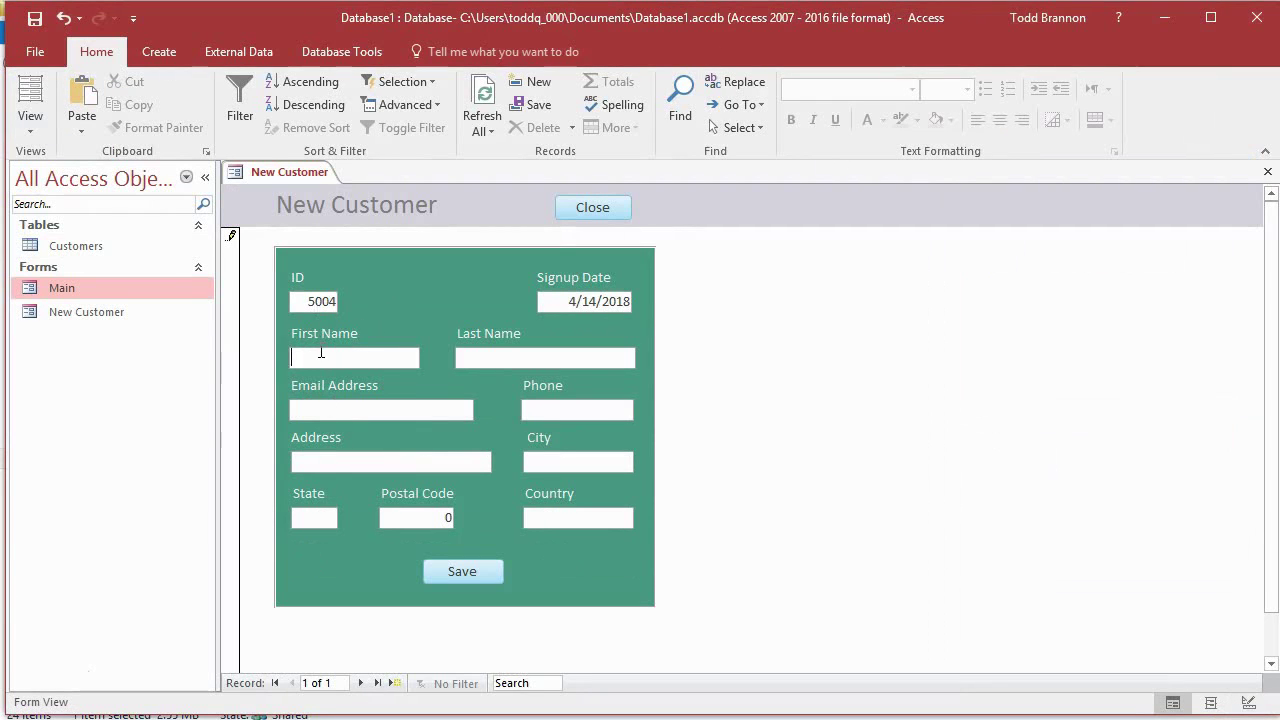
{"action": "key", "text": "Tab"}
Step: Type the street address into Email Address and a phone number into Phone
{"action": "key", "text": "Tab"}
{"action": "type", "text": "123 Ma"}
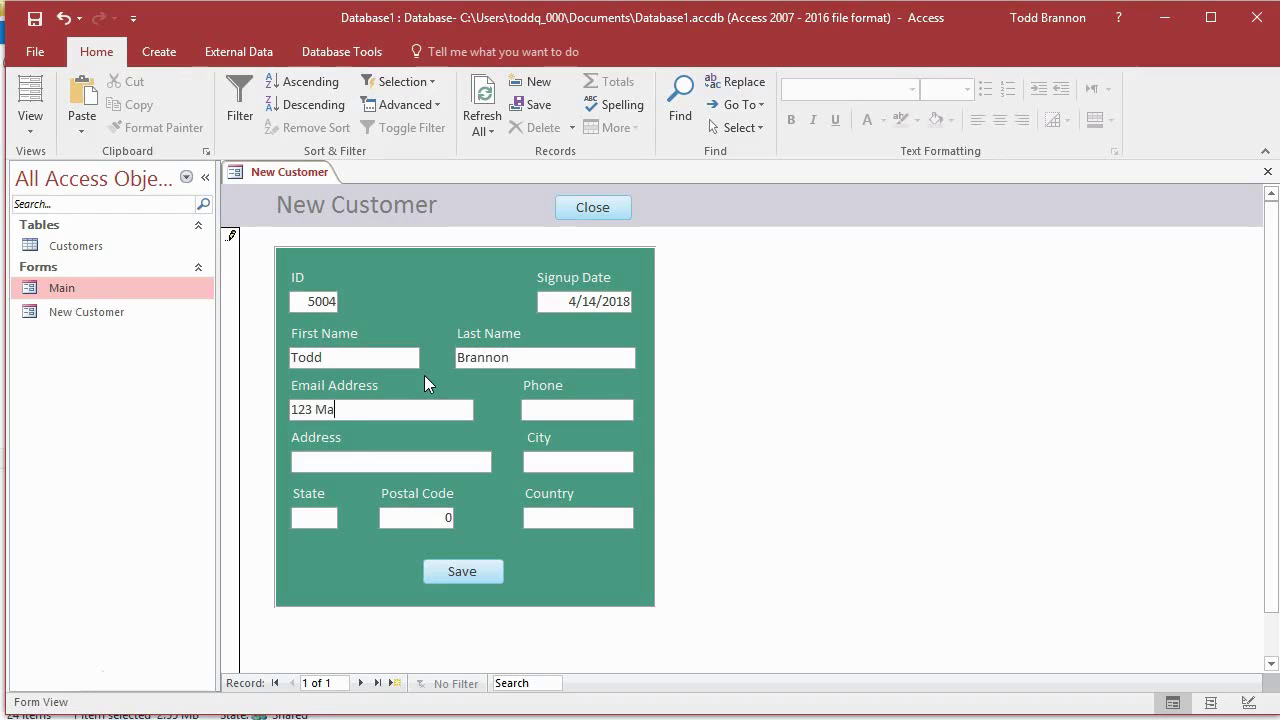
{"action": "type", "text": "in"}
{"action": "key", "text": "Tab"}
{"action": "type", "text": "123) "}
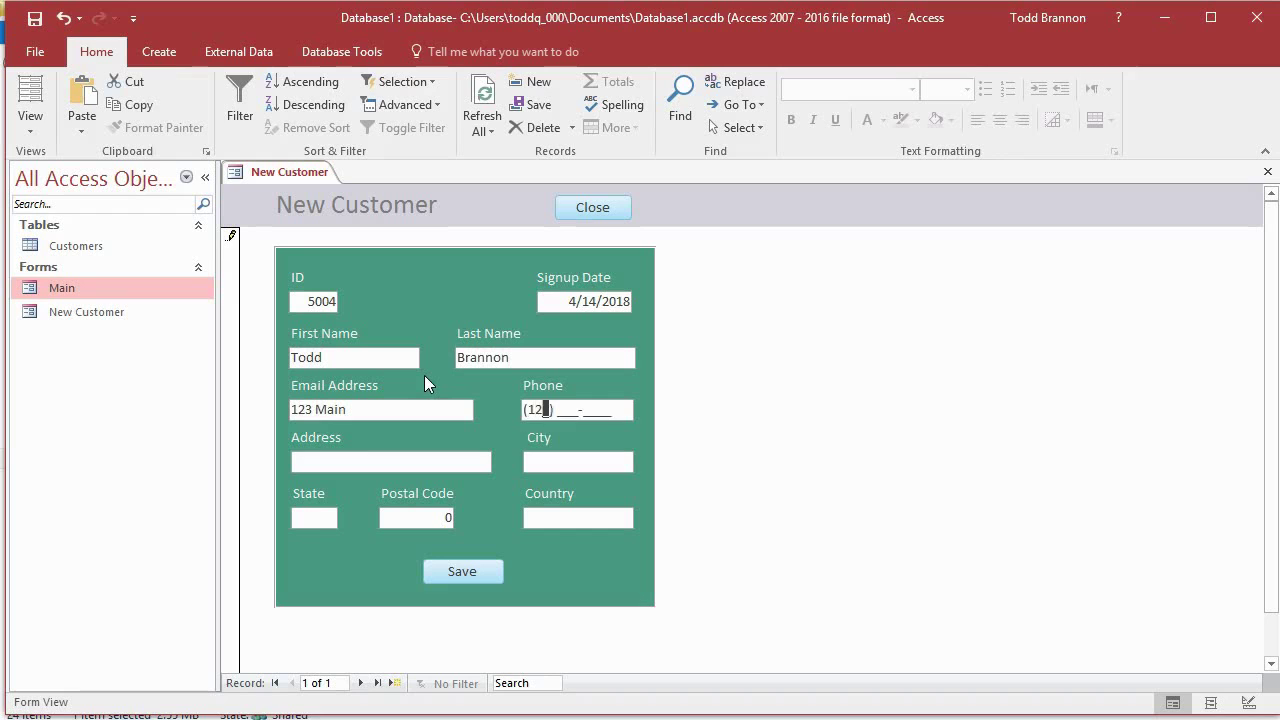
{"action": "type", "text": "456-"}
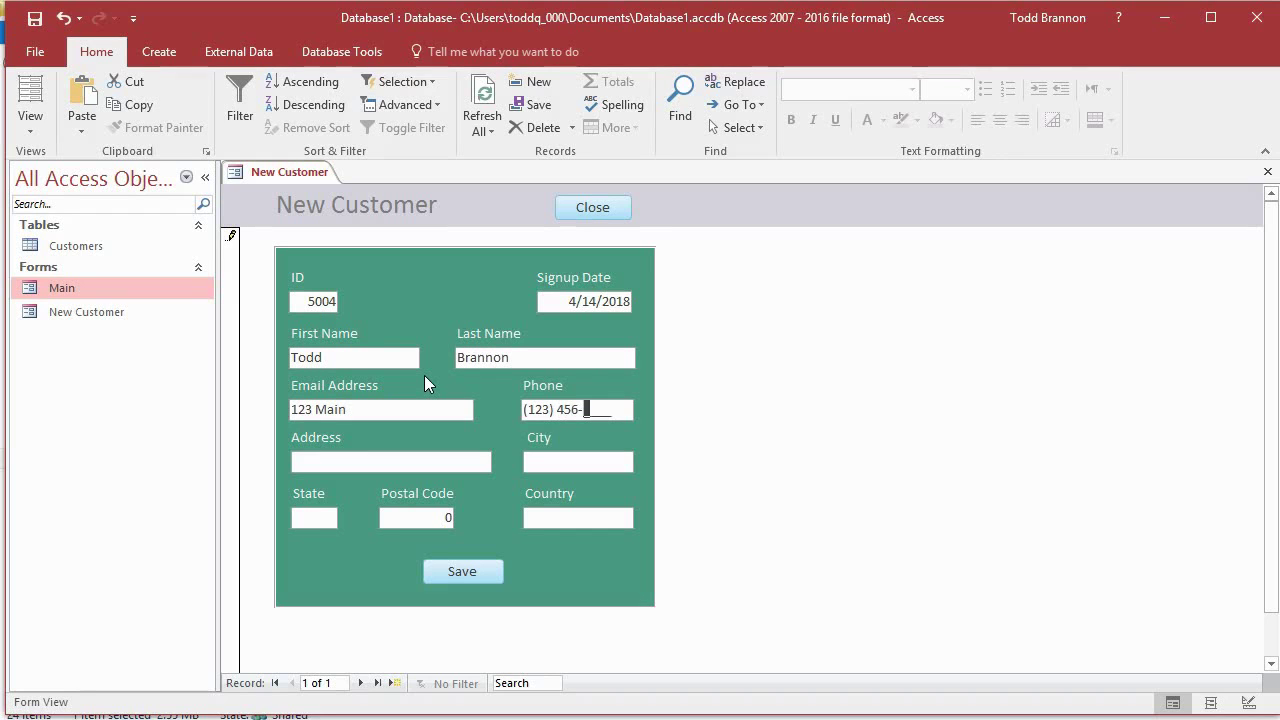
{"action": "type", "text": "7890"}
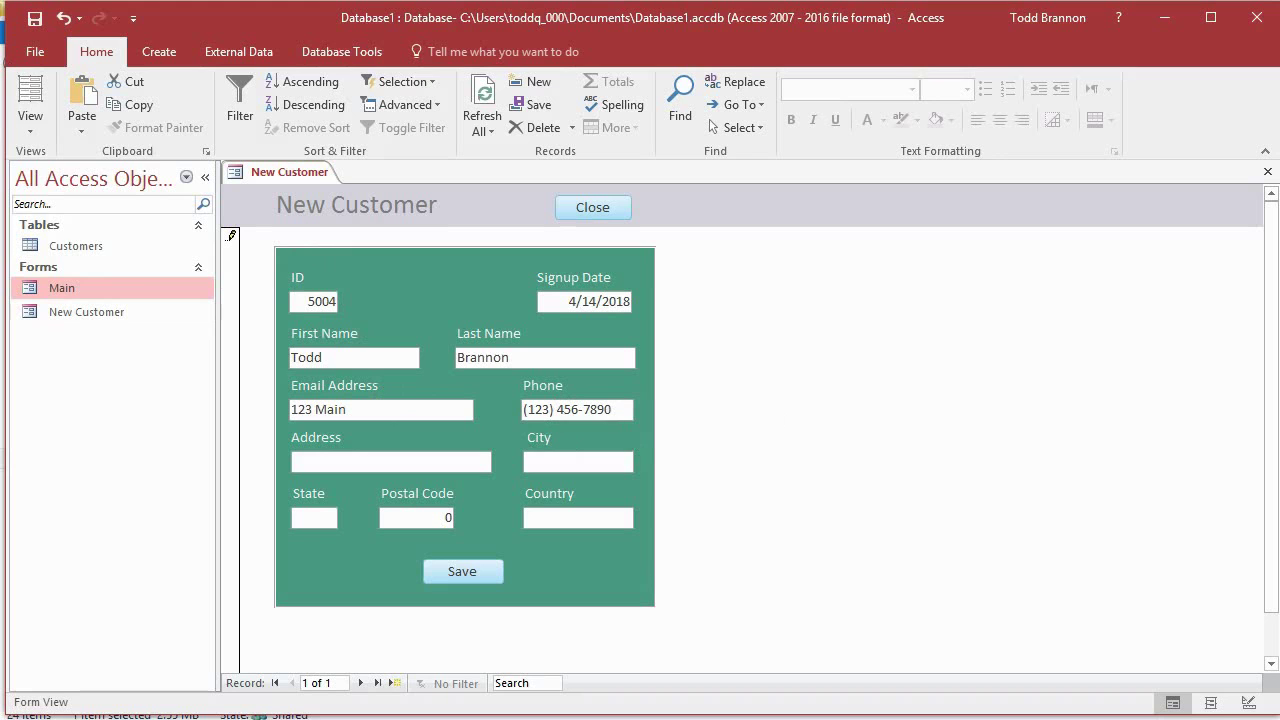
Step: In Design View, give the Phone box the phone-number input mask via the Input Mask Wizard
{"action": "left_click", "coordinate": [30, 124]}
{"action": "left_click", "coordinate": [95, 254]}
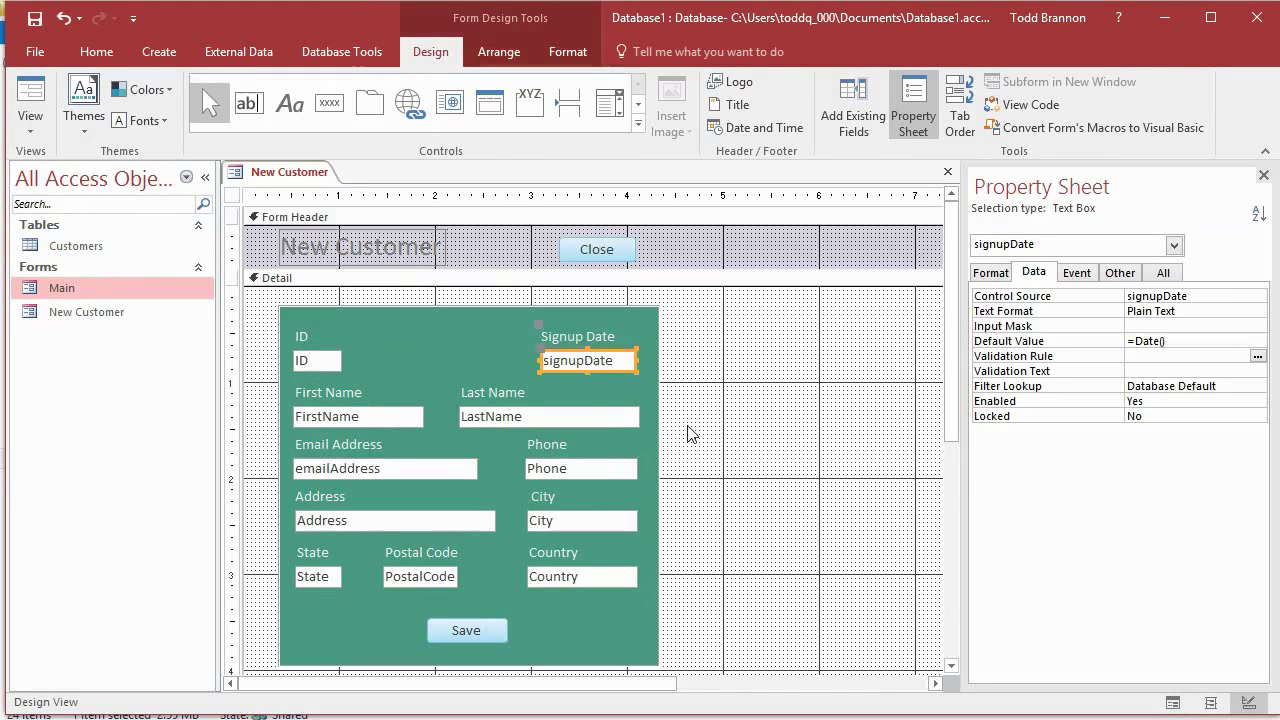
{"action": "left_click", "coordinate": [632, 470]}
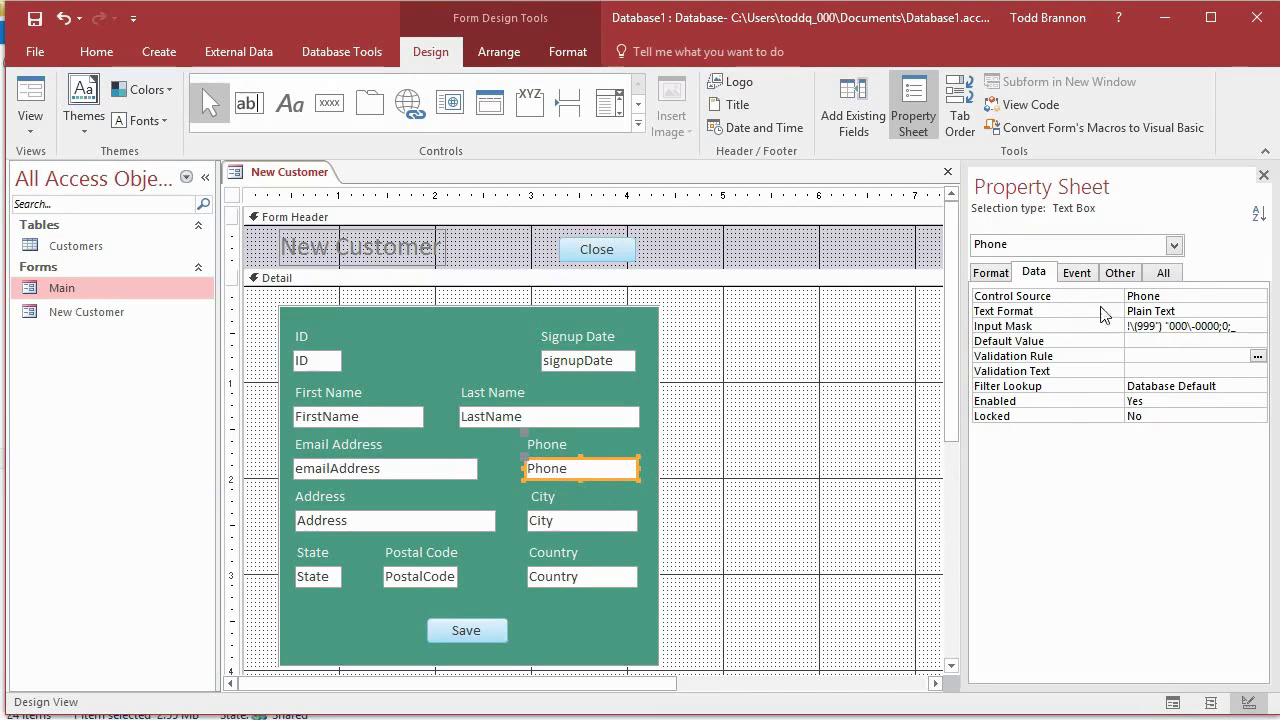
{"action": "left_click", "coordinate": [1243, 340]}
{"action": "left_click", "coordinate": [1250, 327]}
{"action": "left_click", "coordinate": [1256, 327]}
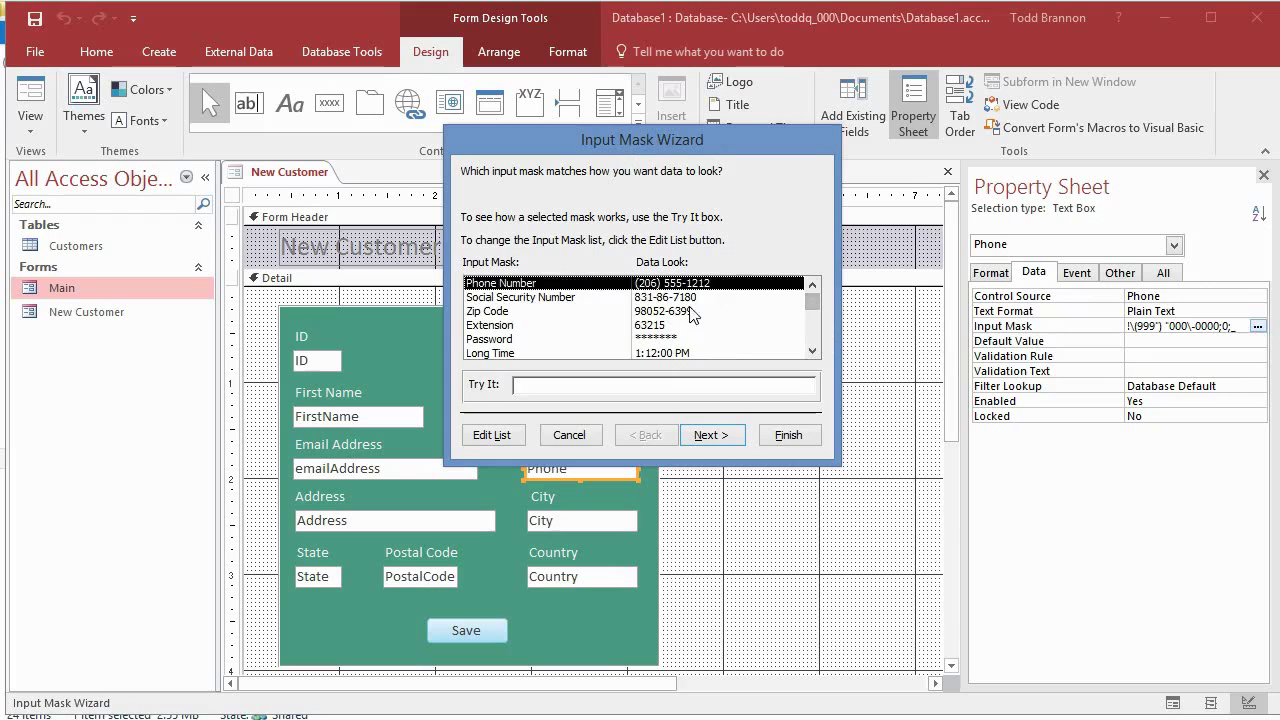
{"action": "left_click_drag", "start_coordinate": [810, 304], "coordinate": [826, 346]}
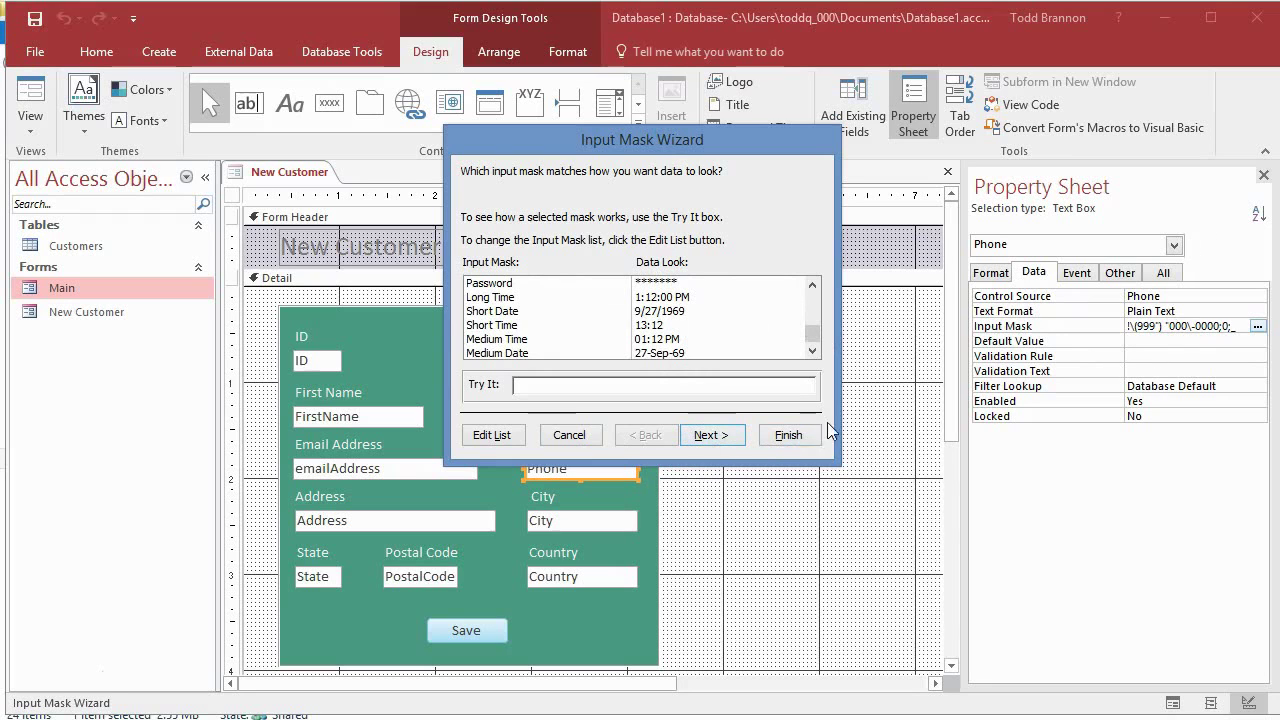
{"action": "left_click", "coordinate": [788, 436]}
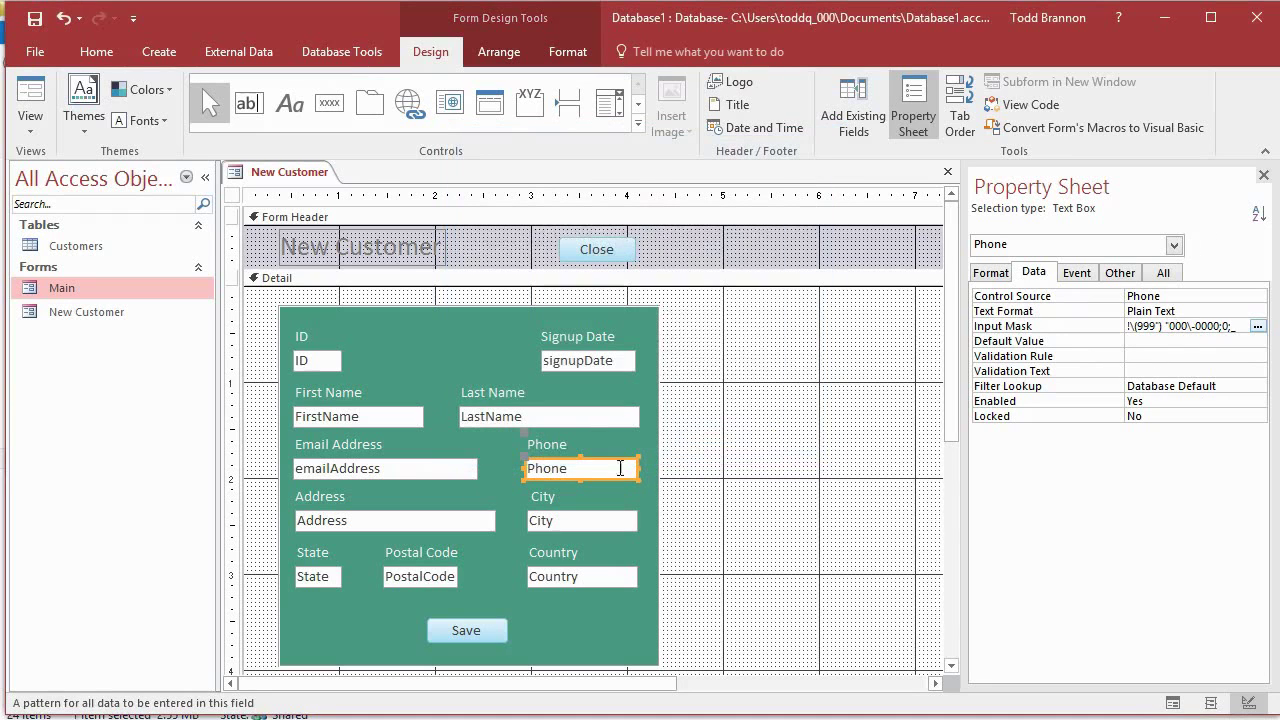
Step: In Form View, replace the Email Address entry with the customer's e-mail
{"action": "left_click", "coordinate": [30, 102]}
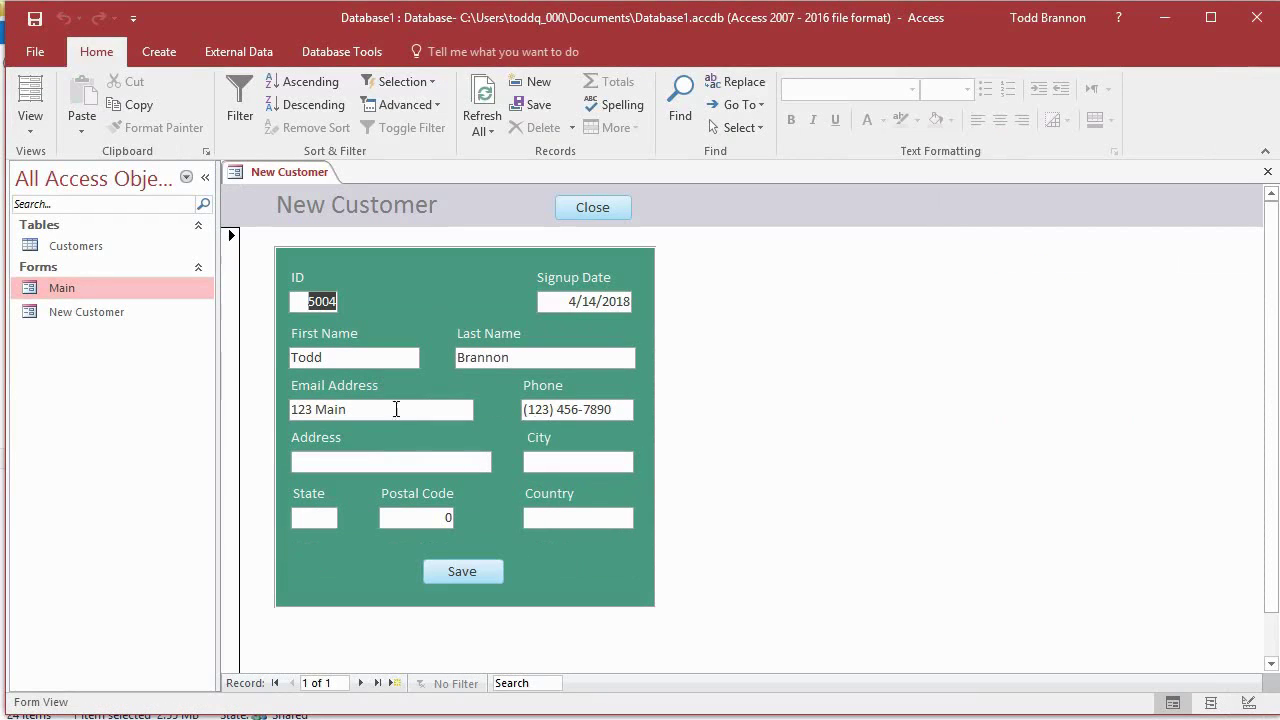
{"action": "left_click", "coordinate": [346, 457]}
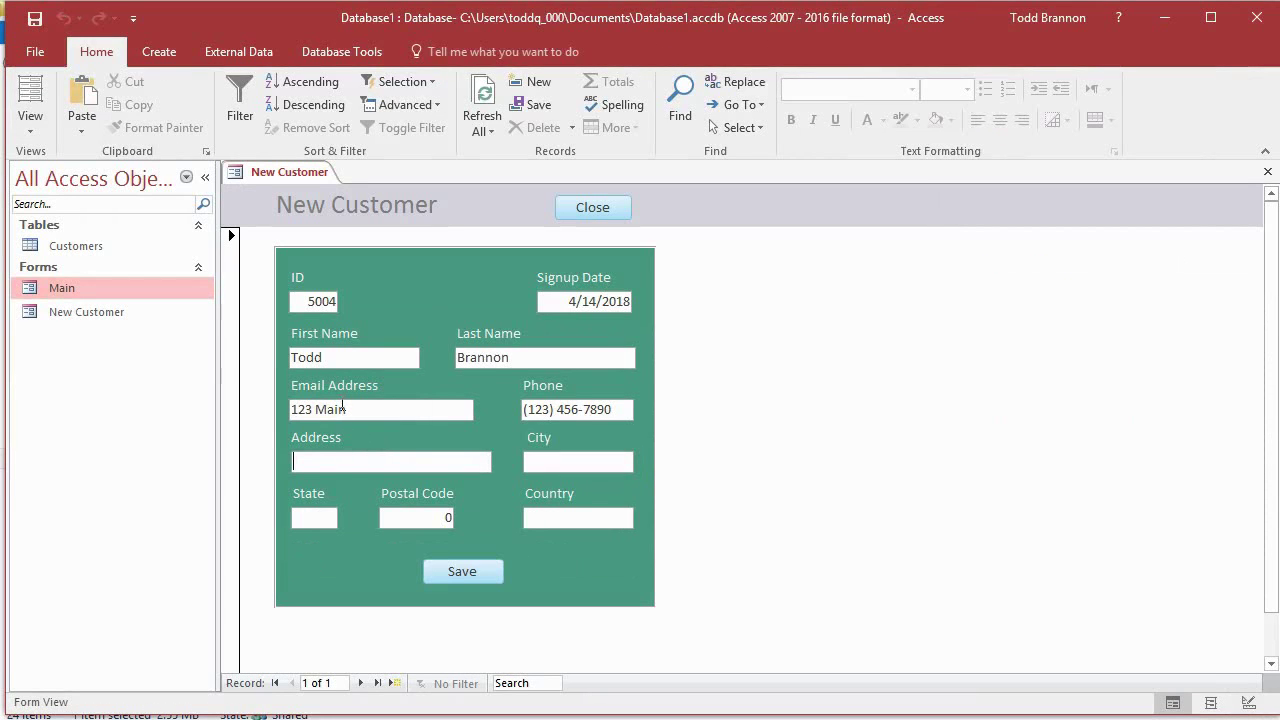
{"action": "left_click_drag", "start_coordinate": [346, 408], "coordinate": [169, 403]}
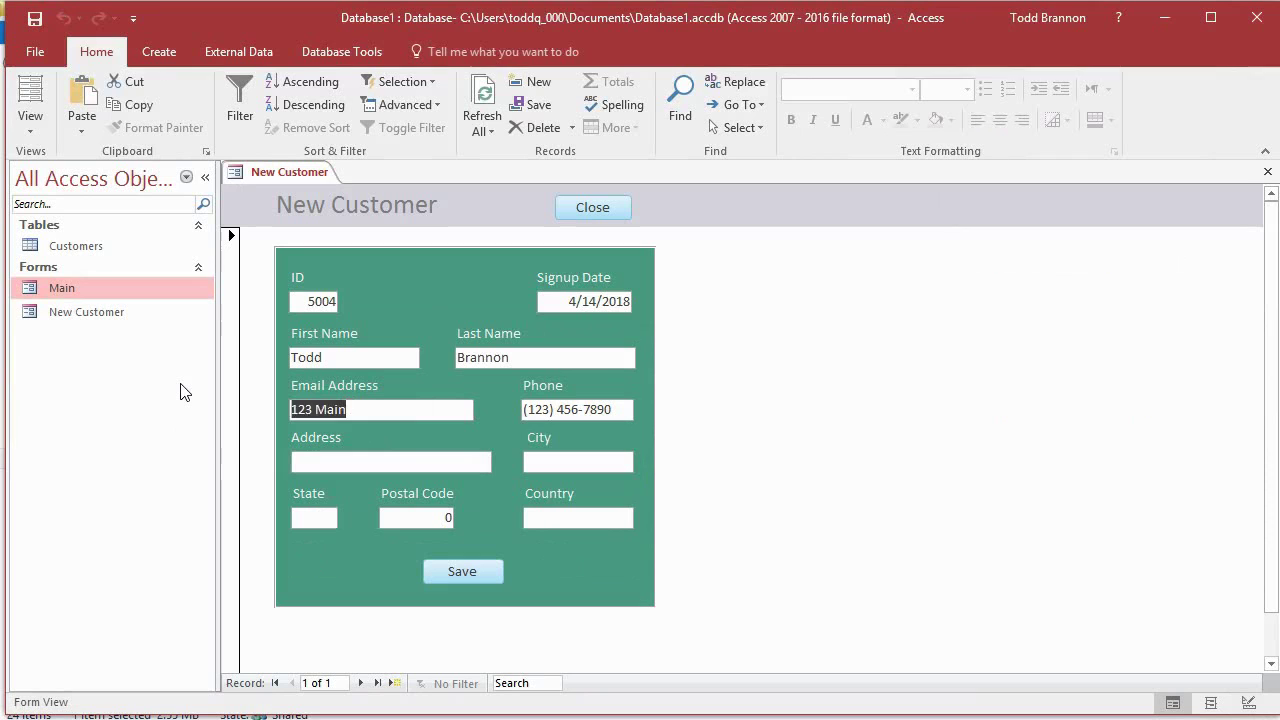
{"action": "type", "text": "tb@example.com"}
{"action": "key", "text": "Tab"}
Step: Fill in address, city, state TX and postal code, save the record, and open Customers
{"action": "key", "text": "Tab"}
{"action": "type", "text": "123 Main"}
{"action": "key", "text": "Tab"}
{"action": "type", "text": "Anywhere"}
{"action": "key", "text": "Tab"}
{"action": "type", "text": "T"}
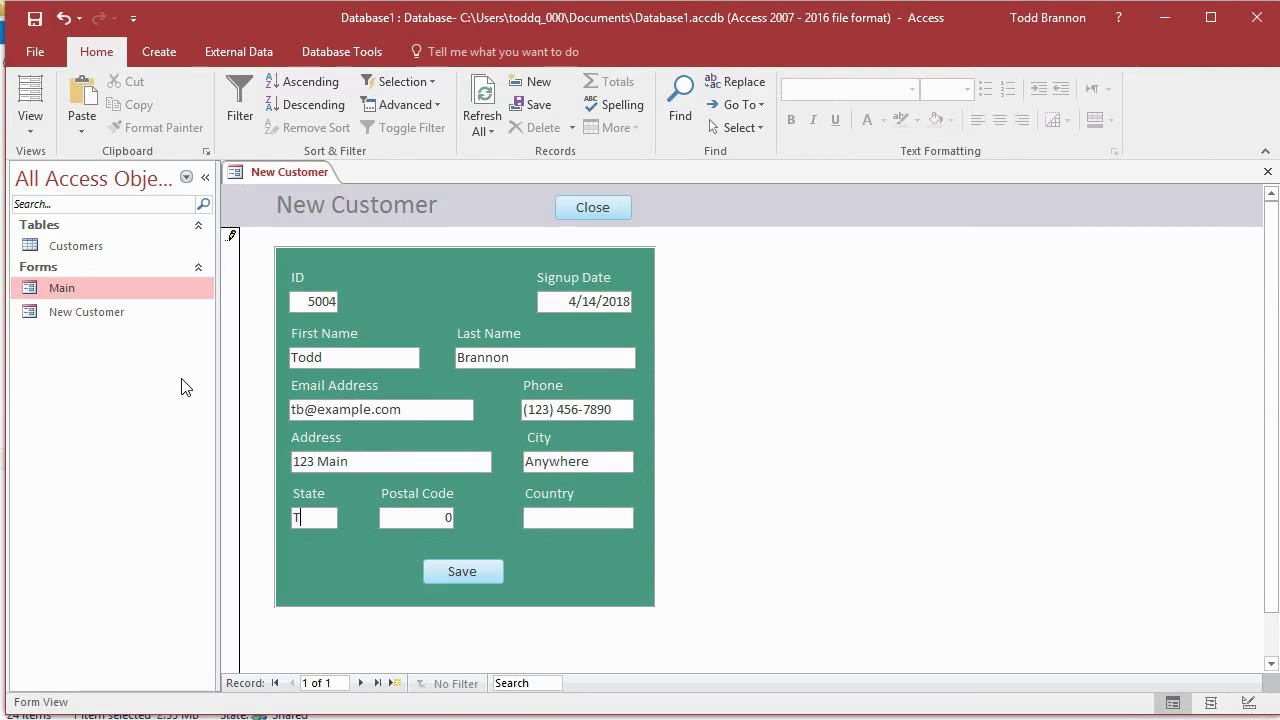
{"action": "type", "text": "X"}
{"action": "key", "text": "Tab"}
{"action": "type", "text": "076"}
{"action": "double_click", "coordinate": [456, 515]}
{"action": "left_click", "coordinate": [476, 570]}
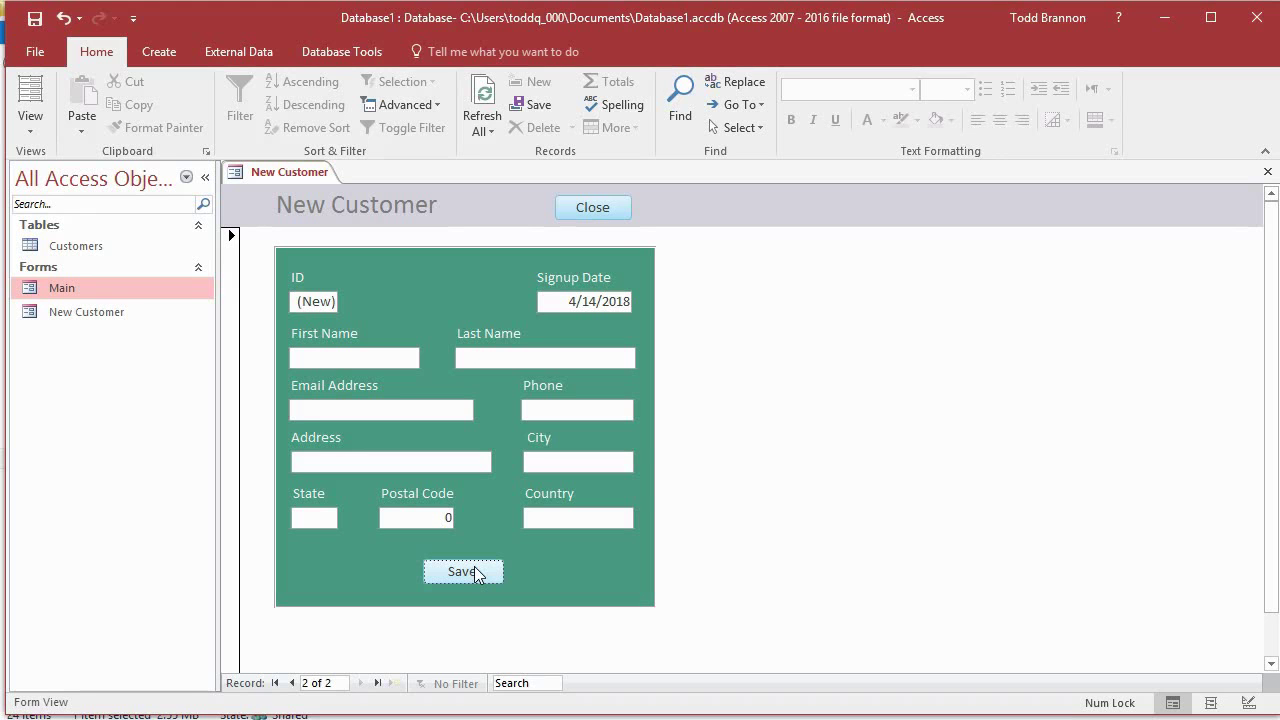
{"action": "double_click", "coordinate": [128, 246]}
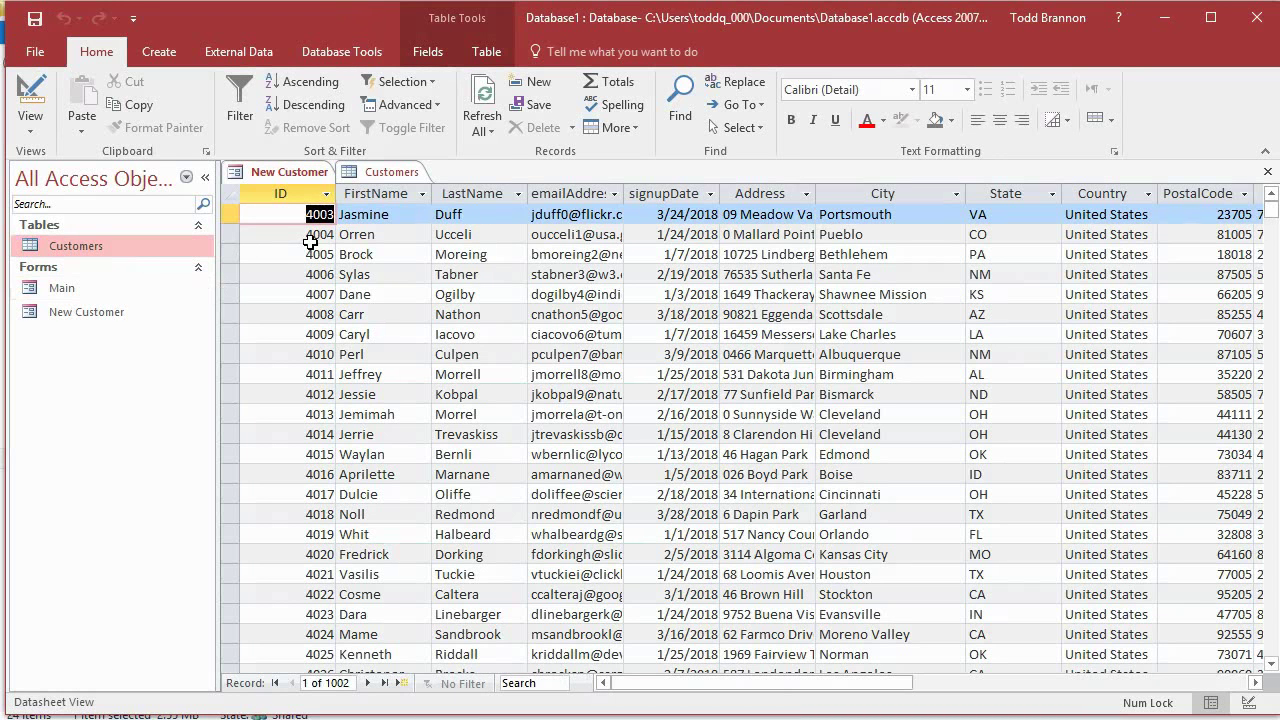
Step: Check records 5003 and 5004 at the end of Customers, then close the table and form
{"action": "key", "text": "ctrl+Down"}
{"action": "scroll", "coordinate": [536, 320], "scroll_direction": "down", "scroll_amount": 2}
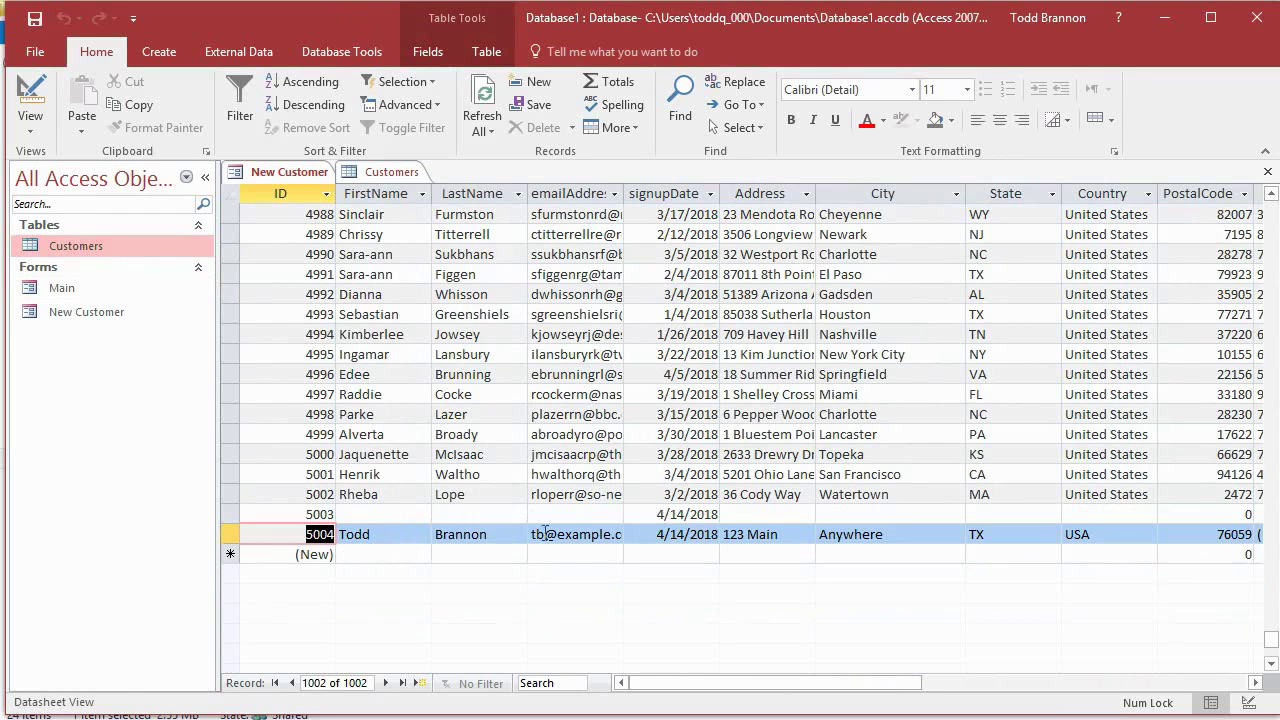
{"action": "left_click", "coordinate": [688, 514]}
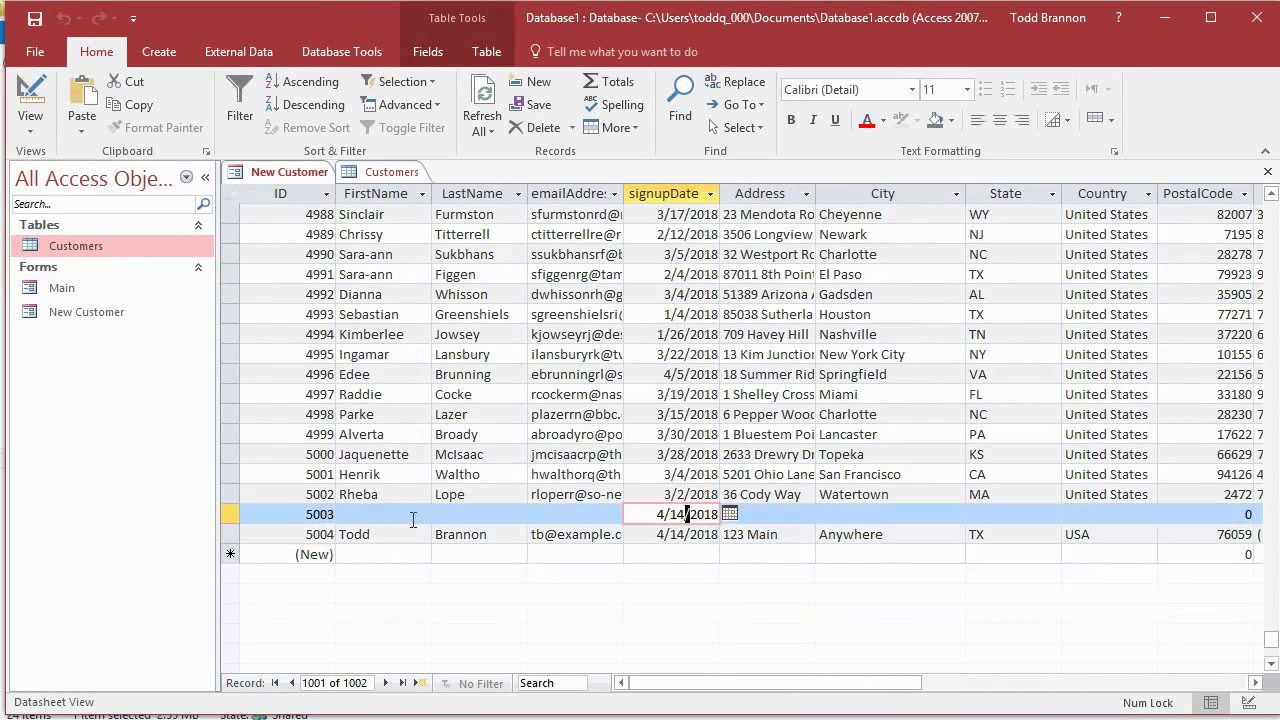
{"action": "left_click", "coordinate": [260, 515]}
{"action": "left_click", "coordinate": [228, 514]}
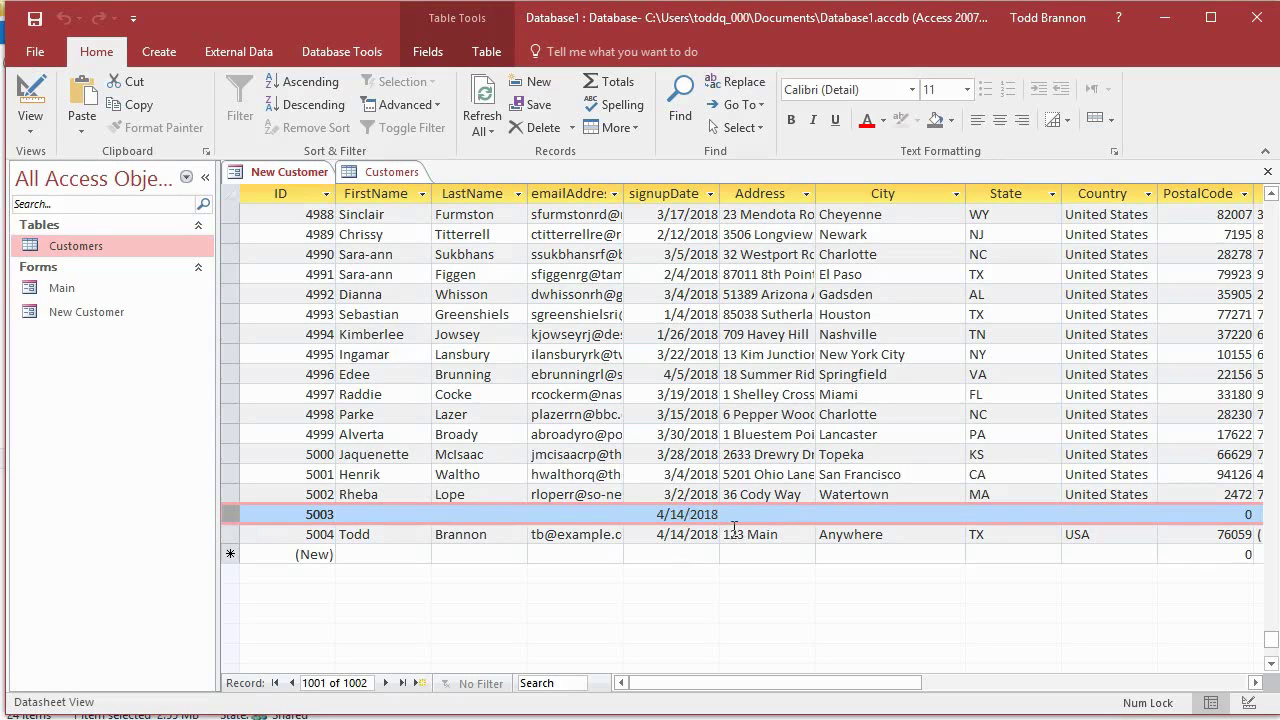
{"action": "left_click_drag", "start_coordinate": [806, 683], "coordinate": [694, 686]}
{"action": "left_click", "coordinate": [595, 534]}
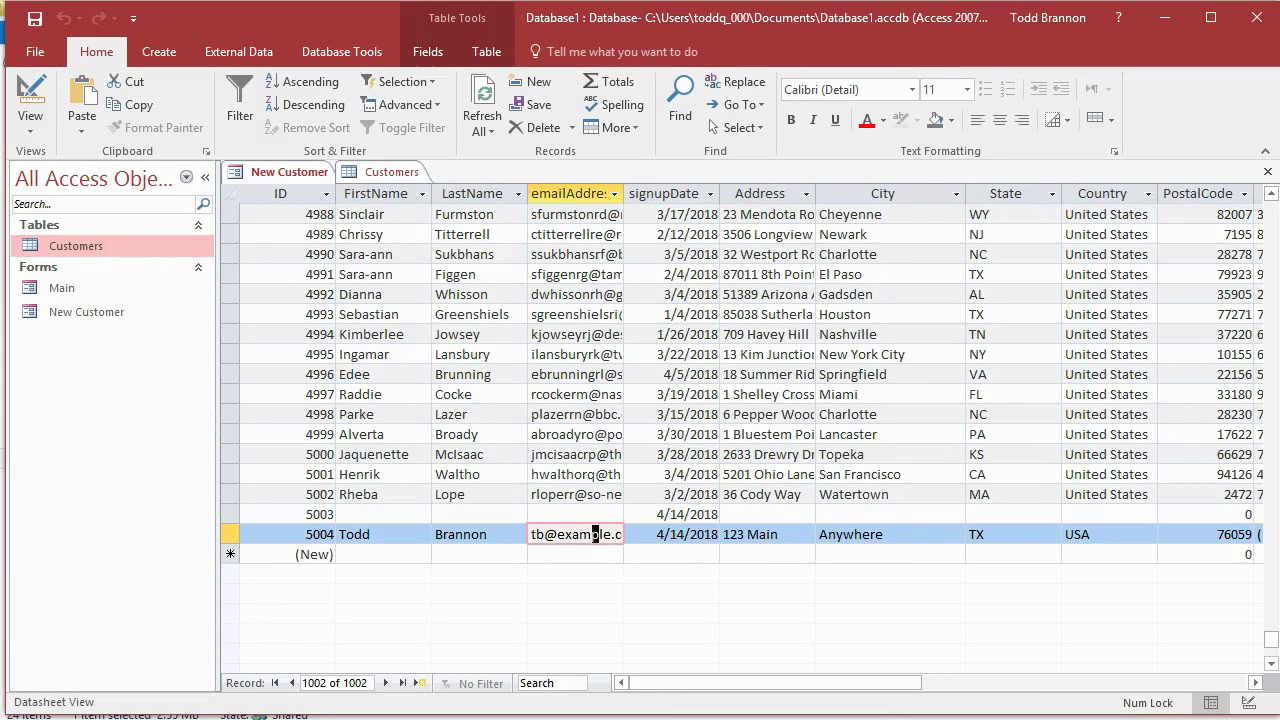
{"action": "left_click", "coordinate": [1268, 171]}
{"action": "left_click", "coordinate": [603, 426]}
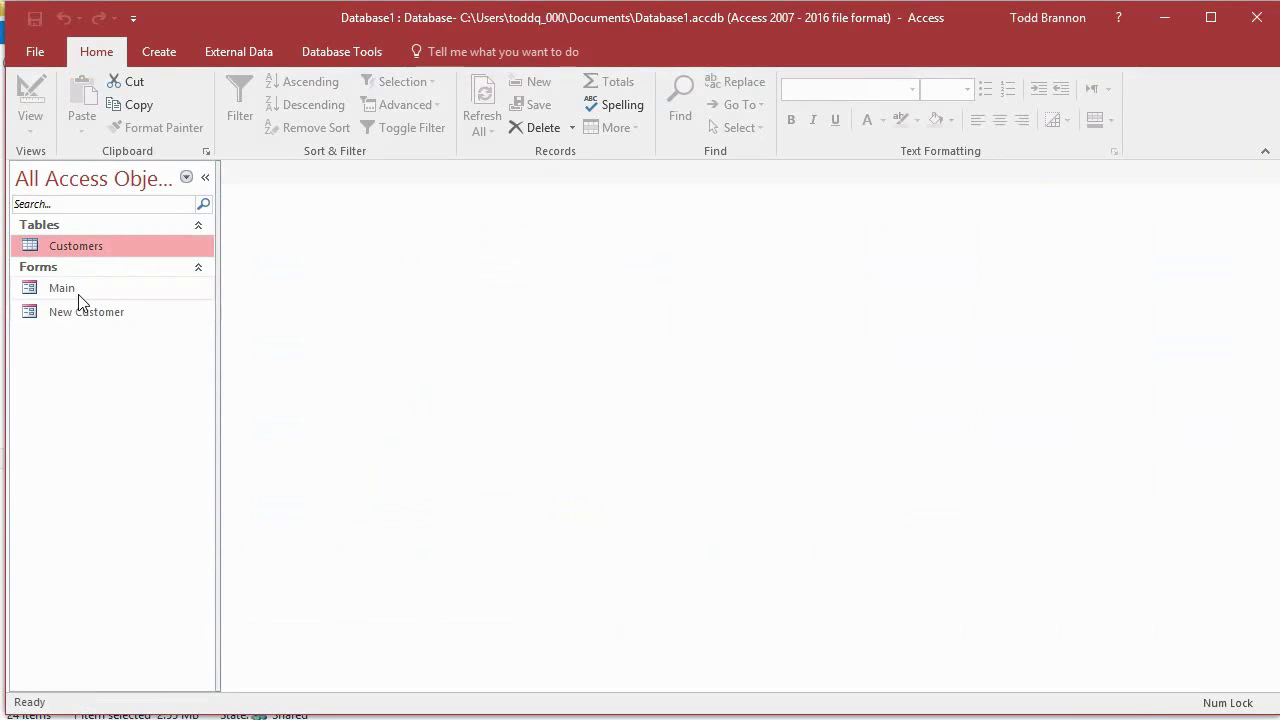
Step: Open the Main form and confirm Add New opens New Customer, then close it
{"action": "double_click", "coordinate": [77, 290]}
{"action": "left_click", "coordinate": [368, 357]}
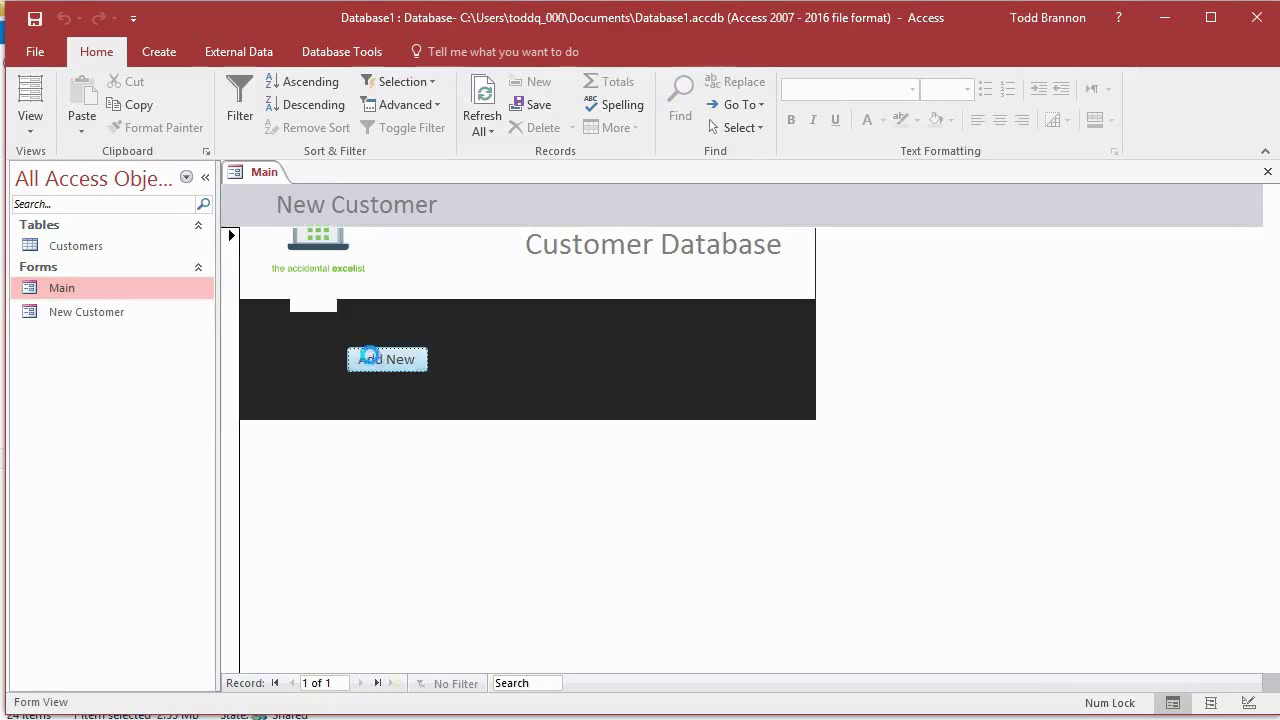
{"action": "left_click", "coordinate": [585, 218]}
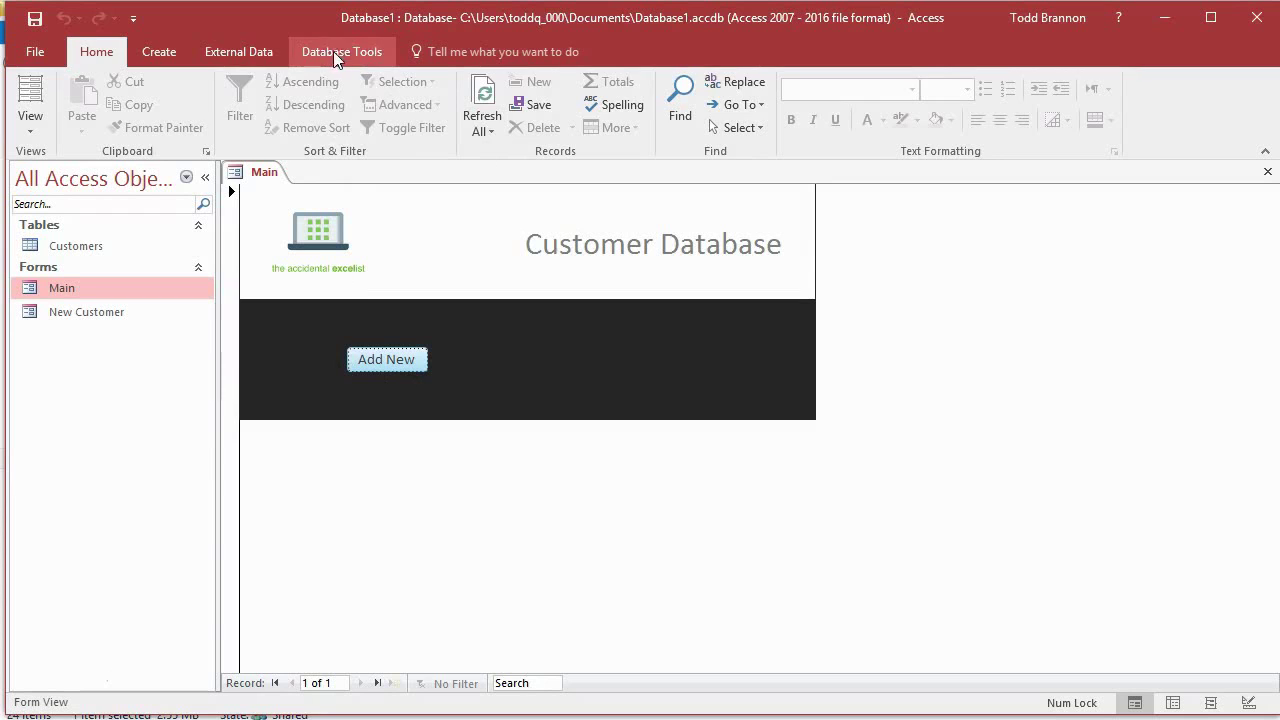
Step: Switch the Main form to Design View
{"action": "left_click", "coordinate": [240, 51]}
{"action": "left_click", "coordinate": [160, 51]}
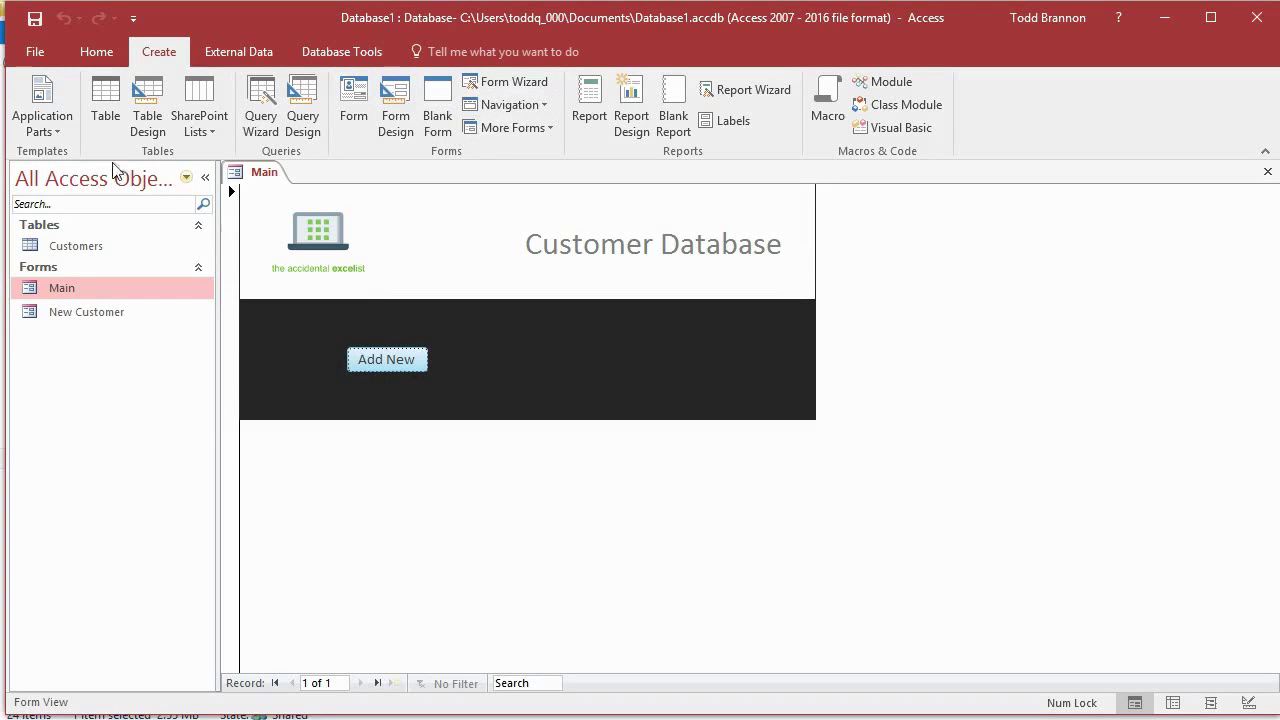
{"action": "left_click", "coordinate": [38, 115]}
{"action": "left_click", "coordinate": [66, 112]}
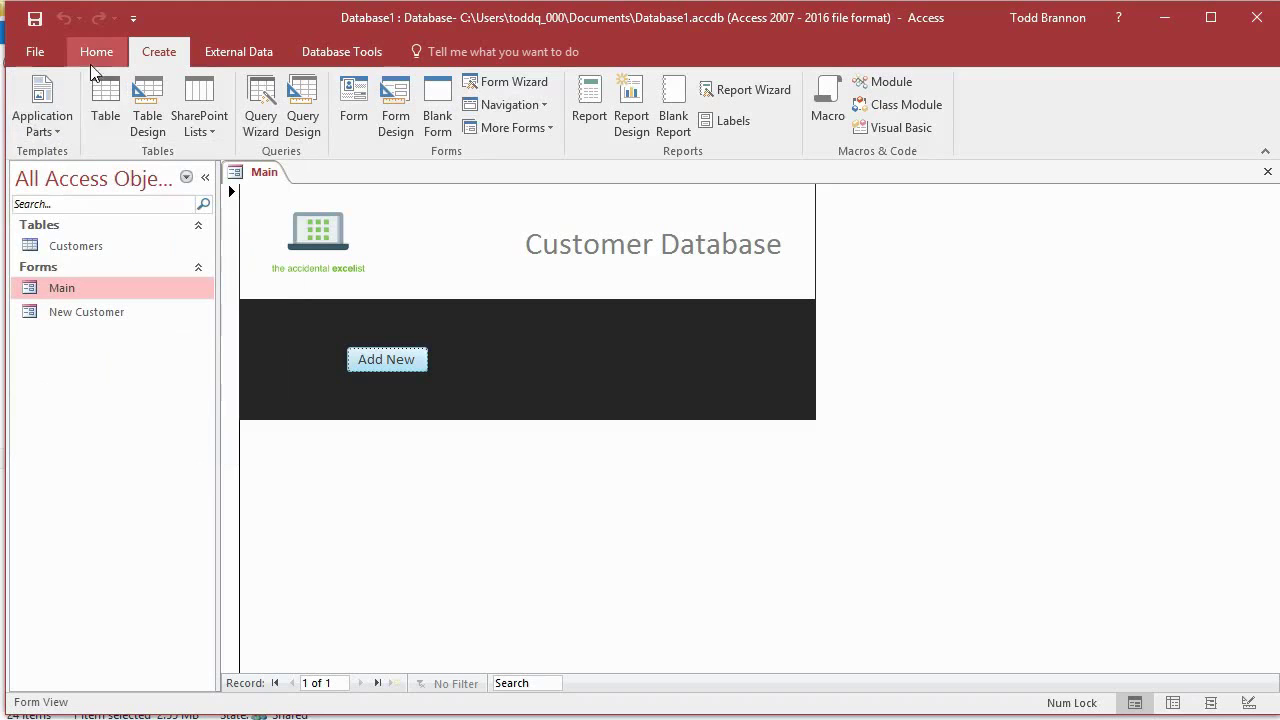
{"action": "left_click", "coordinate": [96, 52]}
{"action": "left_click", "coordinate": [29, 112]}
{"action": "left_click", "coordinate": [85, 294]}
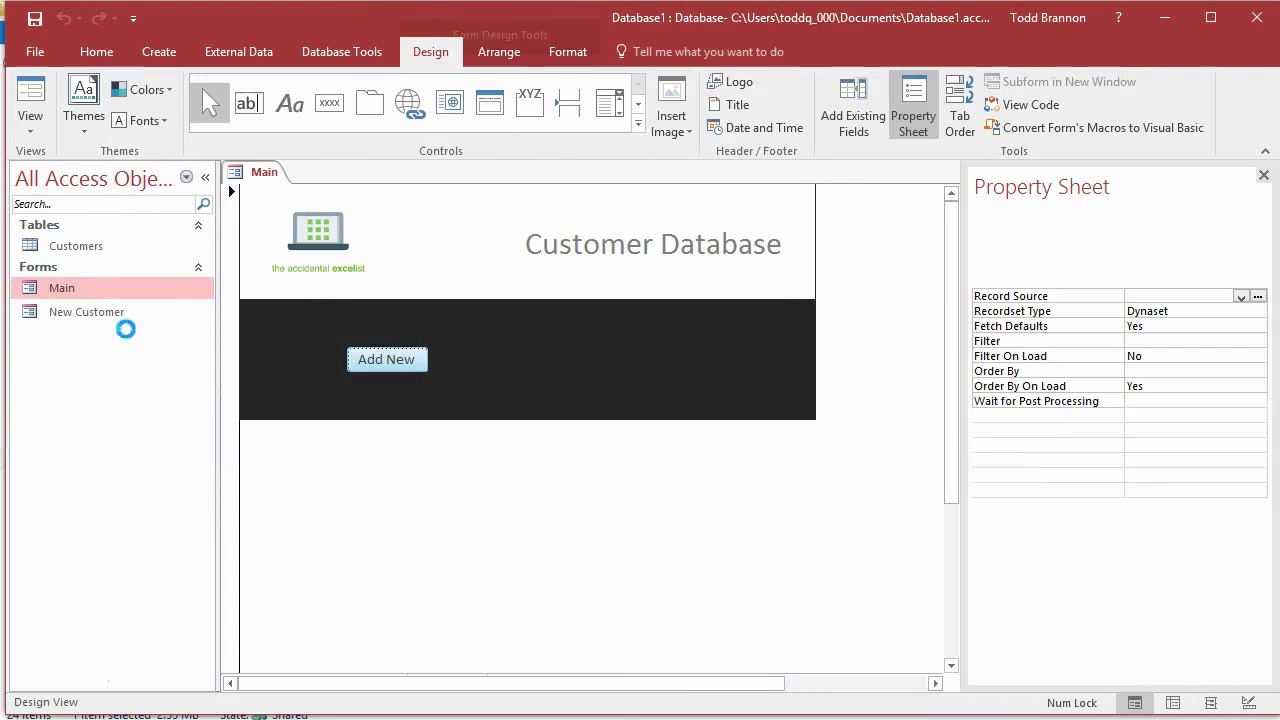
Step: Draw a new command button to the right of Add New, skipping the wizard
{"action": "left_click", "coordinate": [329, 102]}
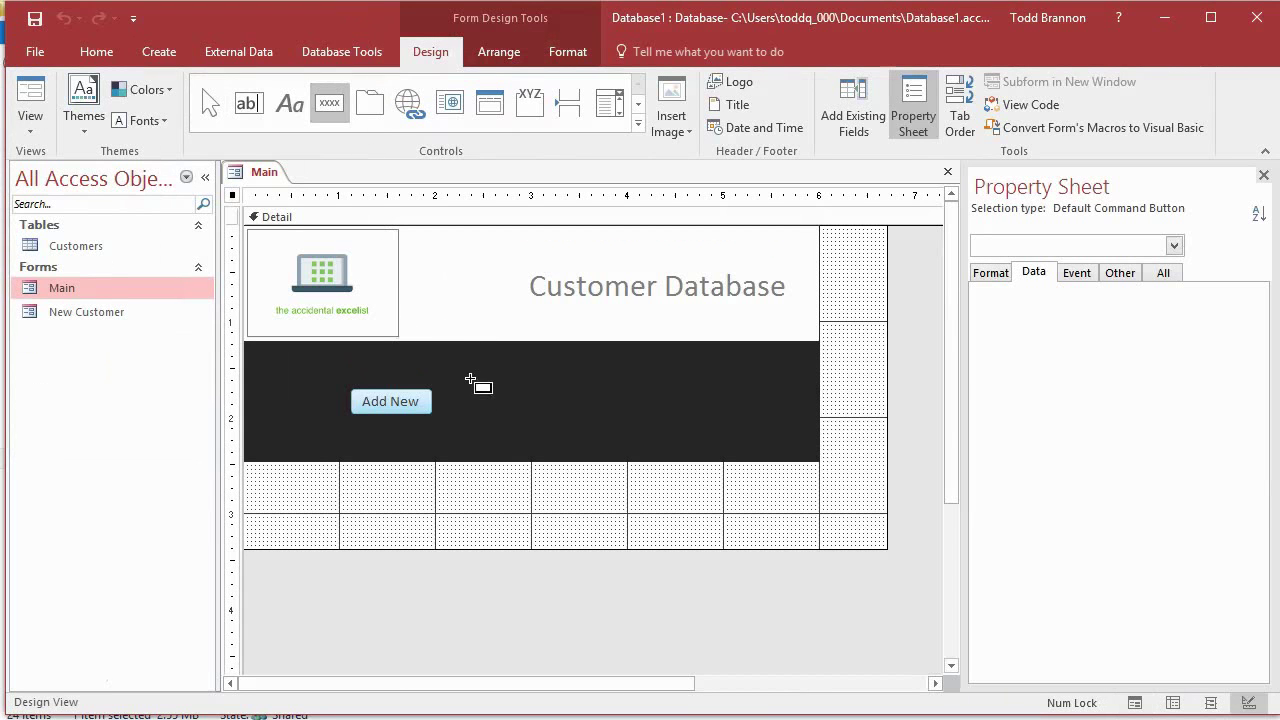
{"action": "mouse_move", "coordinate": [467, 389]}
{"action": "left_mouse_down"}
{"action": "mouse_move", "coordinate": [503, 409]}
{"action": "mouse_move", "coordinate": [553, 411]}
{"action": "left_mouse_up"}
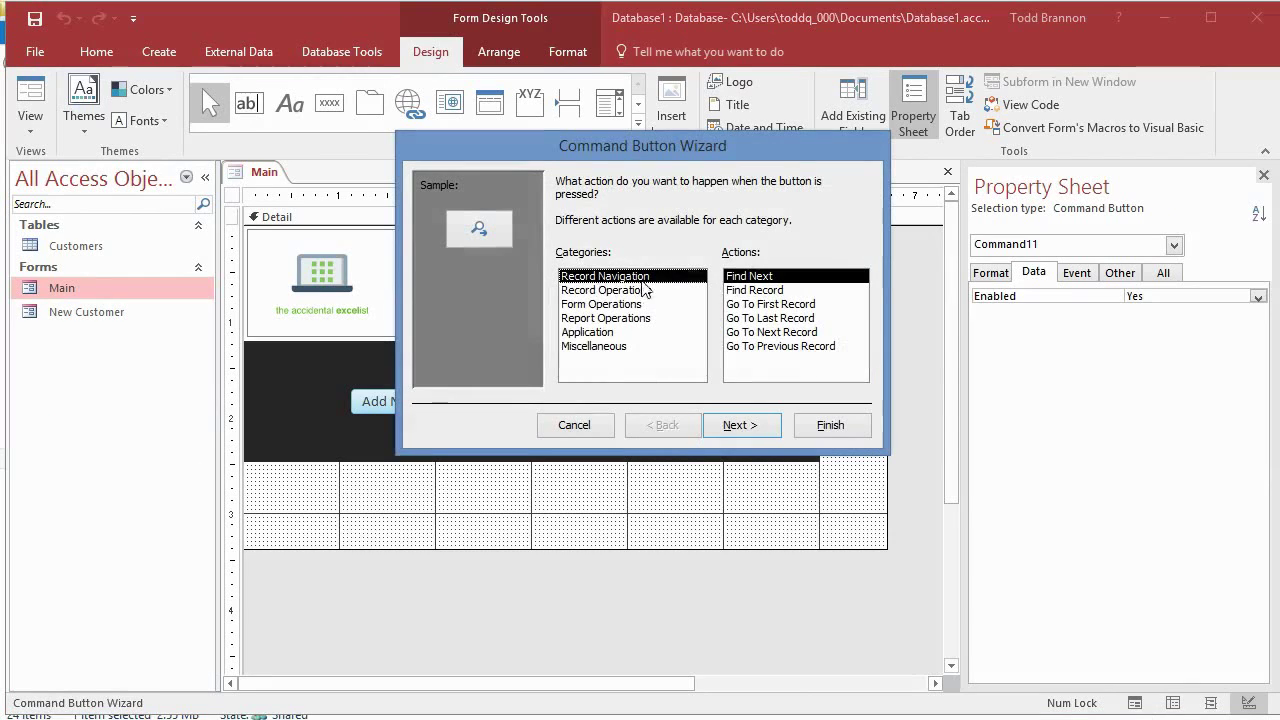
{"action": "left_click", "coordinate": [590, 426]}
Step: Set the new button's Caption to View All and its Name to ViewAllOpenBtn
{"action": "left_click", "coordinate": [1088, 278]}
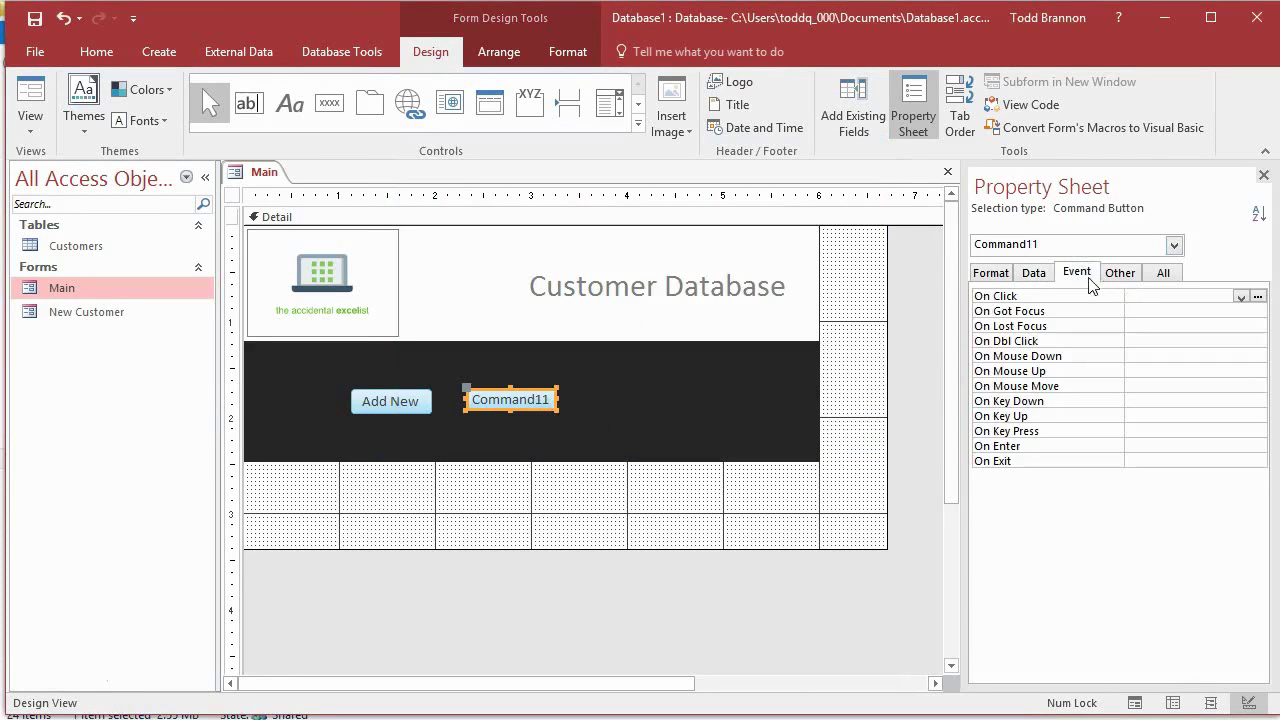
{"action": "left_click", "coordinate": [1163, 276]}
{"action": "left_click", "coordinate": [1205, 314]}
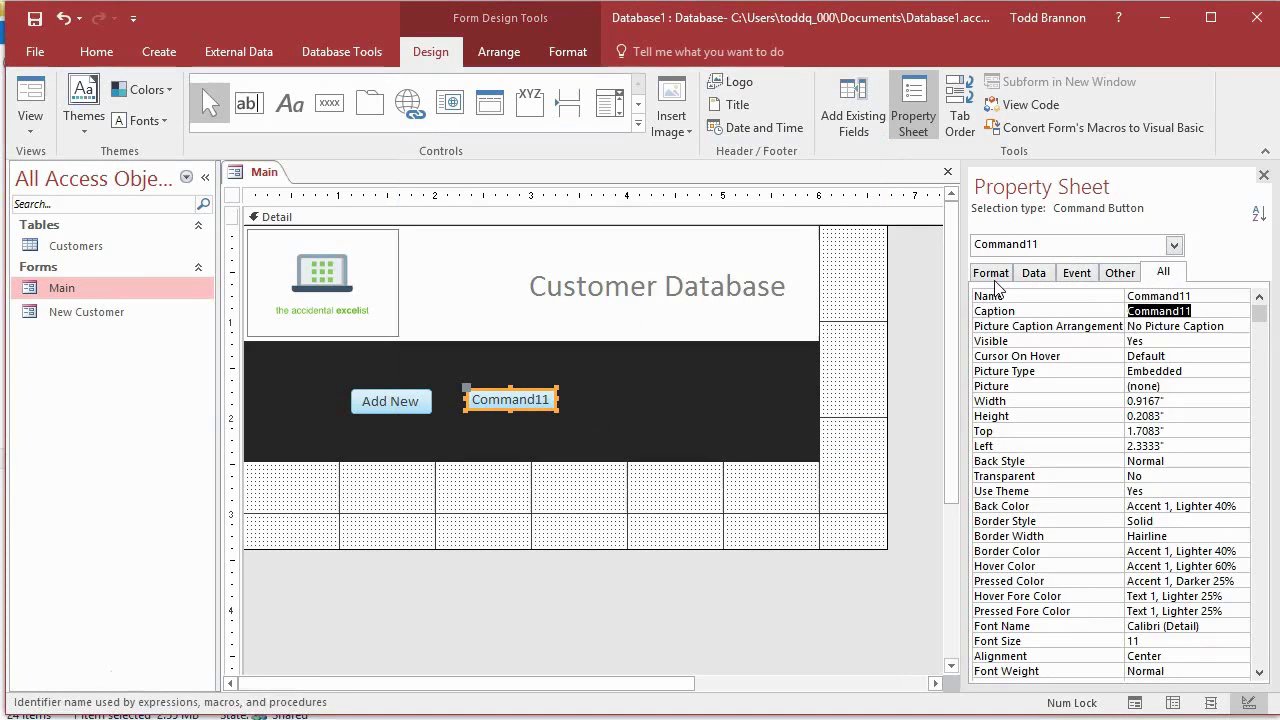
{"action": "left_click", "coordinate": [993, 278]}
{"action": "type", "text": "Biew All"}
{"action": "key", "text": "Return"}
{"action": "left_click", "coordinate": [1163, 272]}
{"action": "left_click", "coordinate": [1201, 521]}
{"action": "type", "text": "ViewAllOpenBtn"}
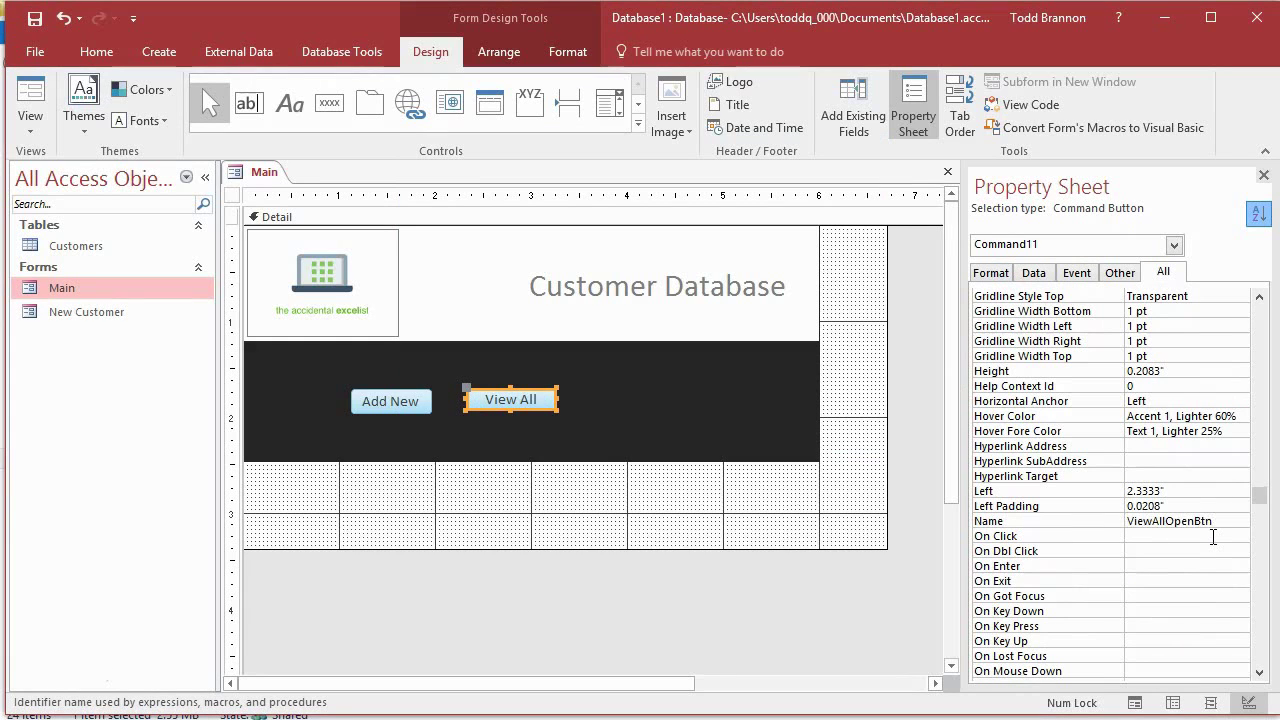
{"action": "key", "text": "Return"}
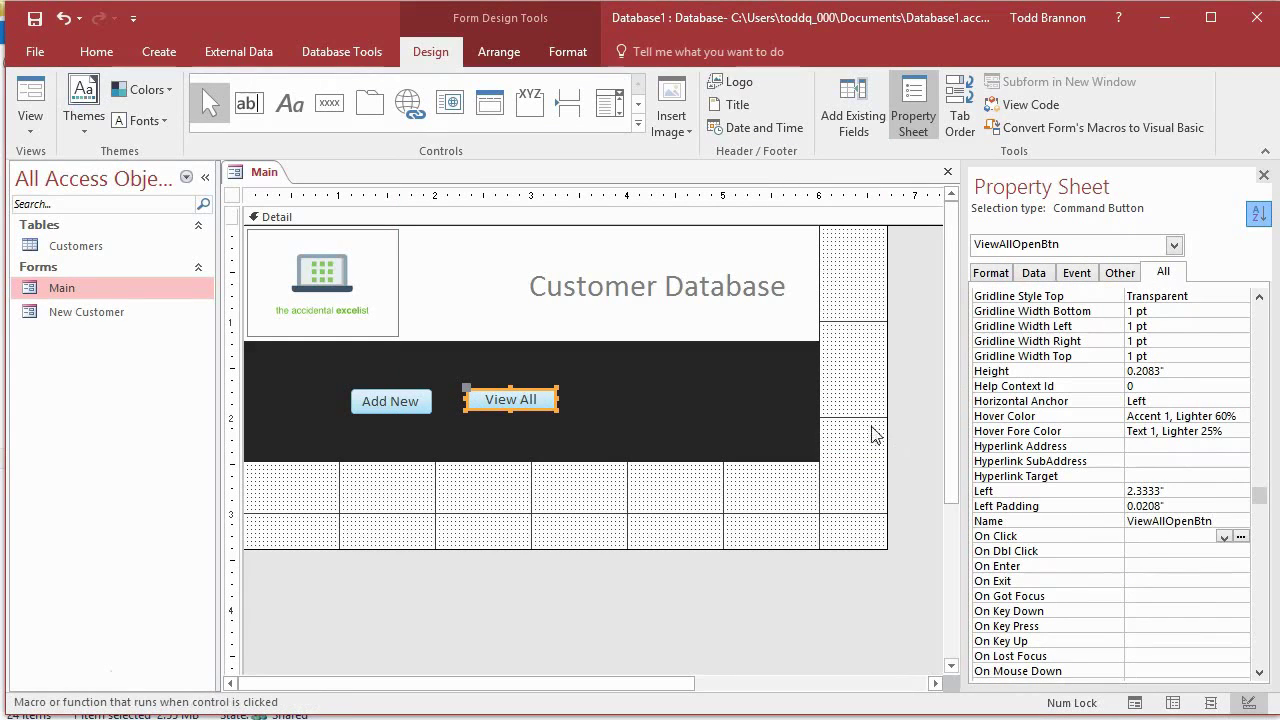
{"action": "left_click", "coordinate": [740, 410]}
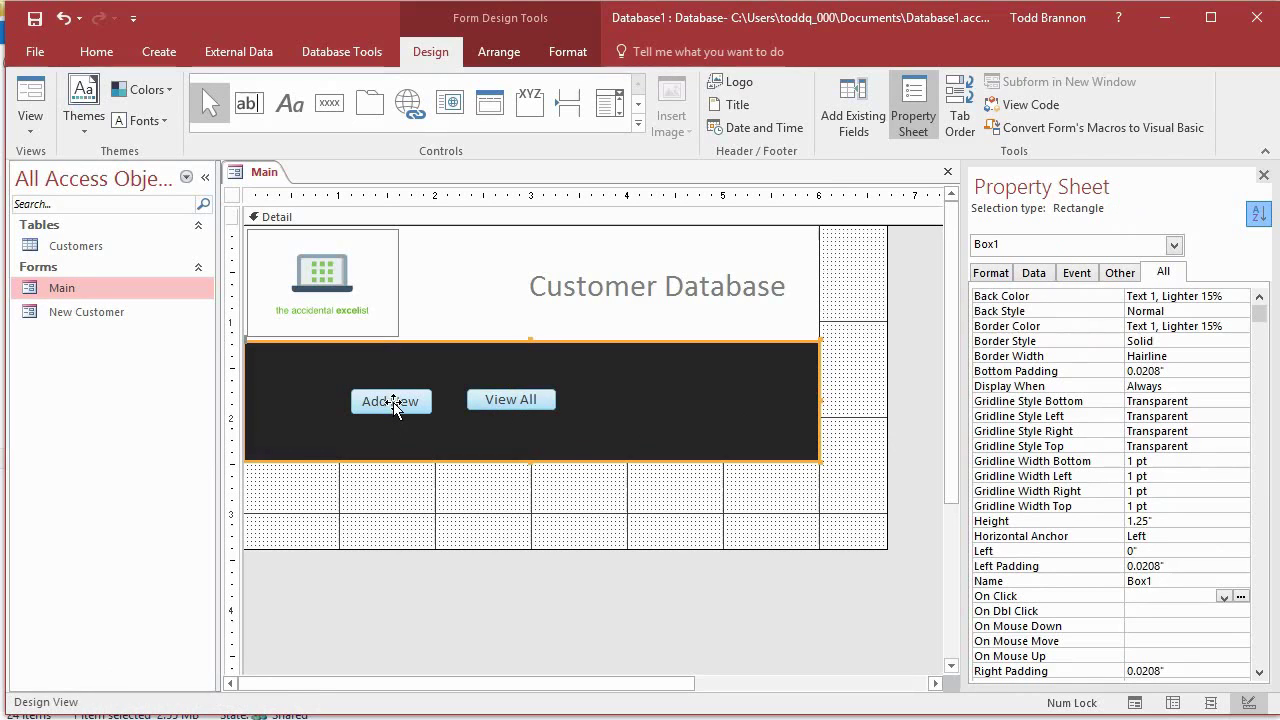
Step: Copy Add New's 0.25" height and paste it into View All's Height, replacing 0.2083"
{"action": "left_click", "coordinate": [391, 511]}
{"action": "left_click", "coordinate": [398, 405]}
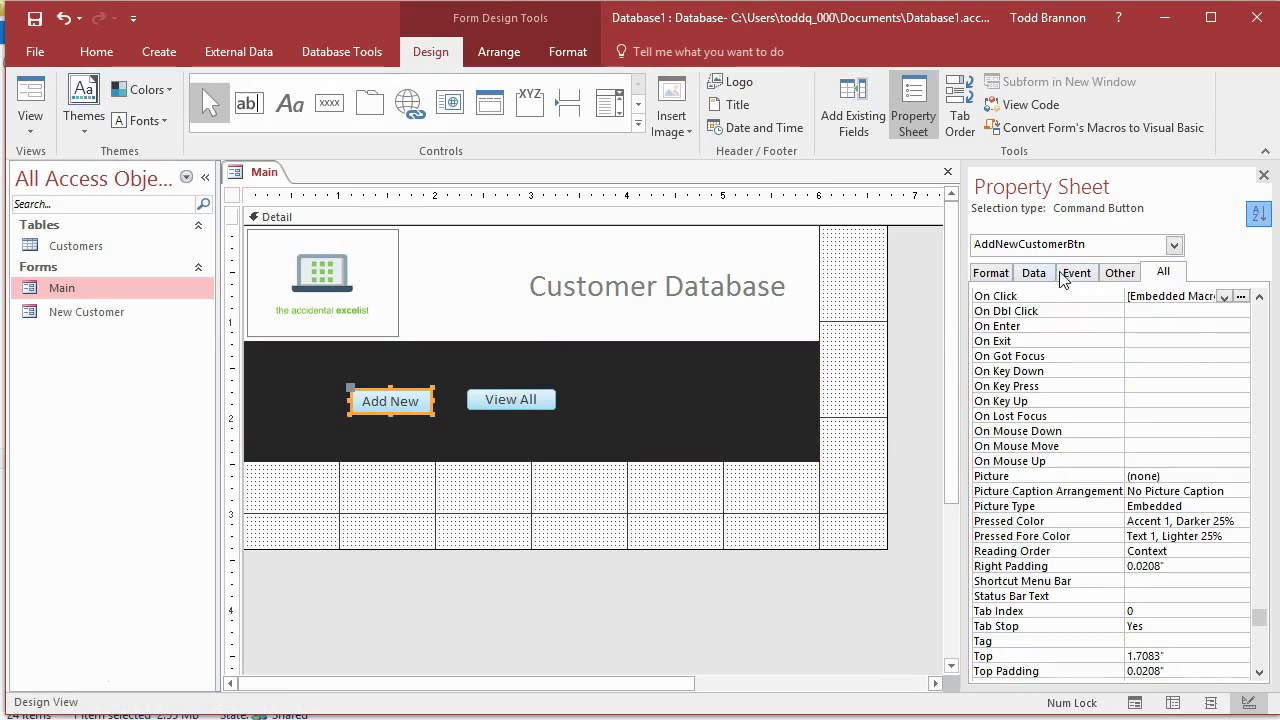
{"action": "left_click", "coordinate": [990, 273]}
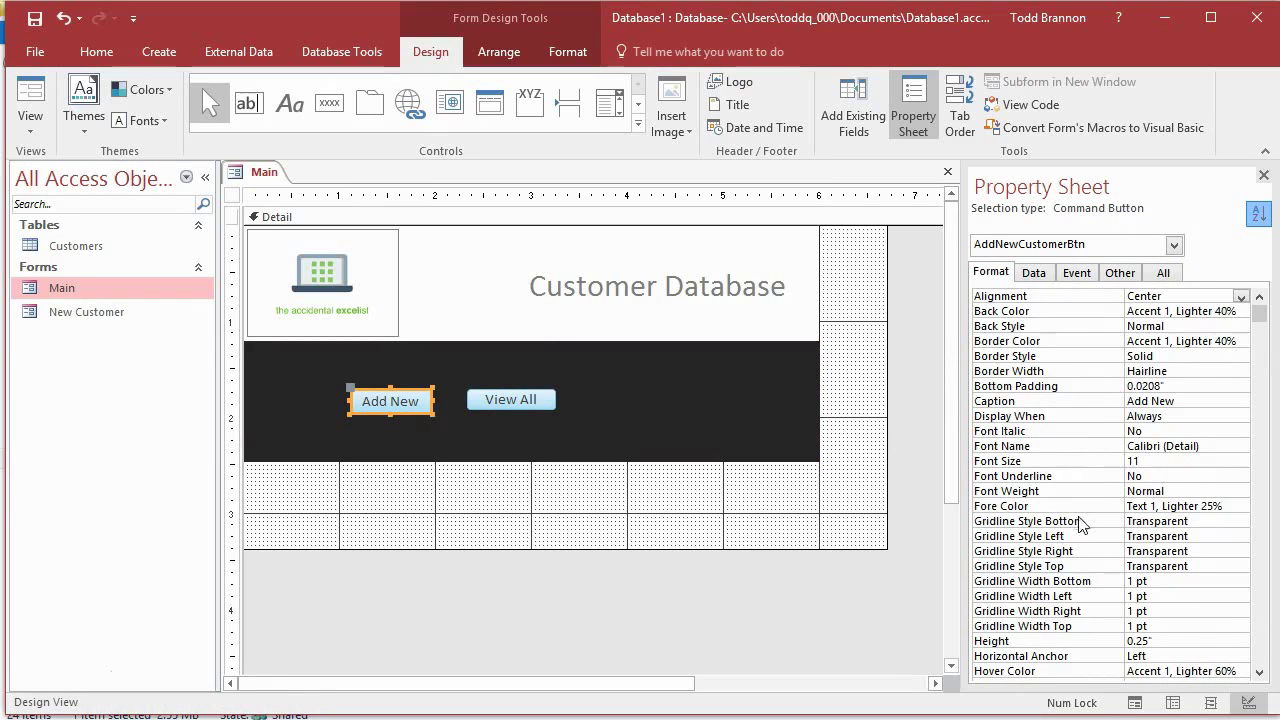
{"action": "scroll", "coordinate": [1074, 530], "scroll_direction": "down", "scroll_amount": 1}
{"action": "left_click", "coordinate": [1108, 641]}
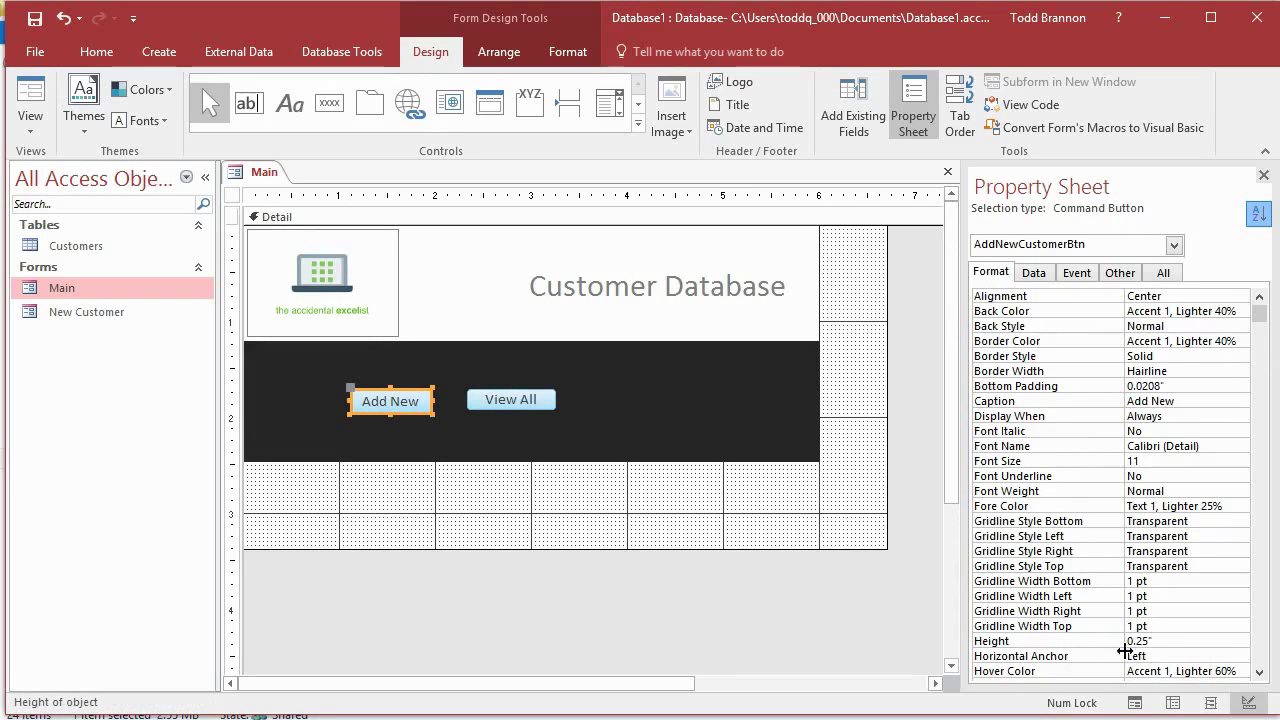
{"action": "left_click_drag", "start_coordinate": [1148, 641], "coordinate": [1111, 643]}
{"action": "key", "text": "ctrl+c"}
{"action": "left_click", "coordinate": [511, 398]}
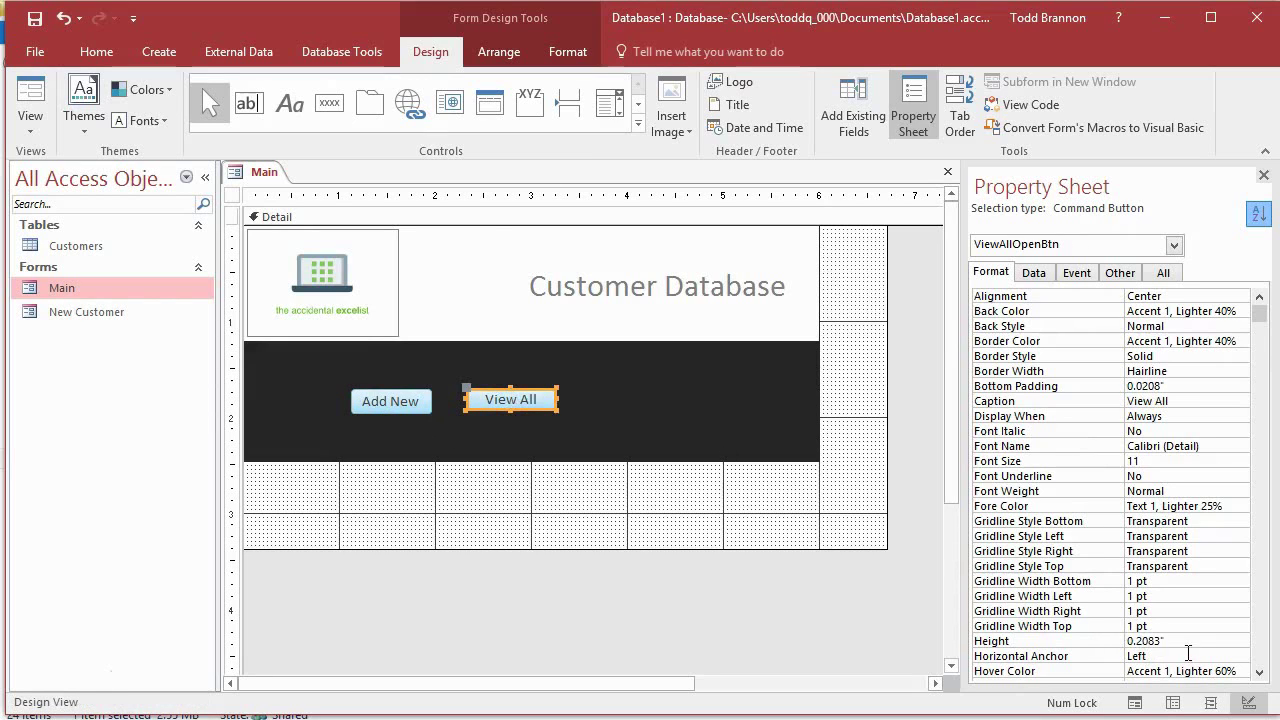
{"action": "left_click_drag", "start_coordinate": [1176, 641], "coordinate": [1096, 641]}
{"action": "key", "text": "ctrl+v"}
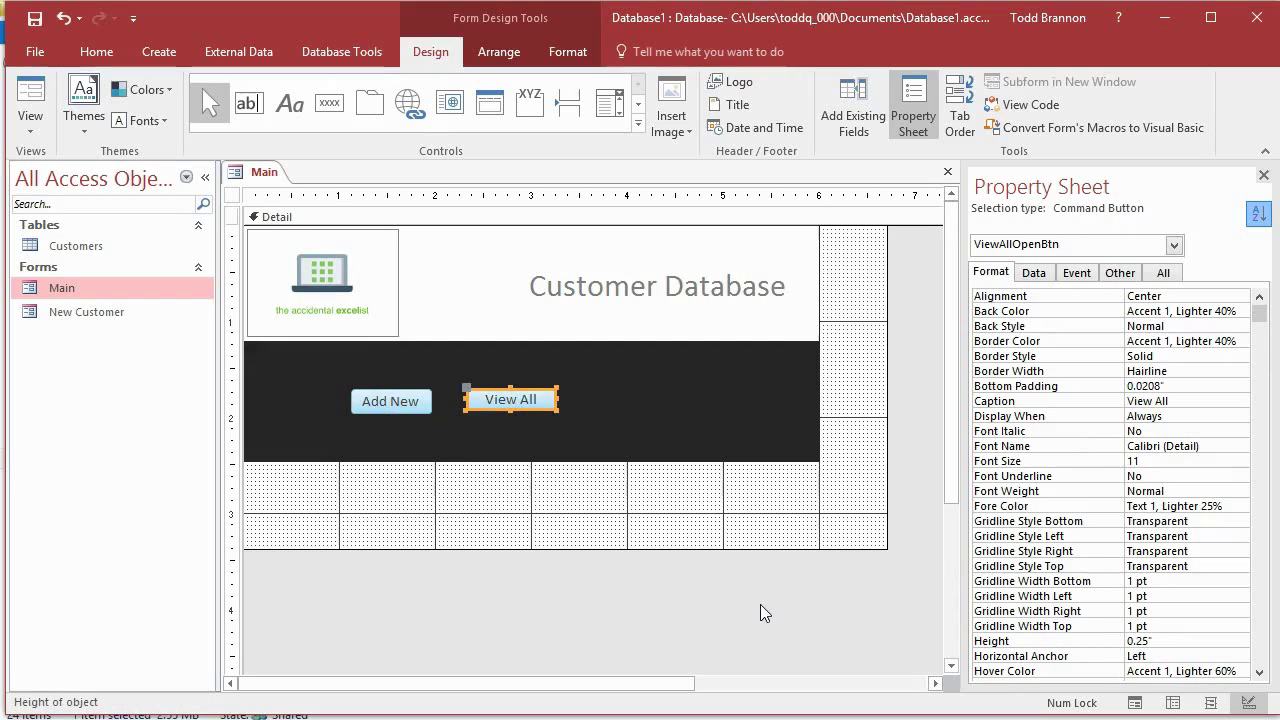
{"action": "key", "text": "Return"}
Step: Compare View All's font and format properties against the Add New button's
{"action": "left_click", "coordinate": [491, 432]}
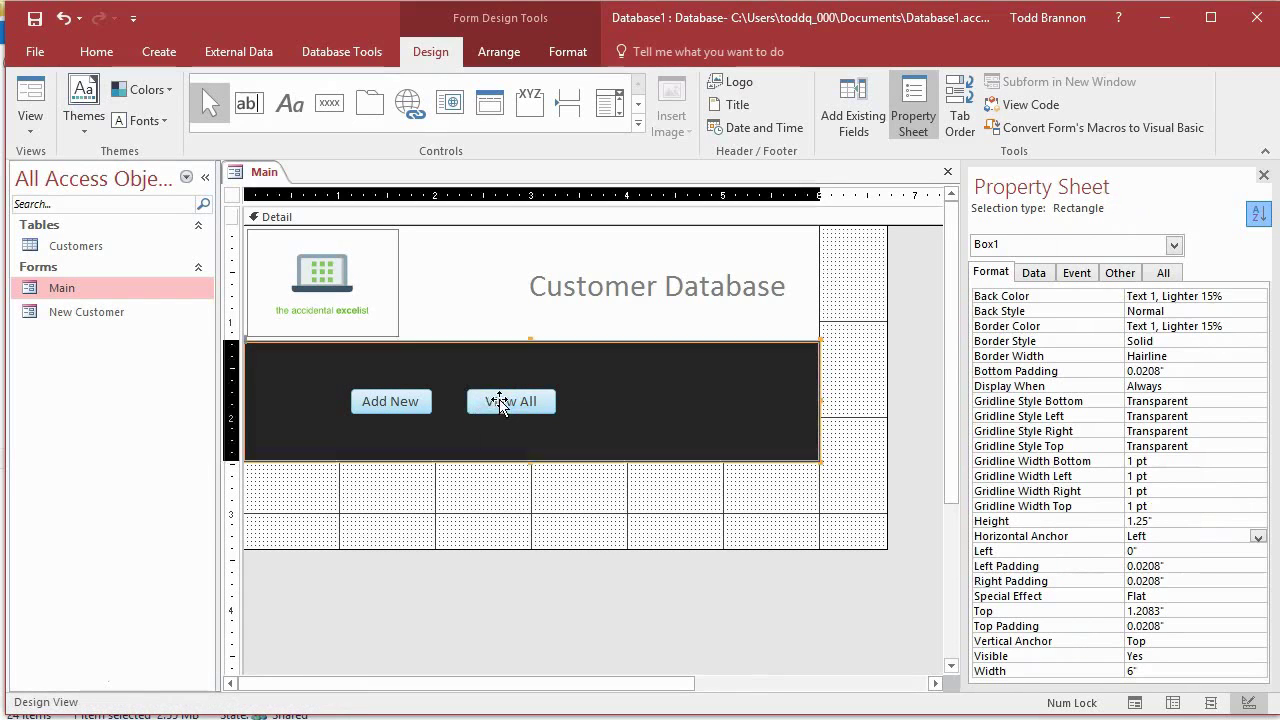
{"action": "left_click", "coordinate": [445, 540]}
{"action": "left_click", "coordinate": [498, 398]}
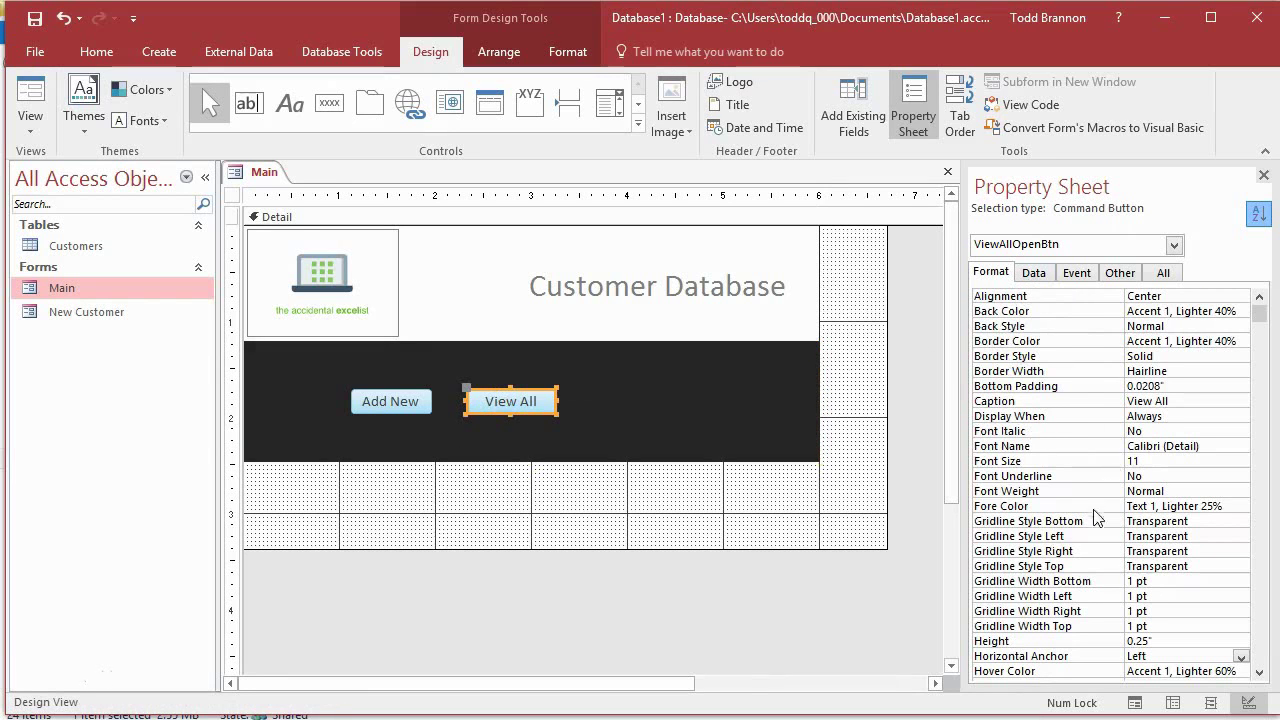
{"action": "left_click", "coordinate": [1110, 478]}
{"action": "scroll", "coordinate": [1110, 478], "scroll_direction": "down", "scroll_amount": 7}
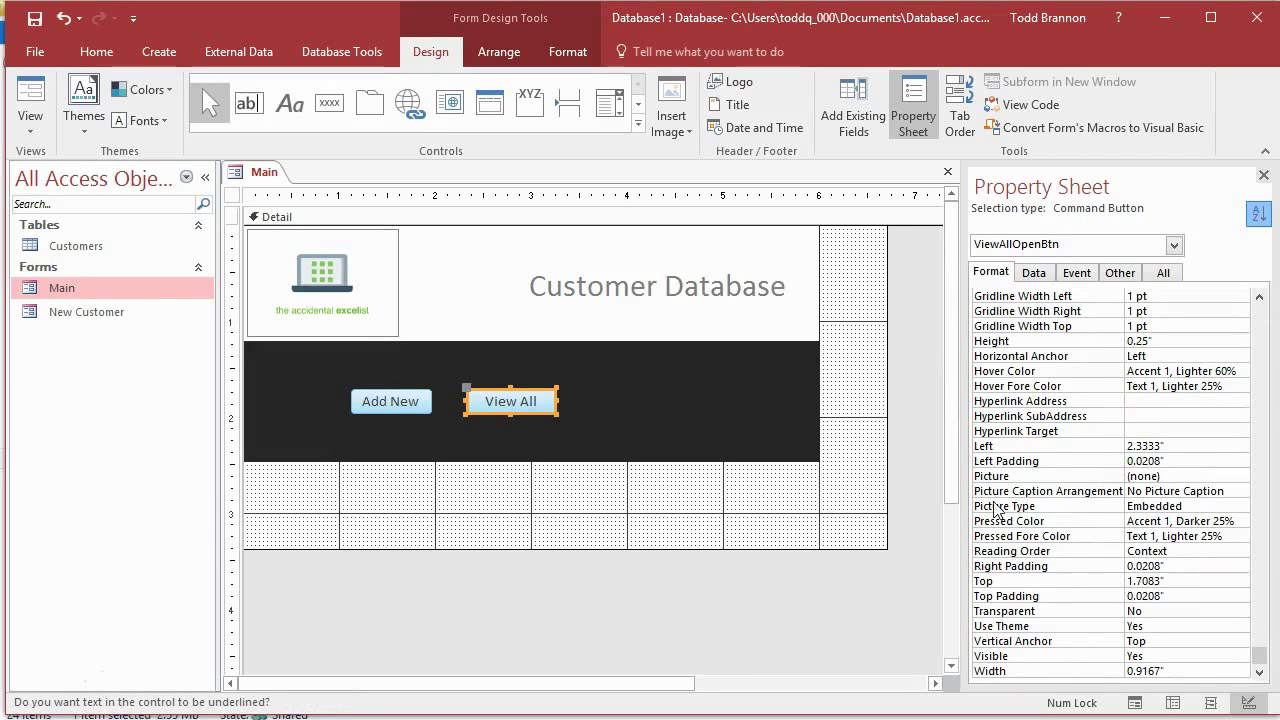
{"action": "left_click", "coordinate": [403, 410]}
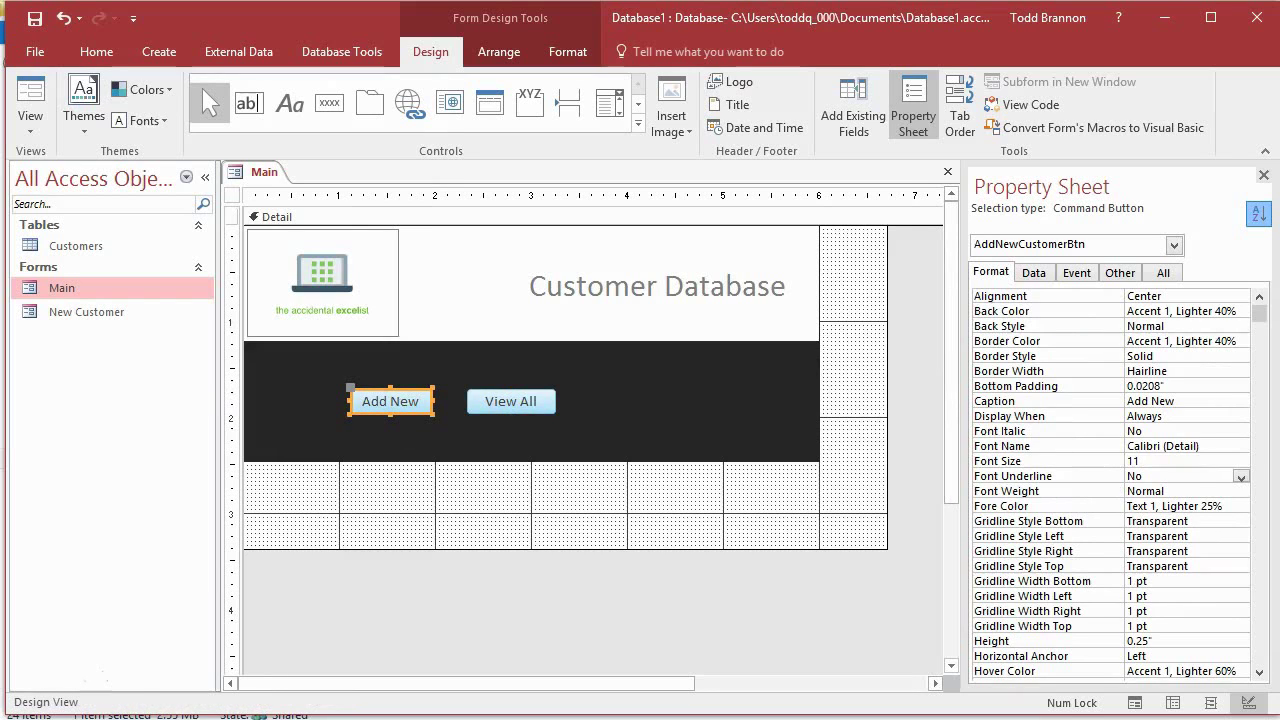
{"action": "scroll", "coordinate": [1192, 504], "scroll_direction": "down", "scroll_amount": 7}
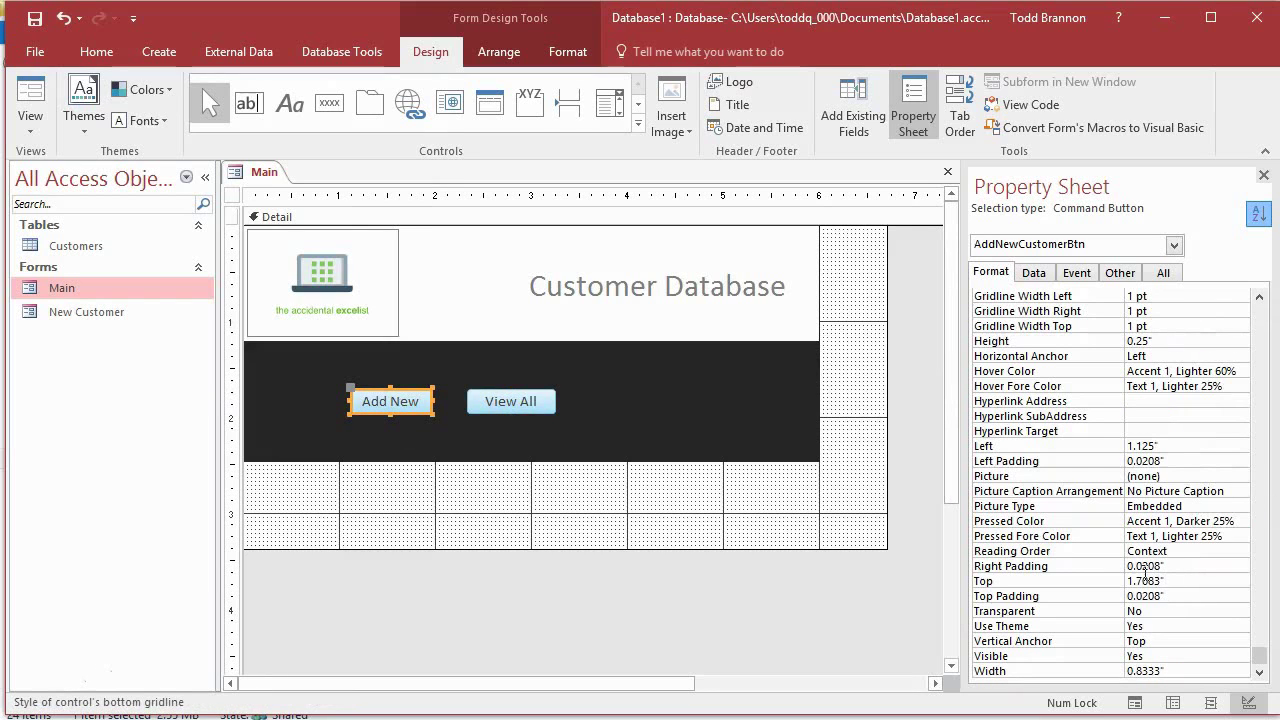
{"action": "left_click", "coordinate": [634, 420]}
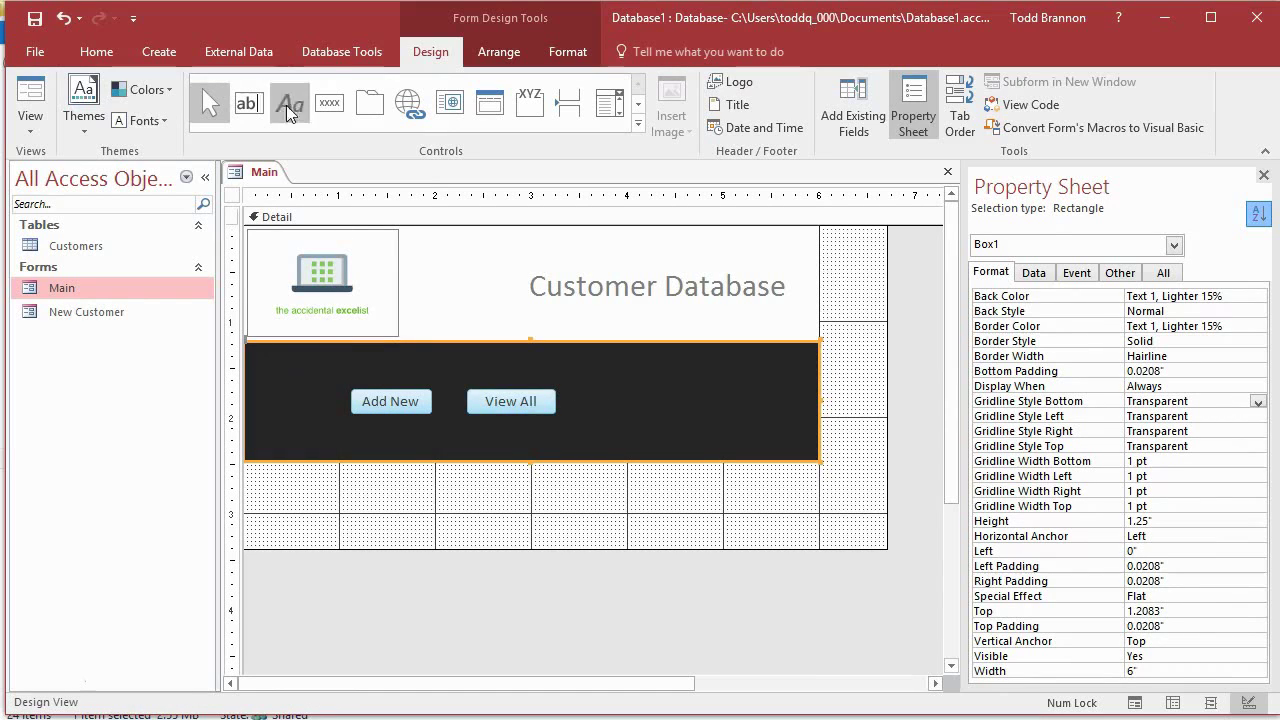
Step: Draw a new button to the right of View All, skipping the button wizard
{"action": "left_click", "coordinate": [323, 528]}
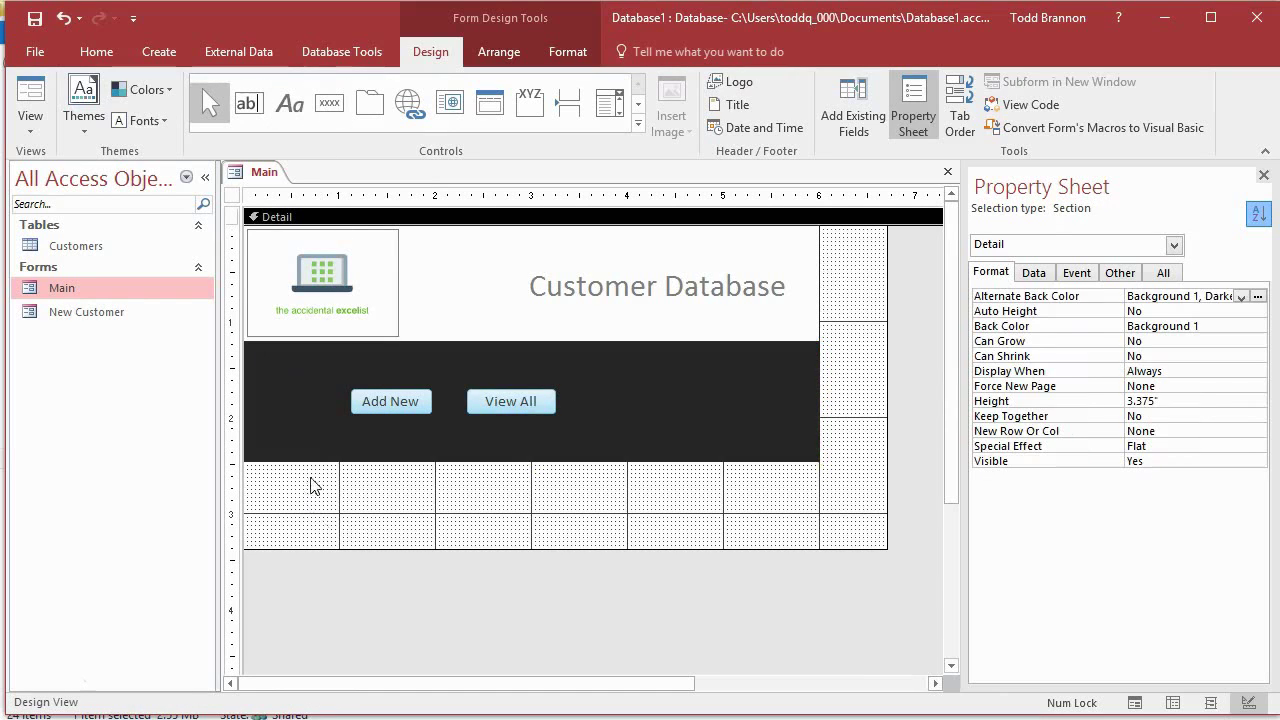
{"action": "left_click", "coordinate": [329, 102]}
{"action": "left_click_drag", "start_coordinate": [655, 389], "coordinate": [758, 411]}
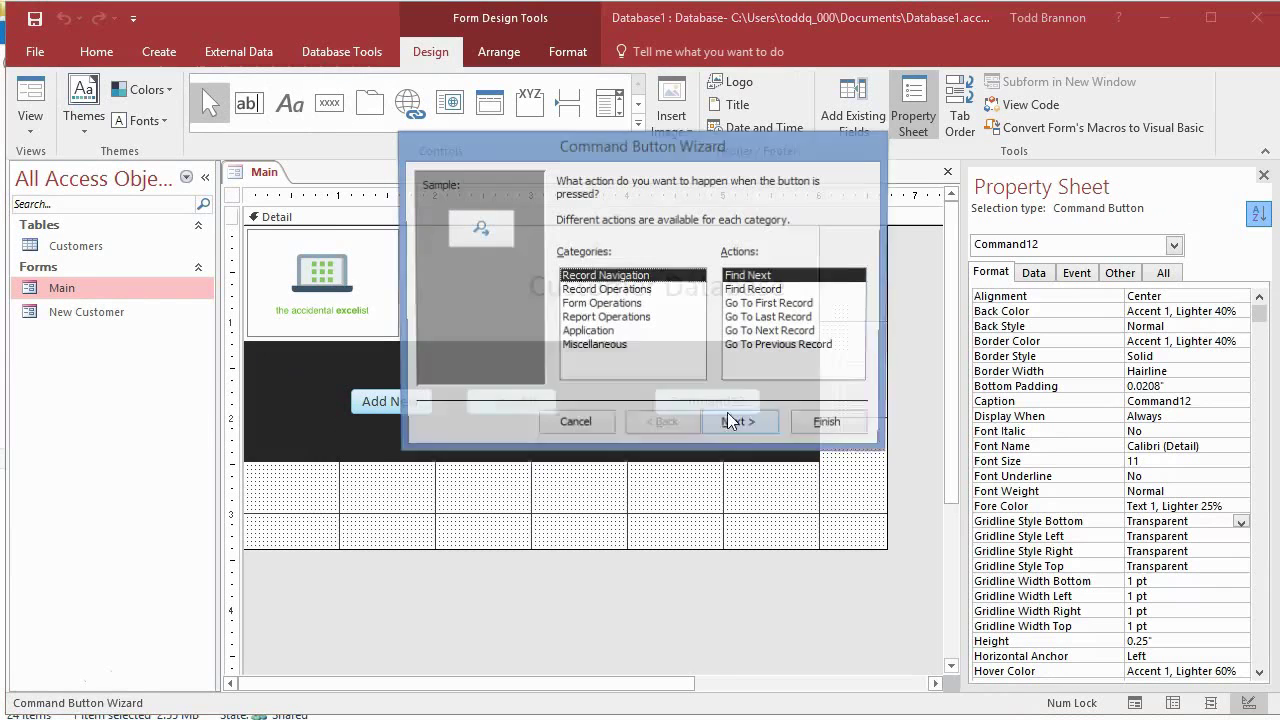
{"action": "left_click", "coordinate": [545, 428]}
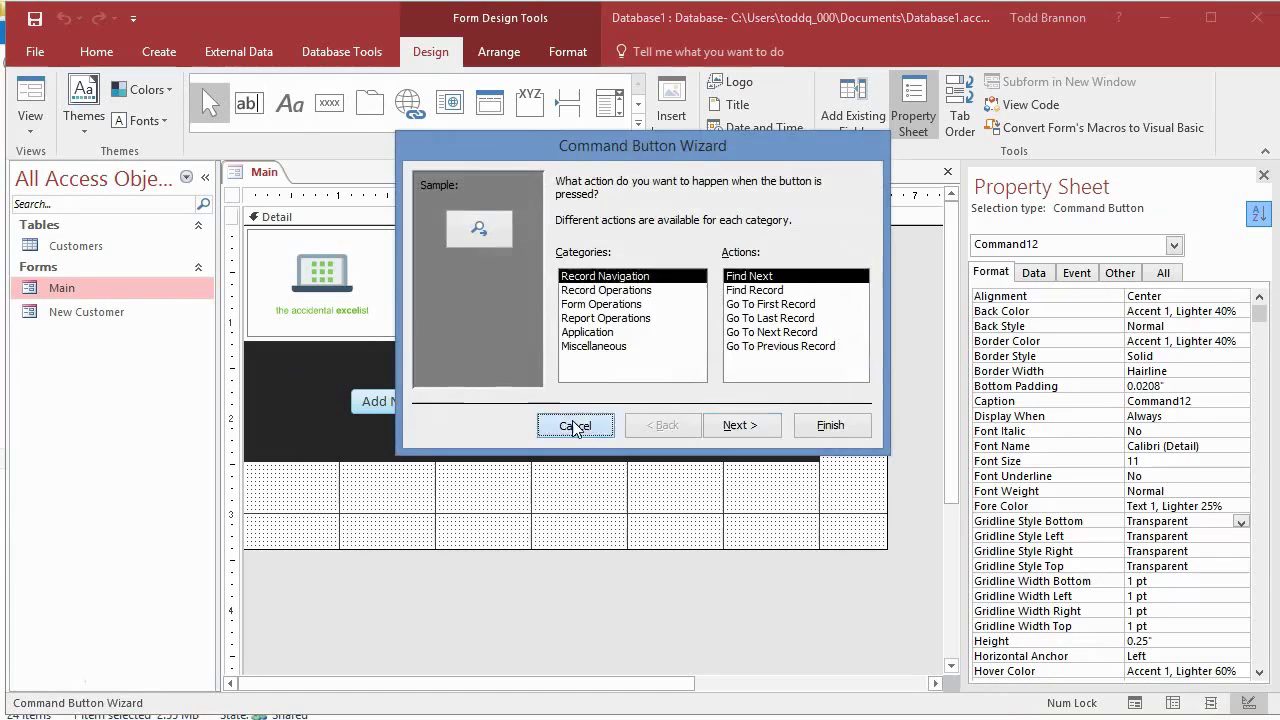
Step: Set the new button's caption to 'Exit App' in the Property Sheet
{"action": "left_click", "coordinate": [1262, 318]}
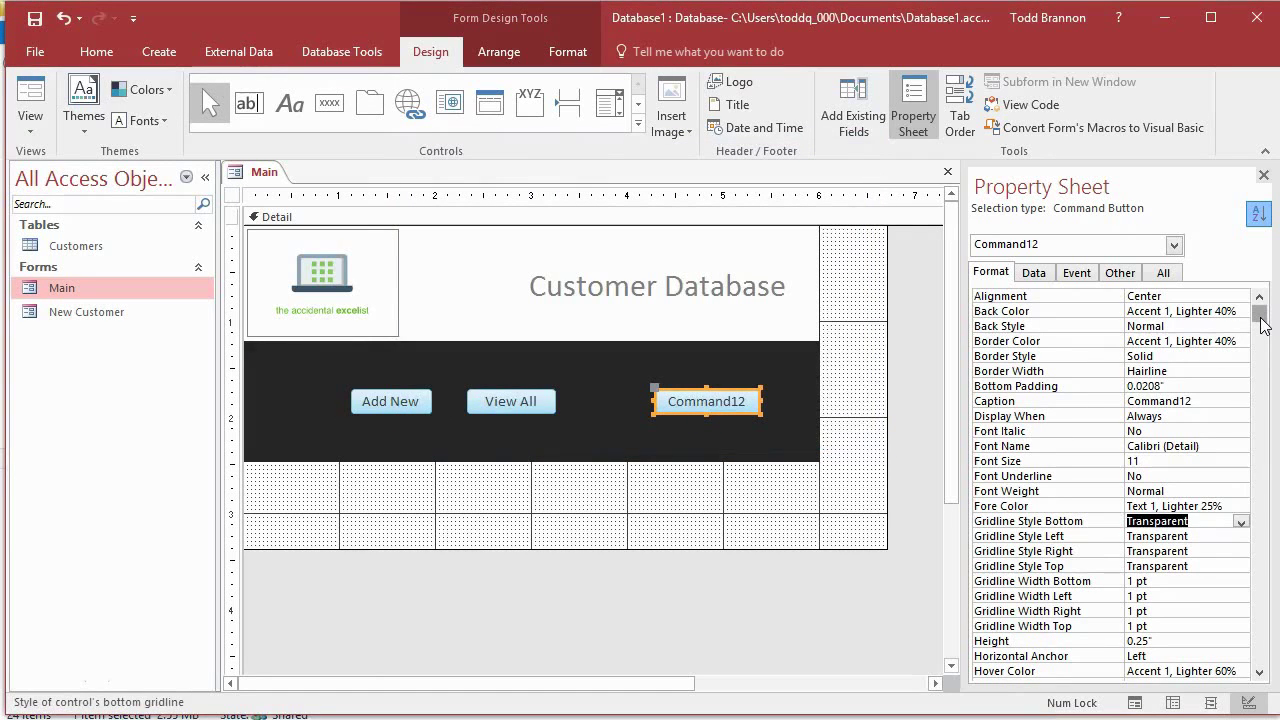
{"action": "left_click", "coordinate": [1164, 272]}
{"action": "left_click_drag", "start_coordinate": [1263, 319], "coordinate": [1263, 319]}
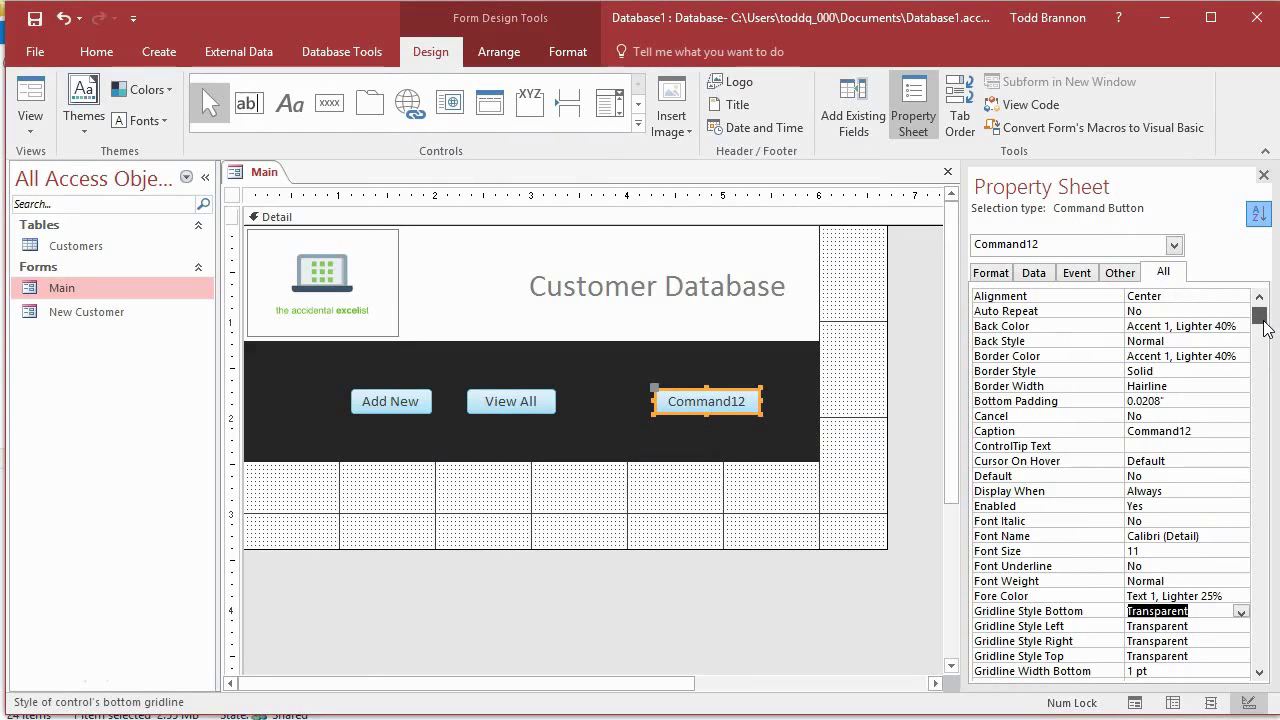
{"action": "left_click", "coordinate": [1214, 417]}
{"action": "left_click", "coordinate": [1061, 422]}
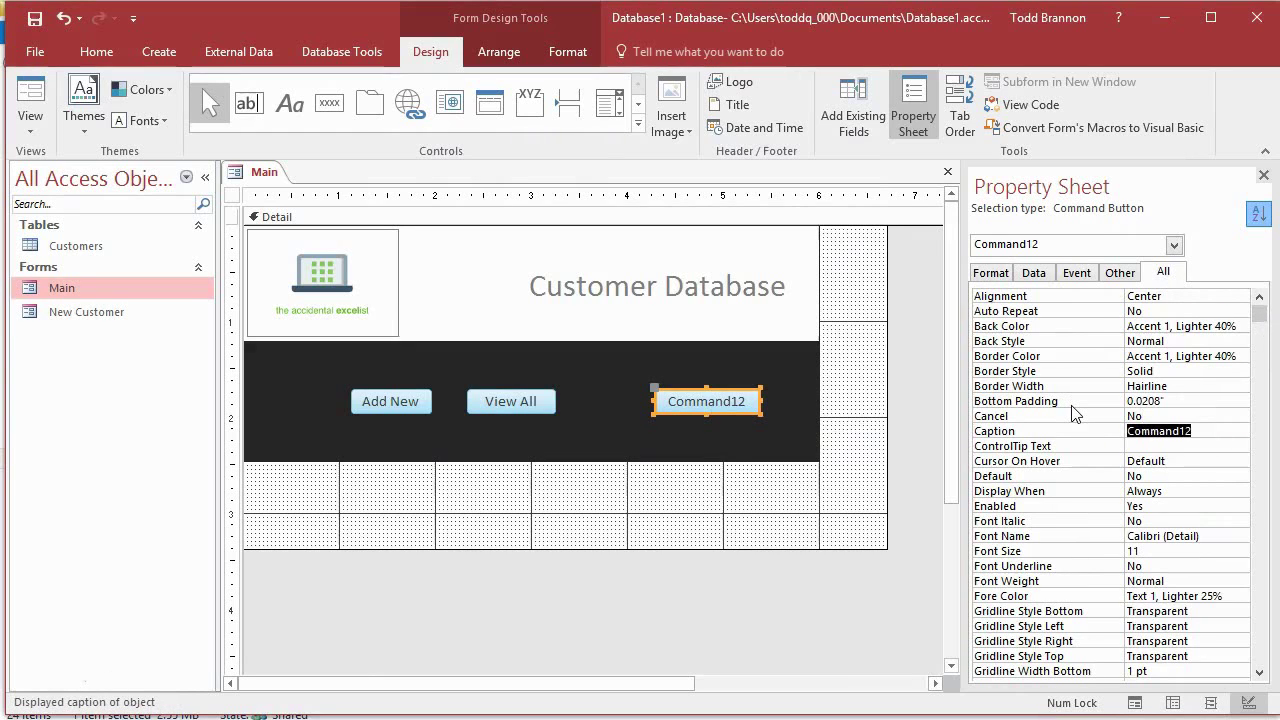
{"action": "type", "text": "Exit App"}
{"action": "key", "text": "Return"}
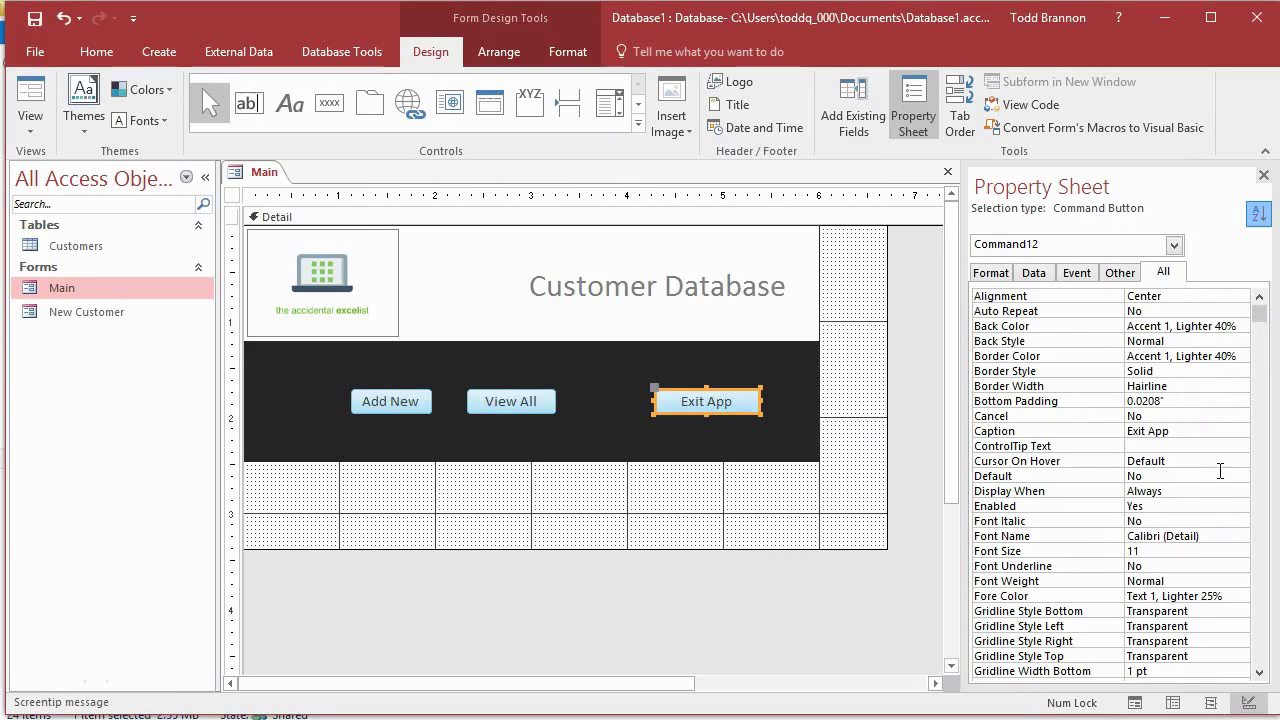
Step: Name the button ExitAppBtn and preview the Main form in Form View
{"action": "scroll", "coordinate": [1244, 375], "scroll_direction": "down", "scroll_amount": 1}
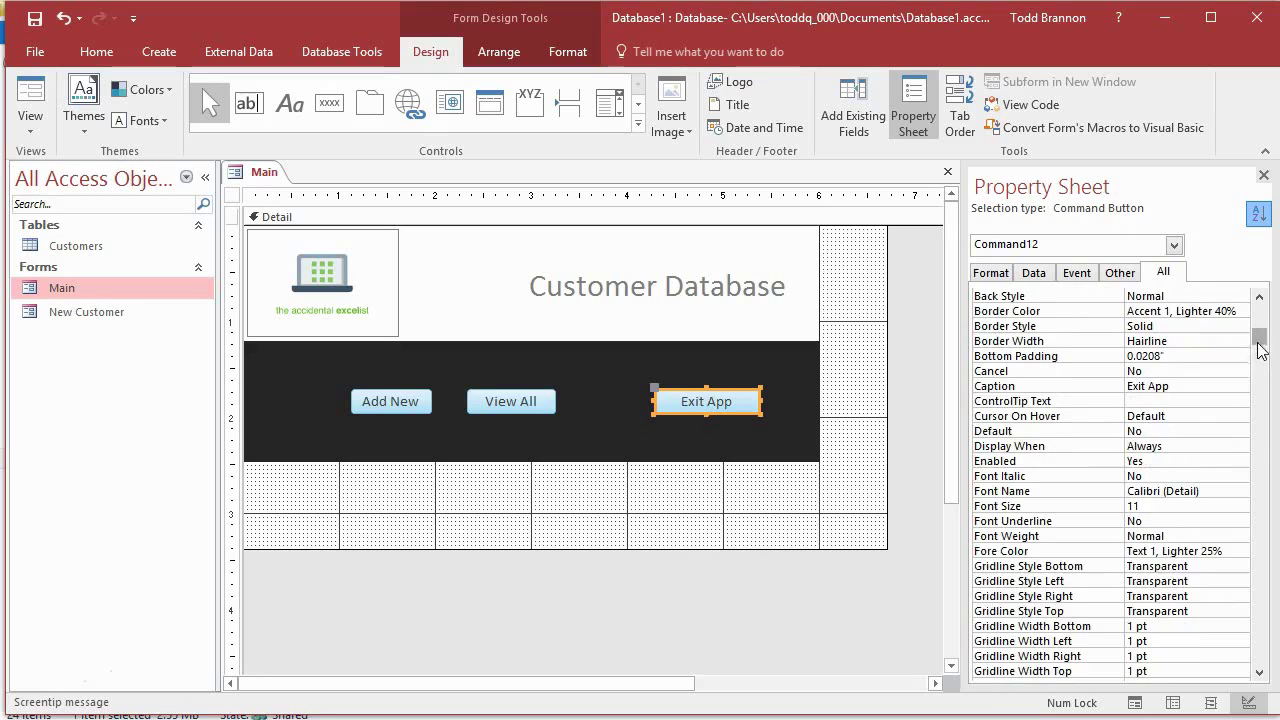
{"action": "scroll", "coordinate": [1260, 350], "scroll_direction": "down", "scroll_amount": 5}
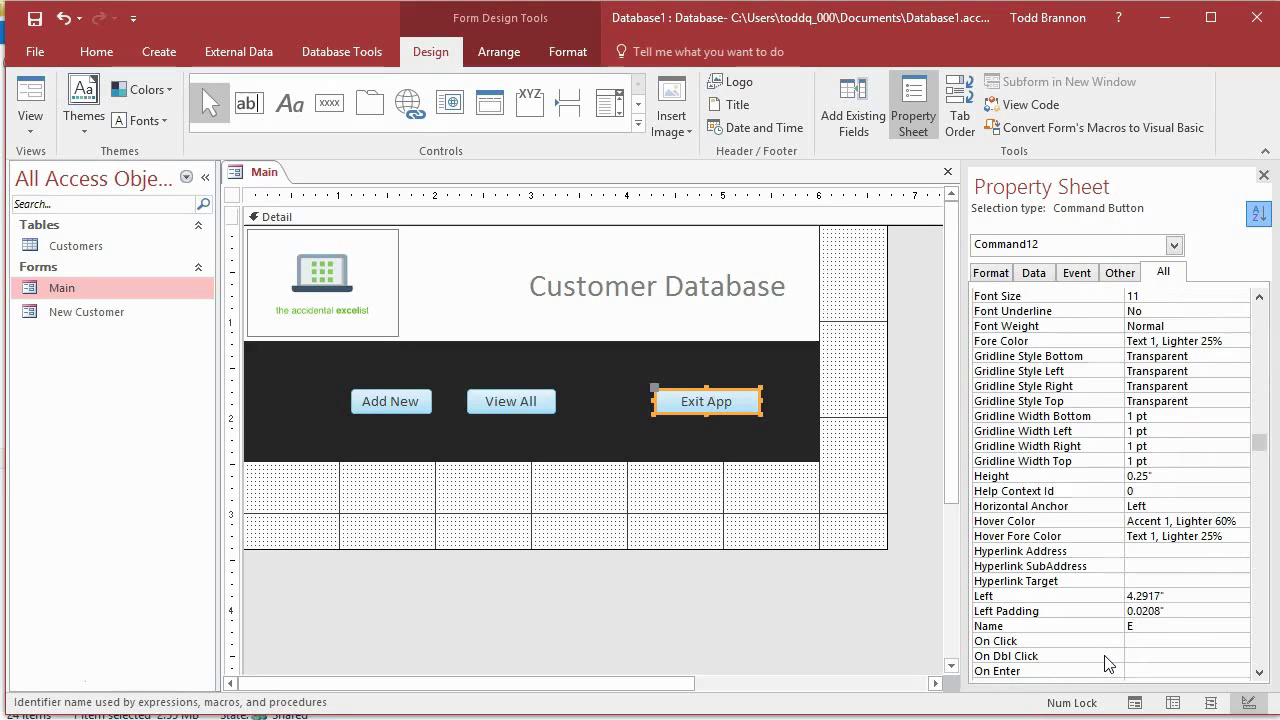
{"action": "type", "text": "ExitAppBtn"}
{"action": "left_click", "coordinate": [1184, 446]}
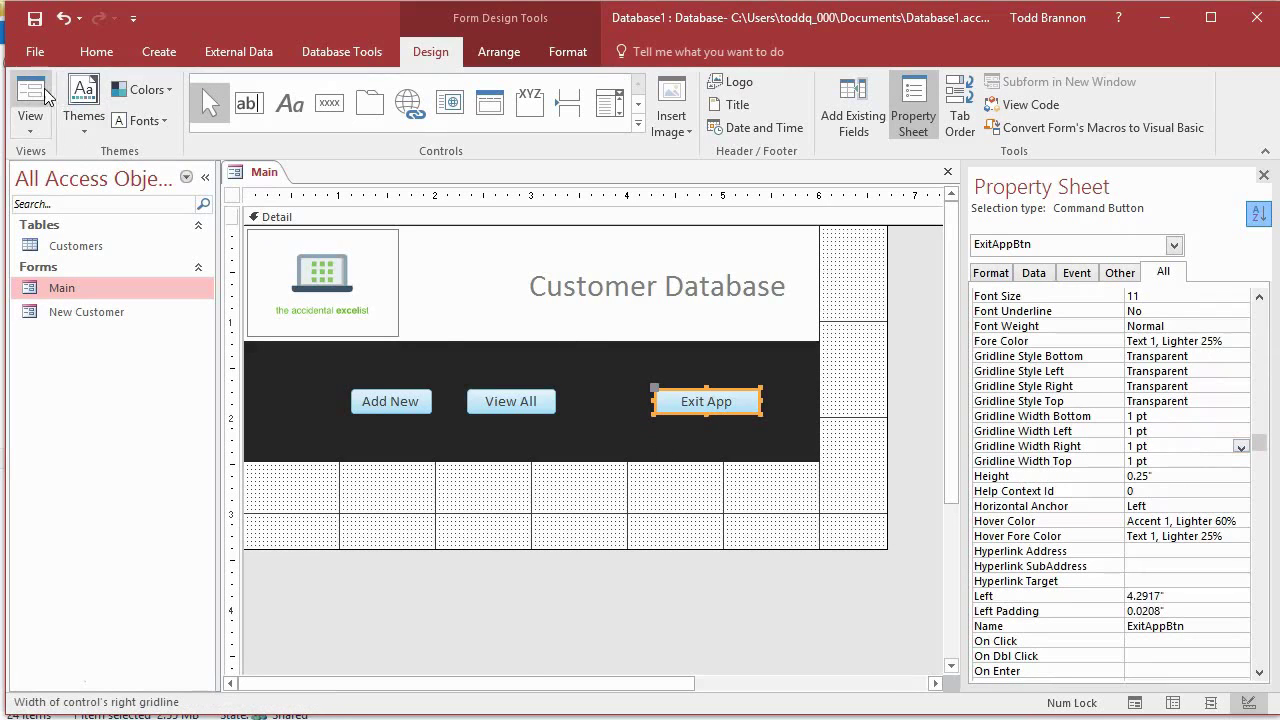
{"action": "left_click", "coordinate": [30, 100]}
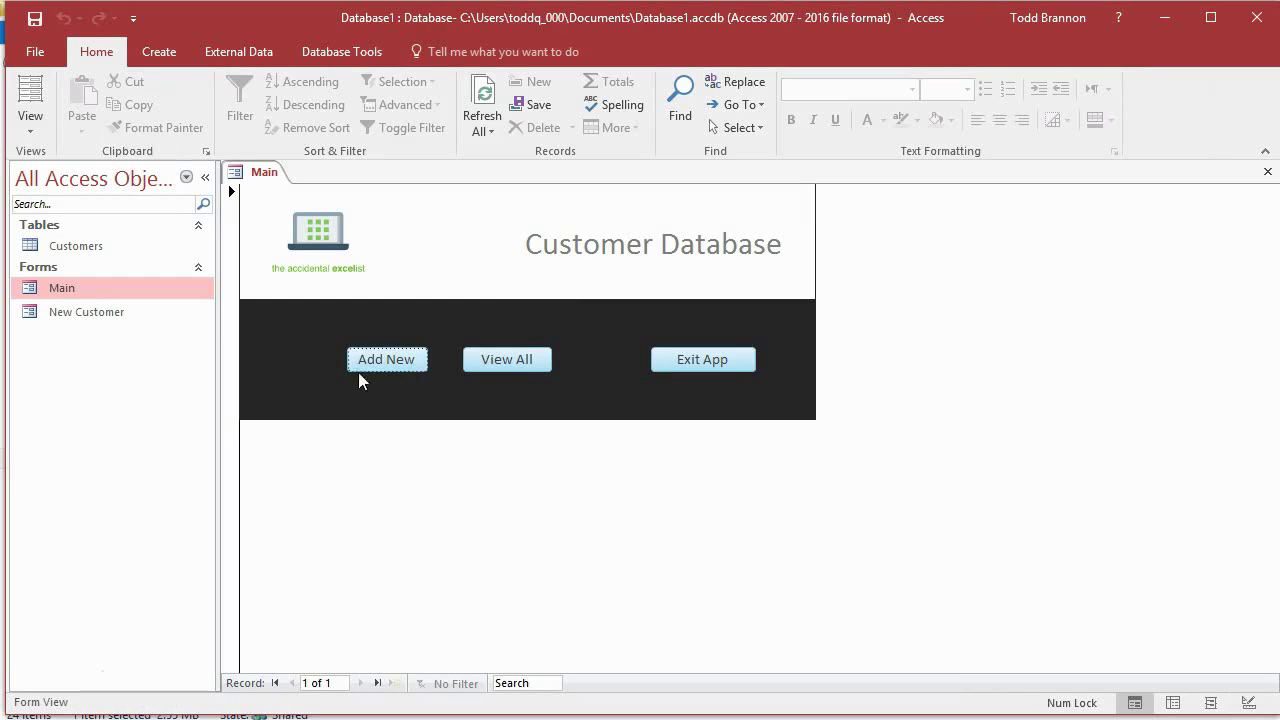